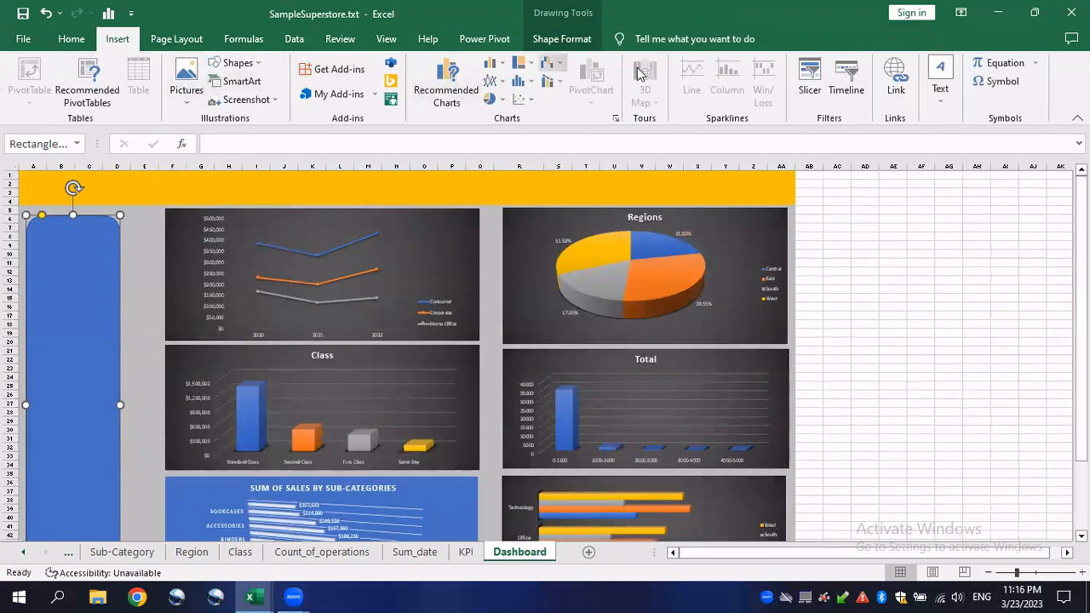
pyautogui.click(810, 79)
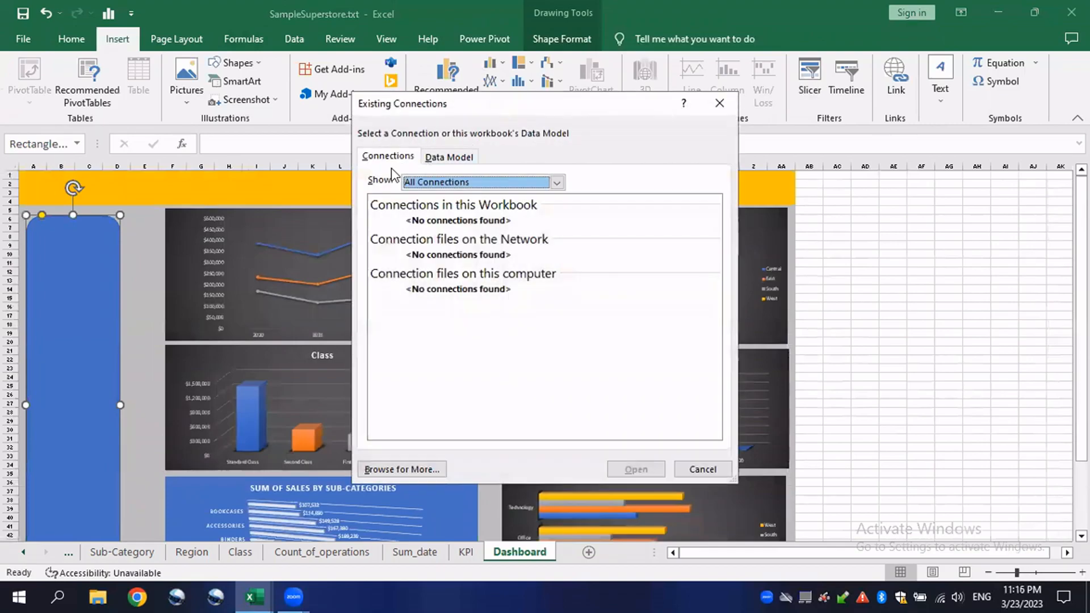
pyautogui.click(557, 183)
pyautogui.click(557, 183)
pyautogui.click(557, 182)
pyautogui.click(557, 182)
pyautogui.click(719, 102)
# Insert a Region slicer for the line chart and move it to the upper part of the blue side panel.
pyautogui.click(352, 248)
pyautogui.click(596, 272)
pyautogui.click(596, 272)
pyautogui.scroll(-3, 321, 304)
pyautogui.scroll(2, 309, 325)
pyautogui.click(400, 230)
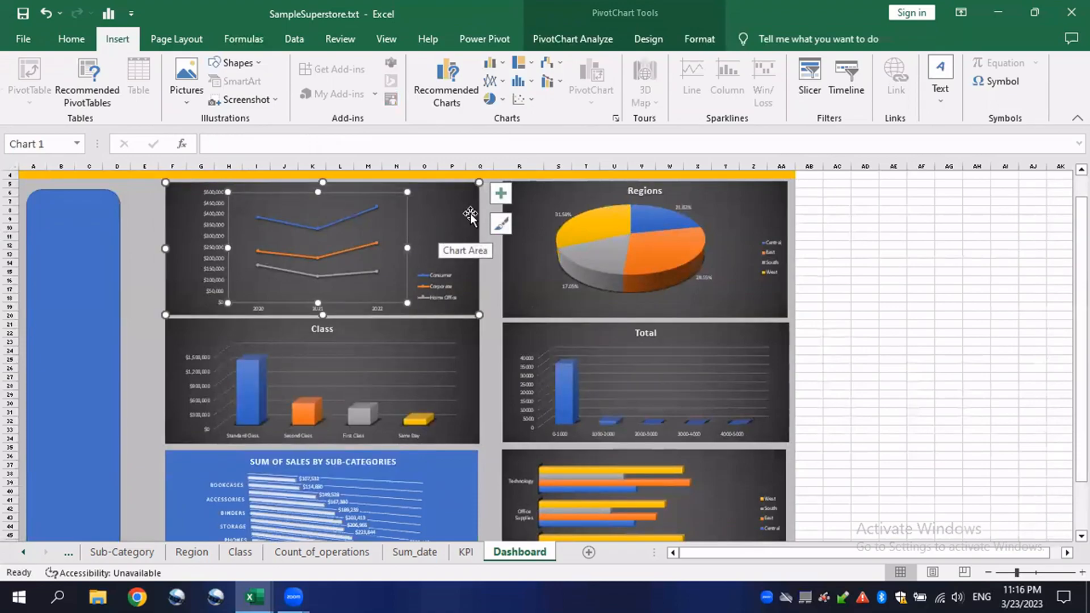
pyautogui.click(806, 85)
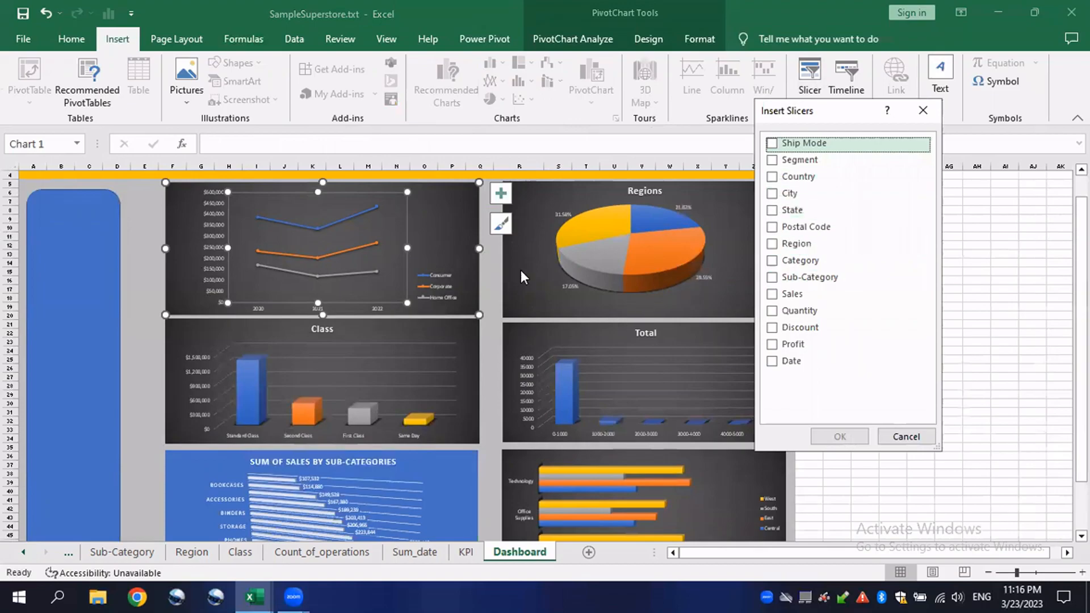
pyautogui.click(774, 248)
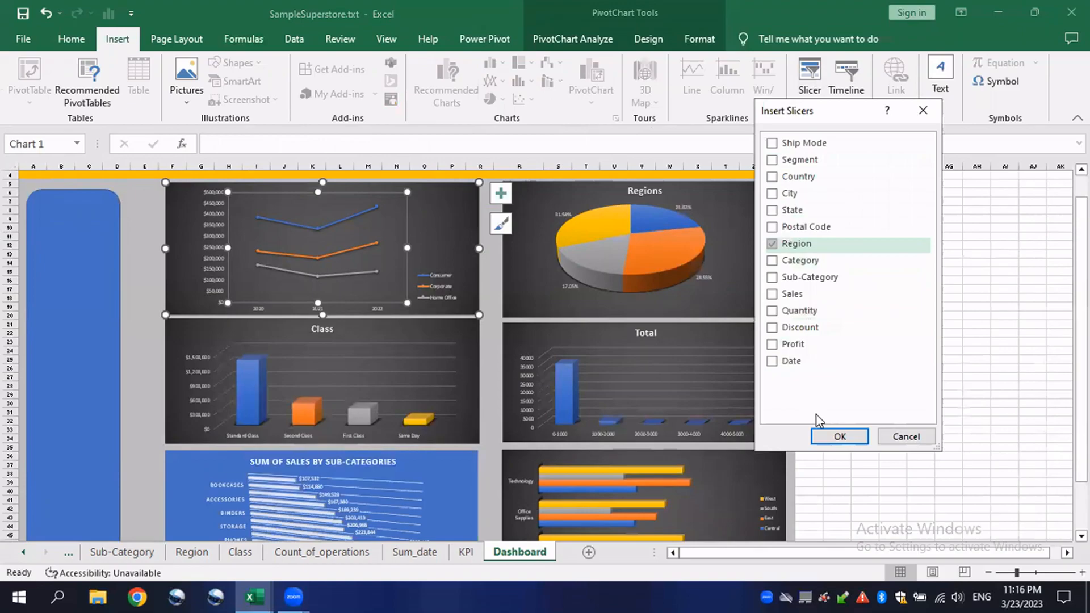
pyautogui.click(840, 437)
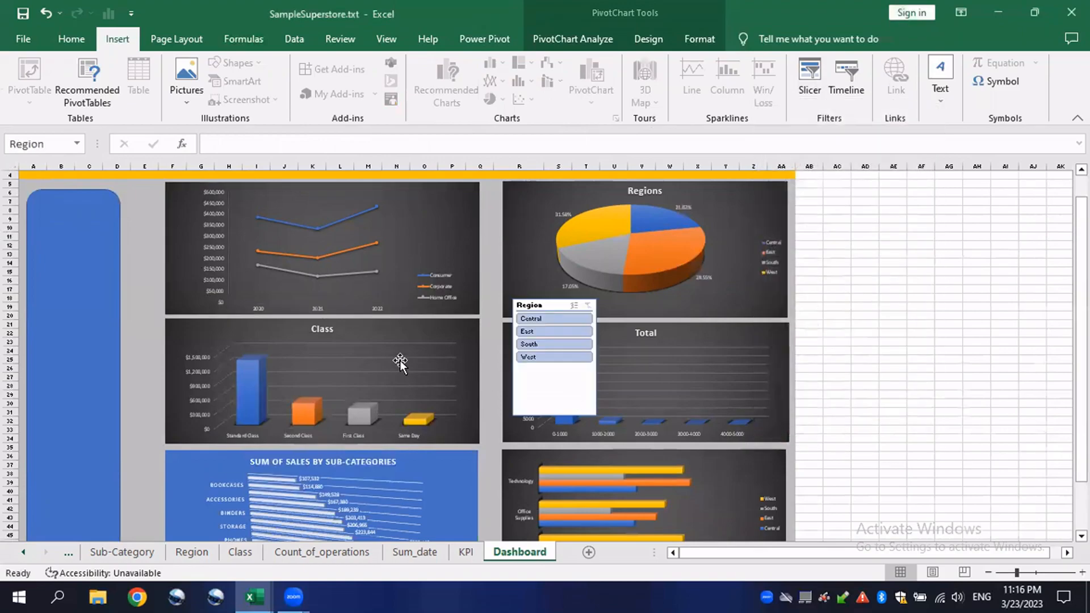
pyautogui.moveTo(534, 305); pyautogui.dragTo(25, 227)
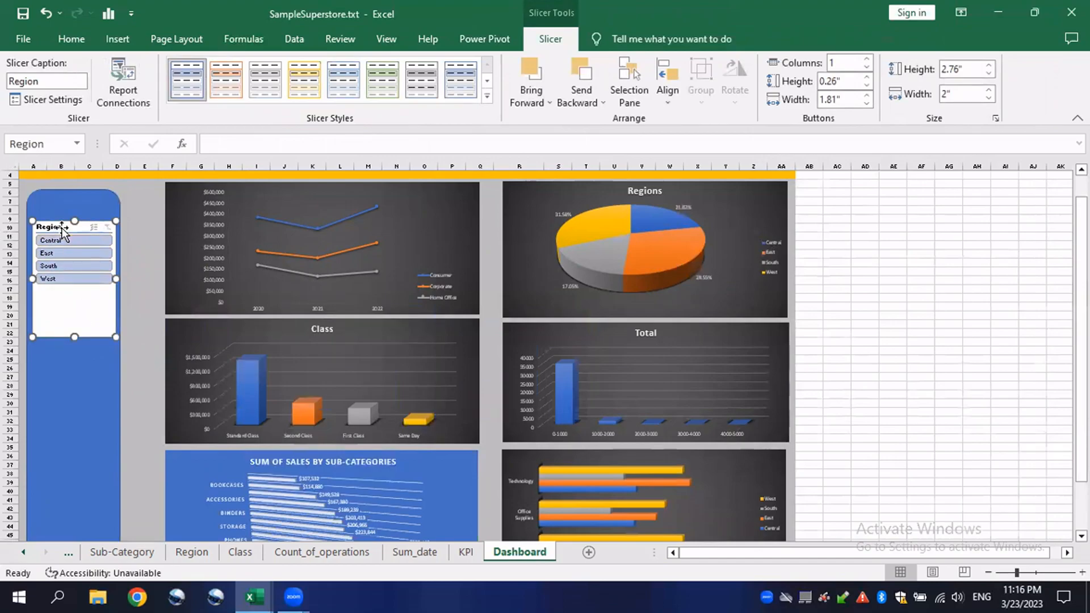
pyautogui.moveTo(62, 225); pyautogui.dragTo(55, 200)
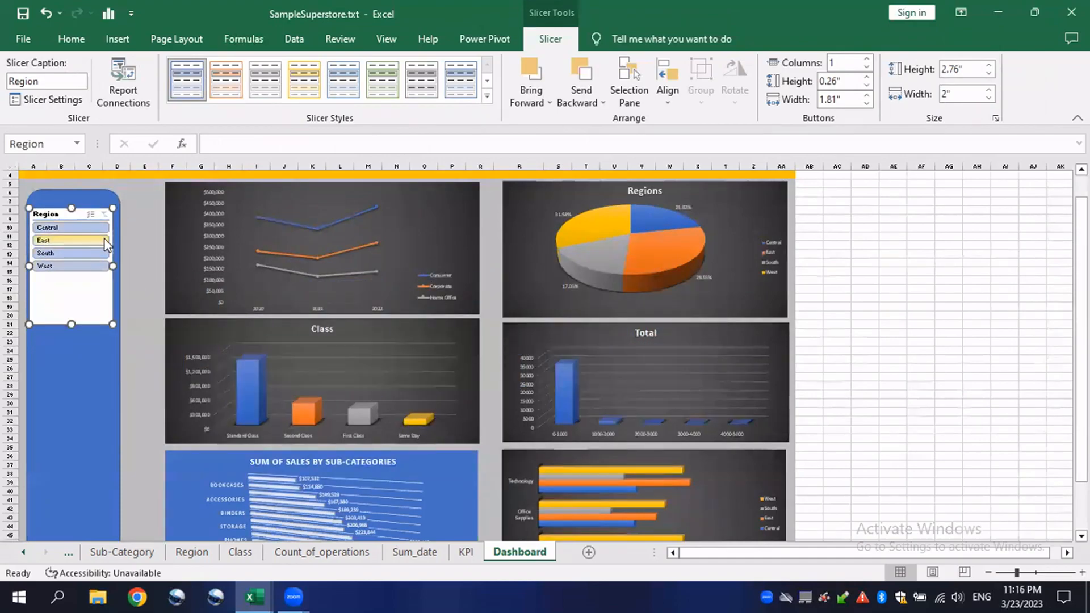
# Widen the blue side panel through column E and shorten the Region slicer to just below its West button.
pyautogui.click(89, 416)
pyautogui.moveTo(120, 378); pyautogui.dragTo(146, 378)
pyautogui.click(73, 288)
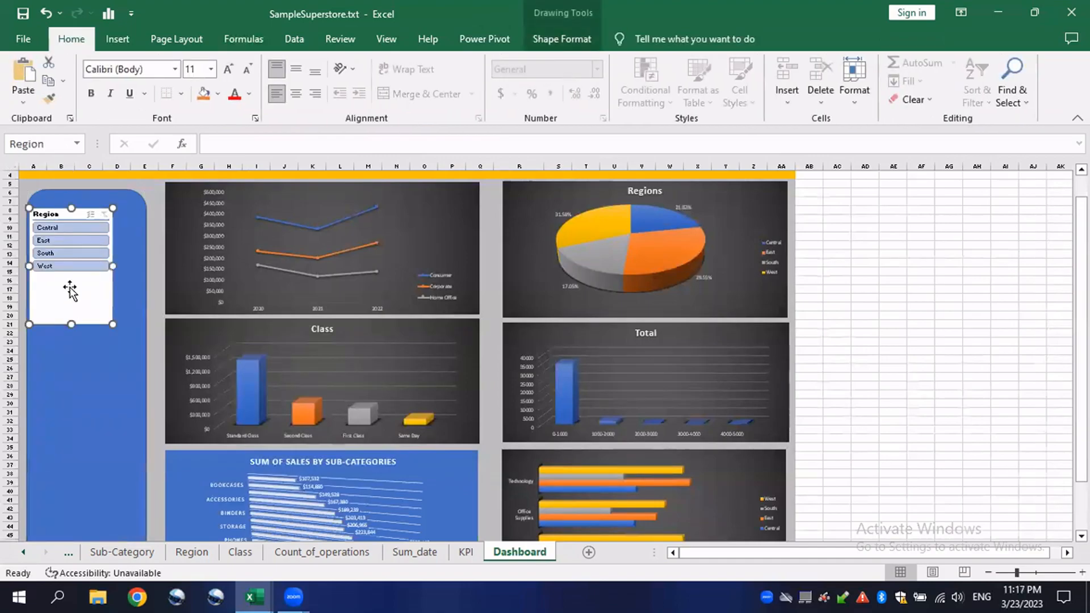
pyautogui.moveTo(71, 324); pyautogui.dragTo(72, 282)
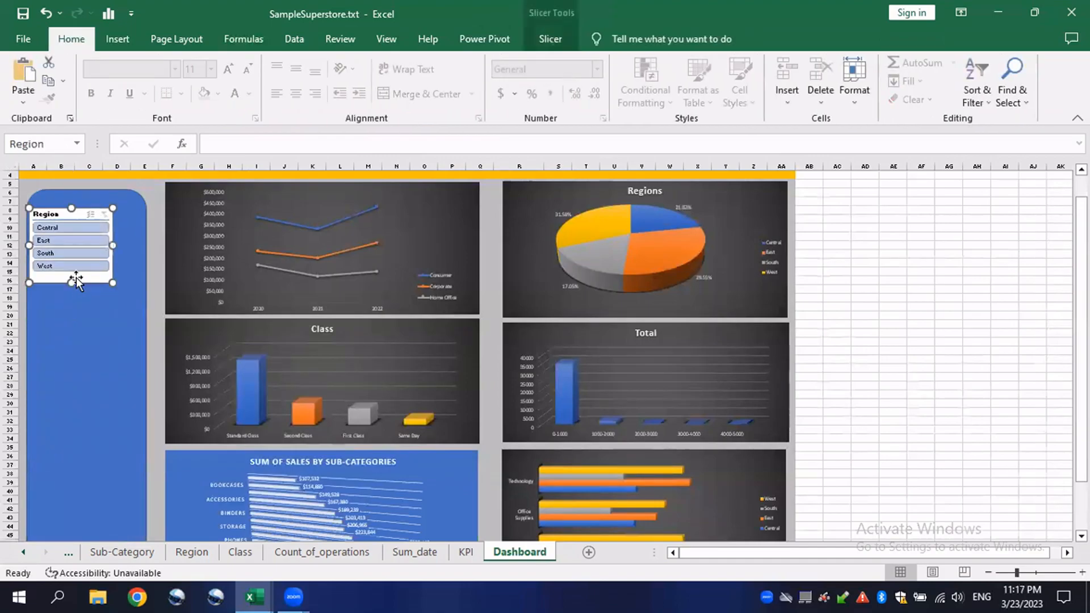
# Filter the line chart to Central with the Region slicer and clear the filter.
pyautogui.click(83, 228)
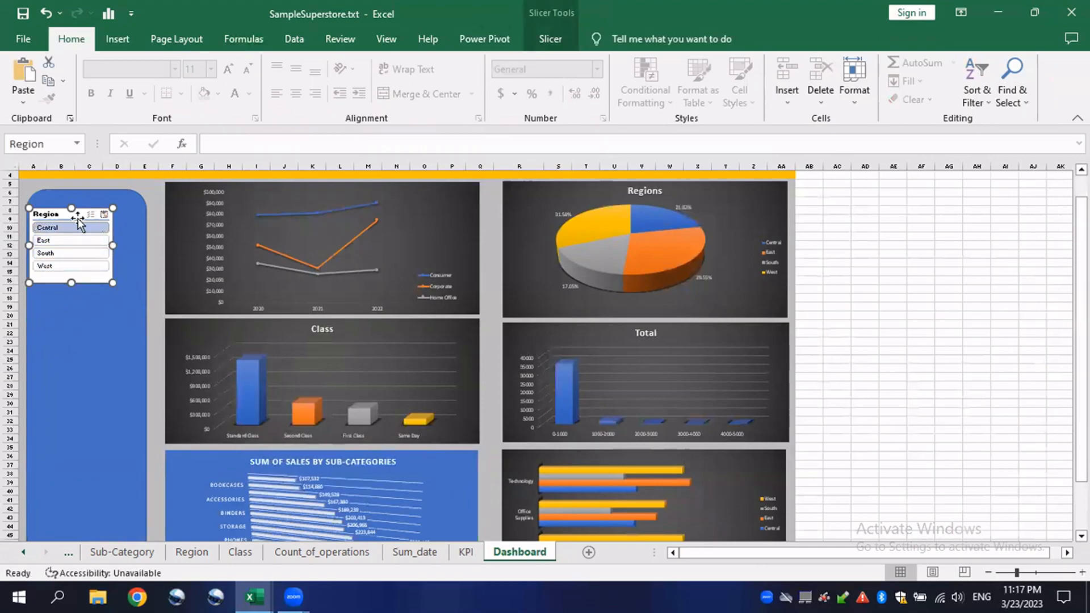
pyautogui.click(104, 214)
pyautogui.rightClick(78, 220)
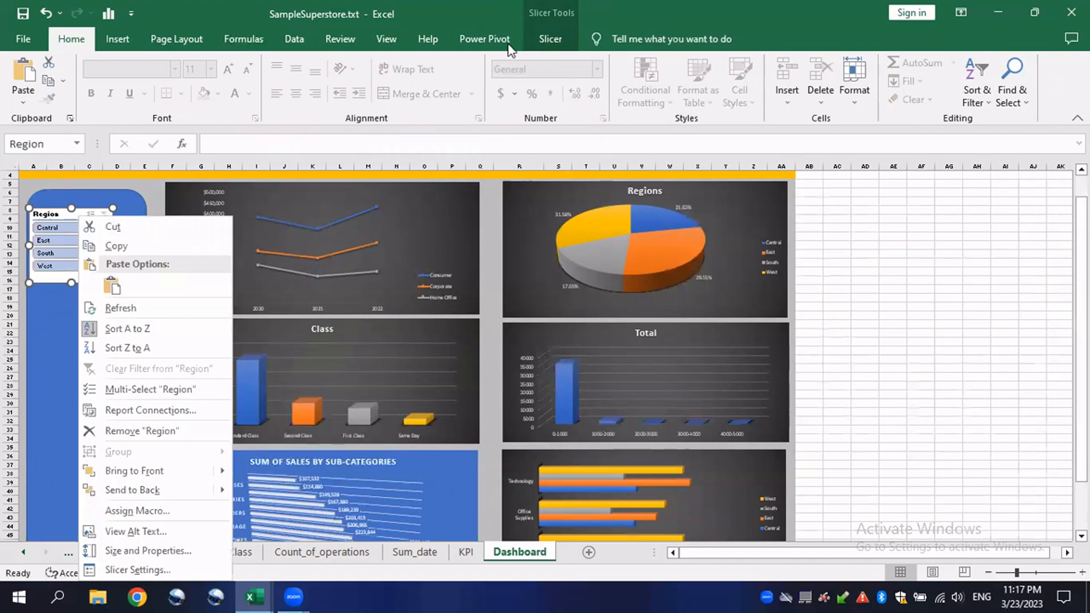
pyautogui.press('Escape')
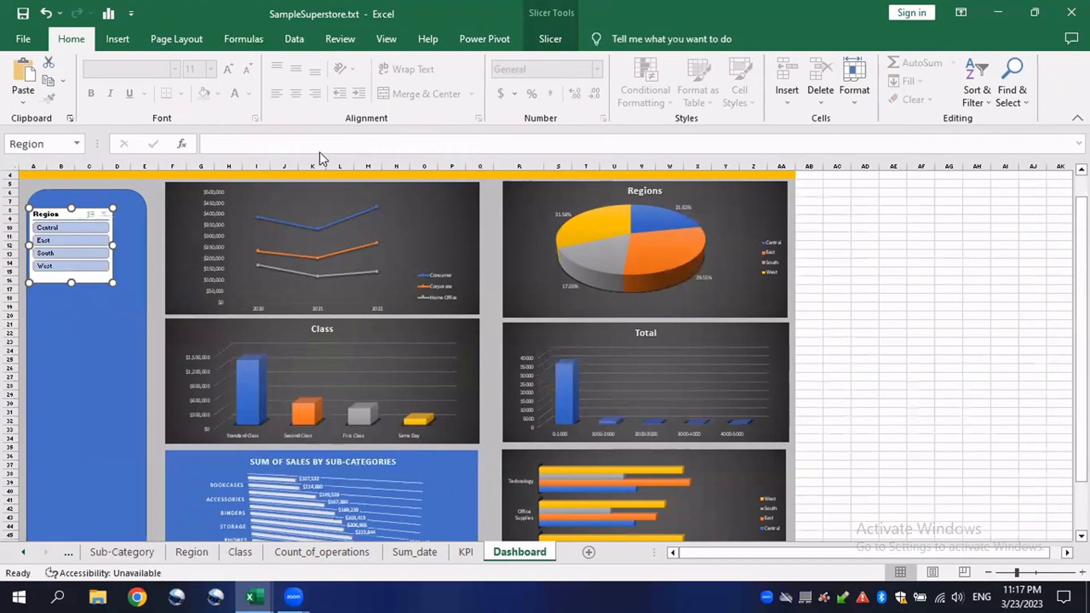
# Test the Region slicer on the line chart with Central, East and South in turn, and clear the filter.
pyautogui.click(82, 226)
pyautogui.click(76, 241)
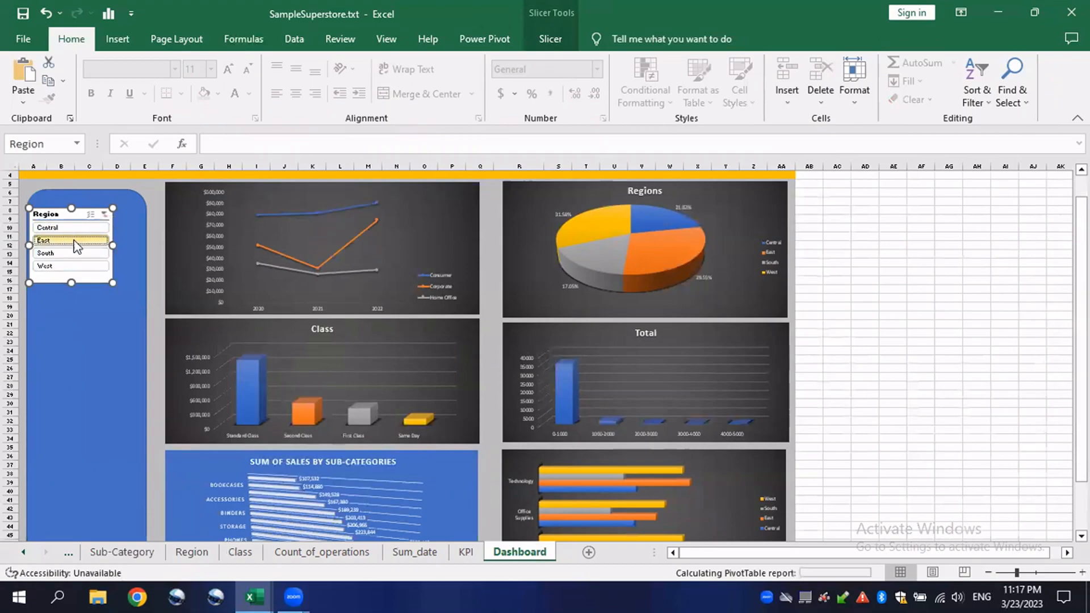
pyautogui.click(77, 255)
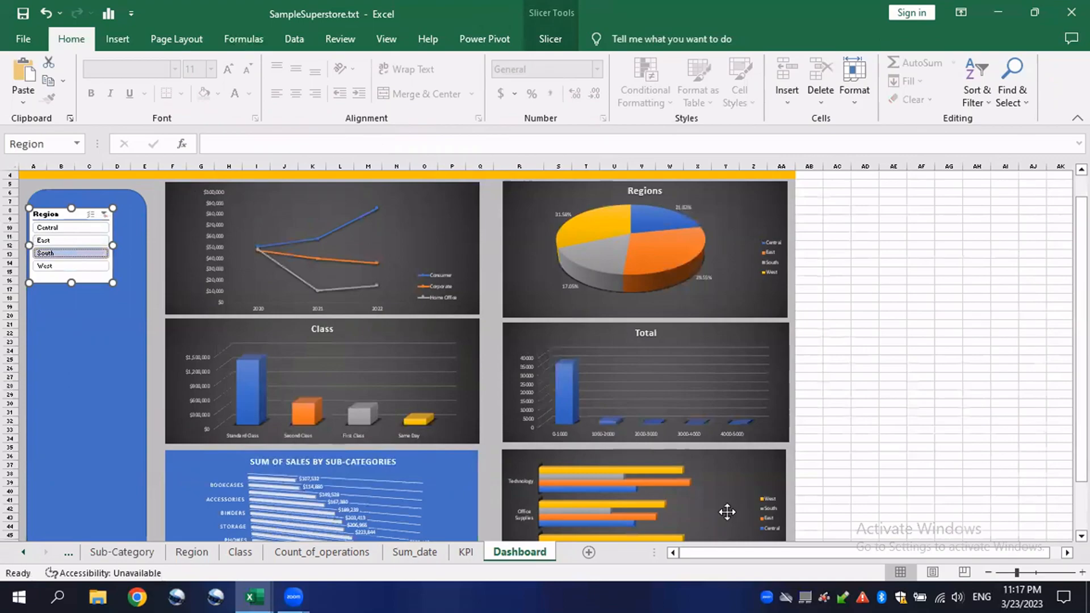
pyautogui.click(360, 217)
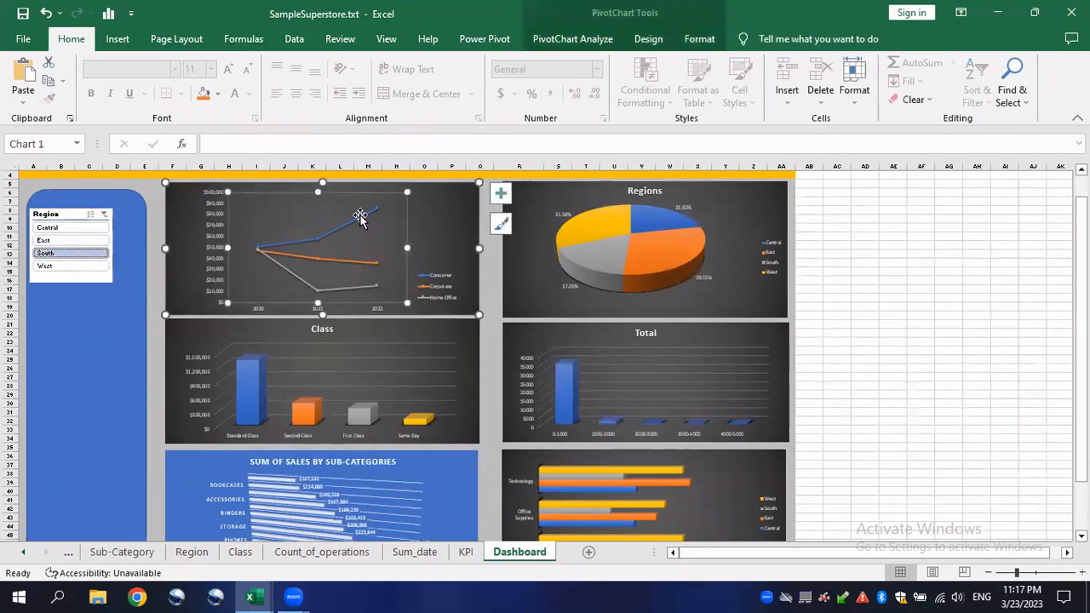
pyautogui.click(53, 240)
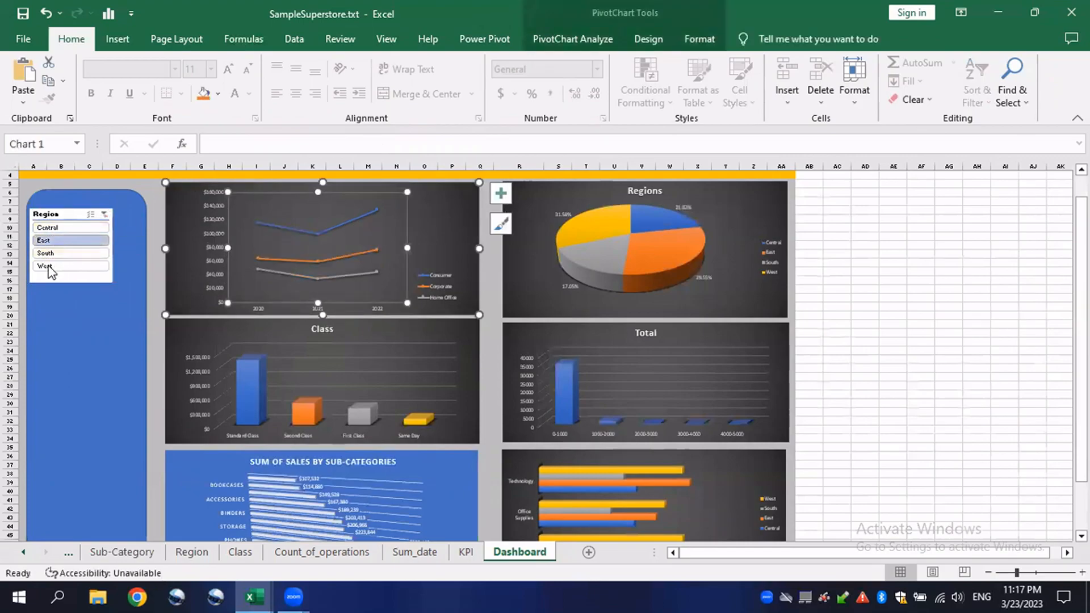
pyautogui.scroll(1, 29, 272)
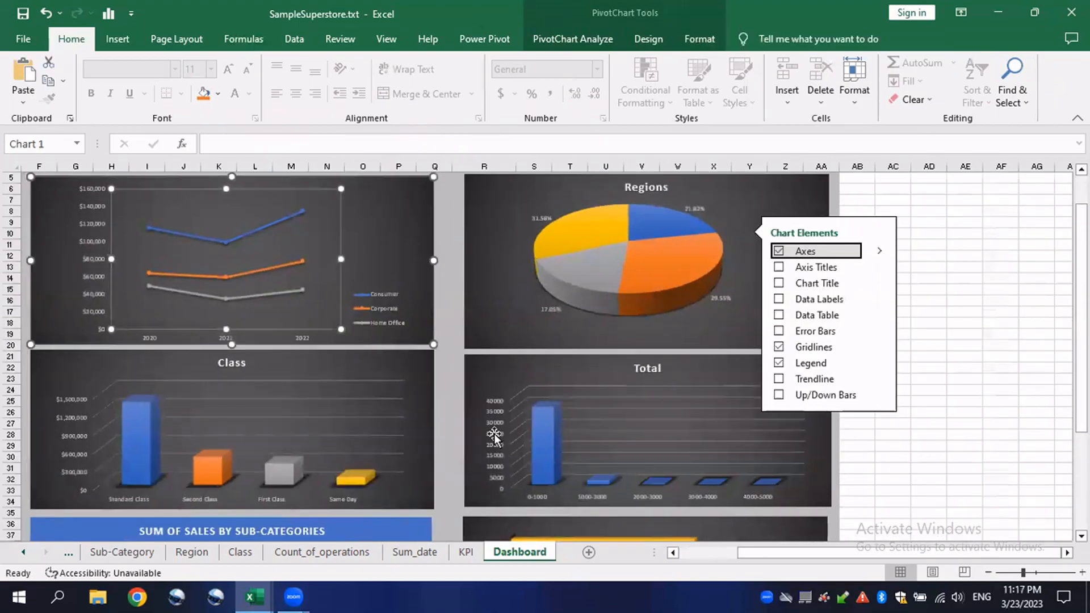
pyautogui.click(724, 554)
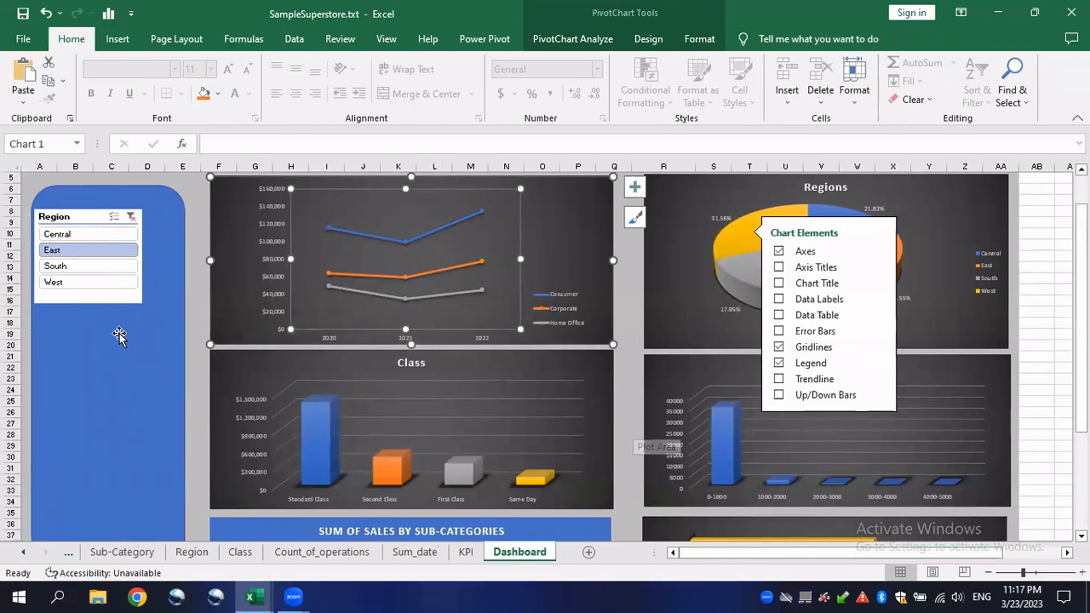
pyautogui.click(105, 267)
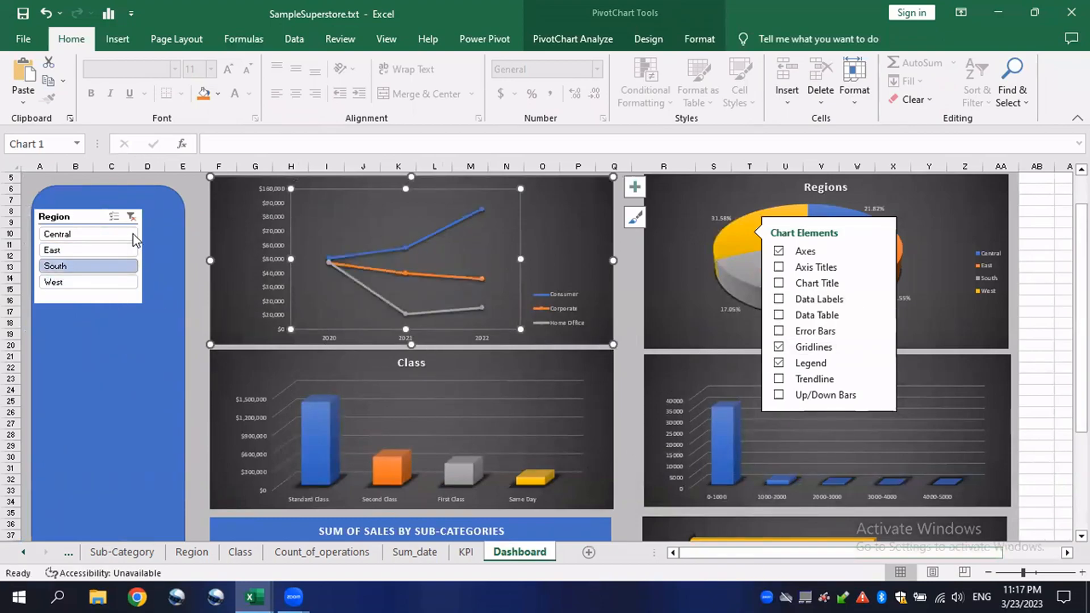
pyautogui.click(130, 216)
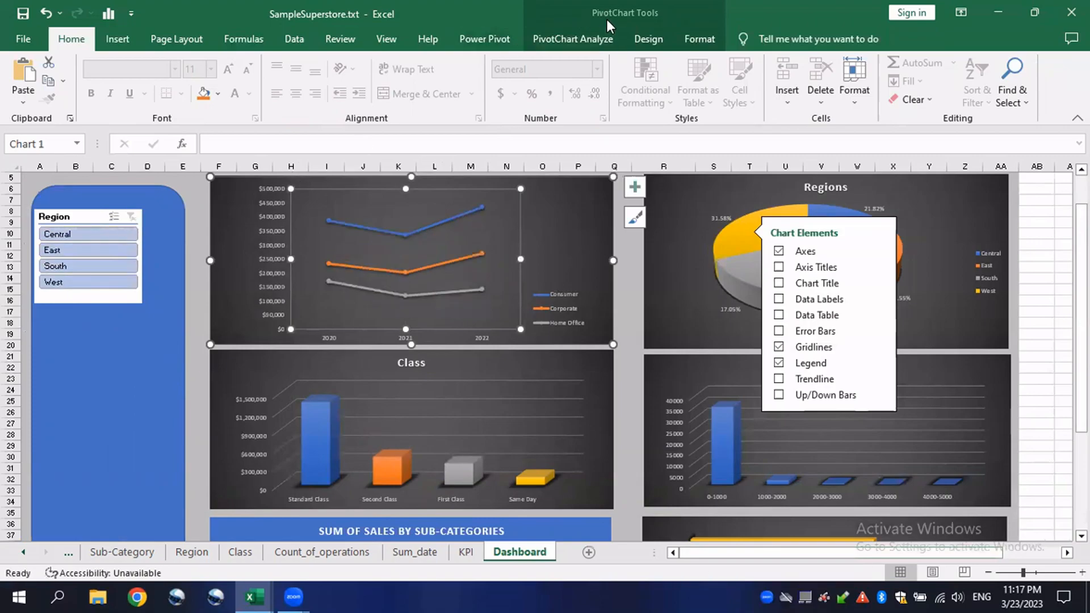
# Connect the Region slicer to the PivotTables on the Category, Class, Count_of_operations, KPI, Region and Sub-Category sheets as well.
pyautogui.click(86, 217)
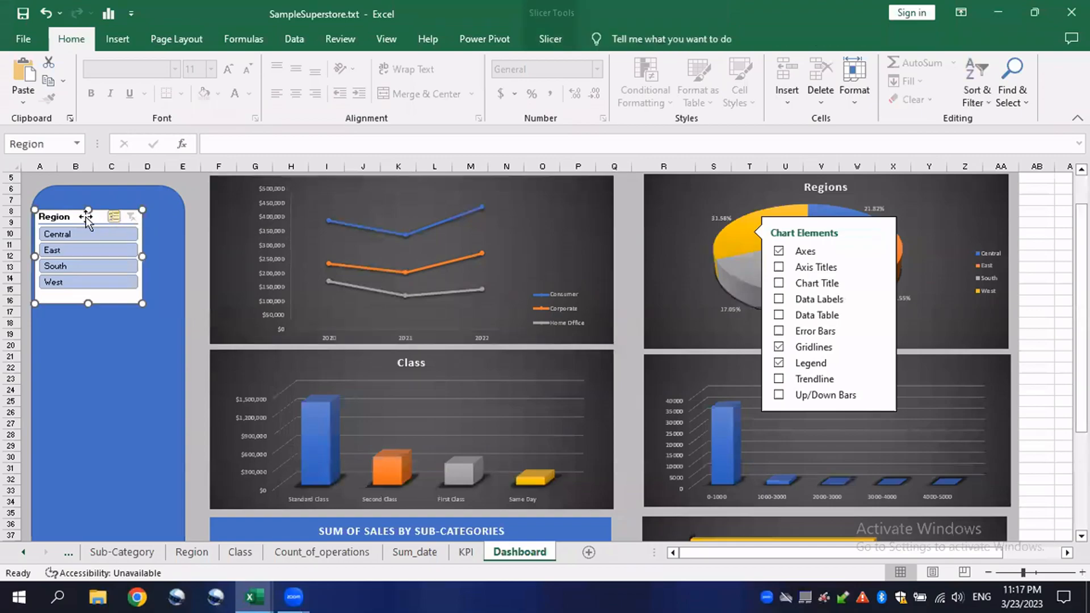
pyautogui.click(551, 39)
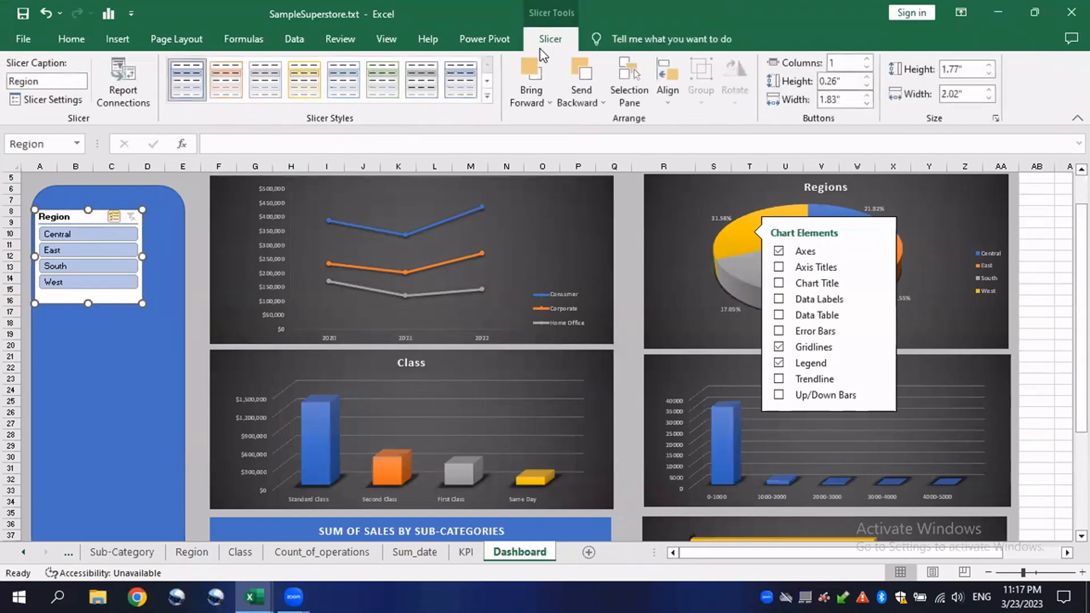
pyautogui.click(139, 99)
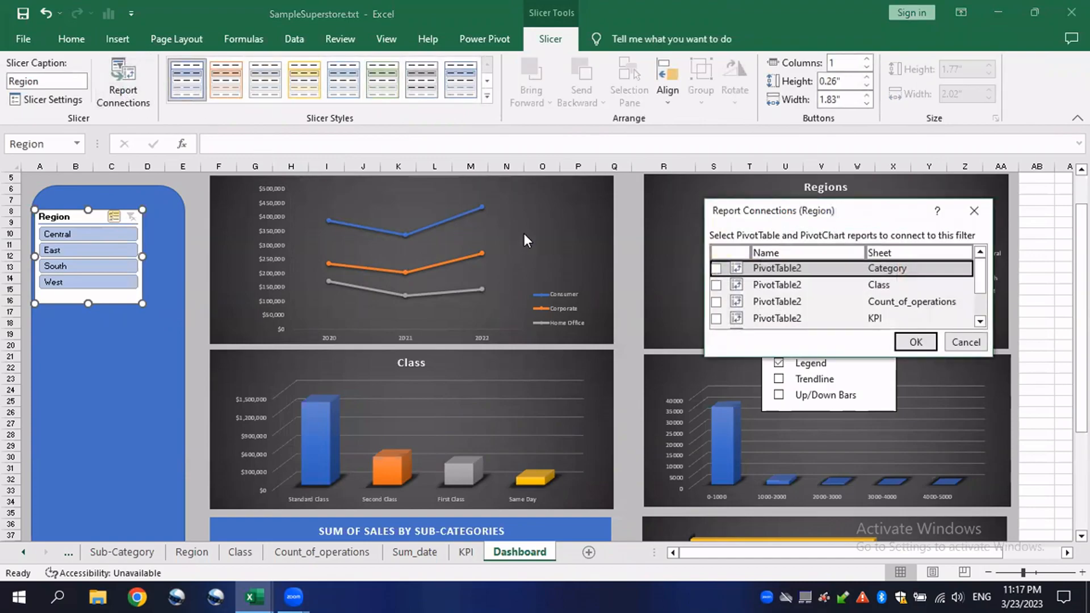
pyautogui.moveTo(819, 215); pyautogui.dragTo(465, 174)
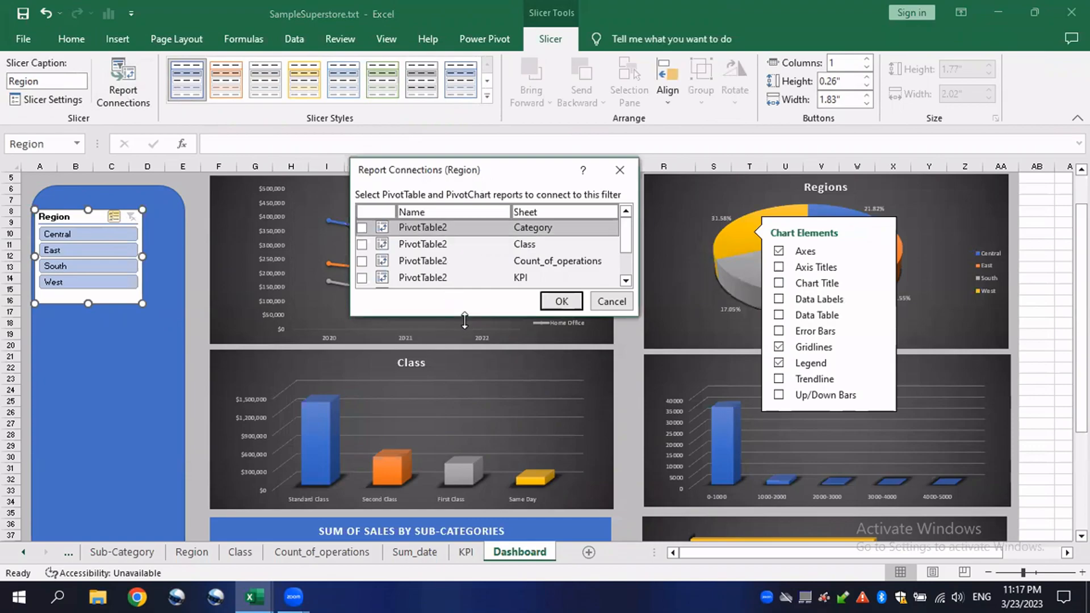
pyautogui.moveTo(464, 315); pyautogui.dragTo(461, 384)
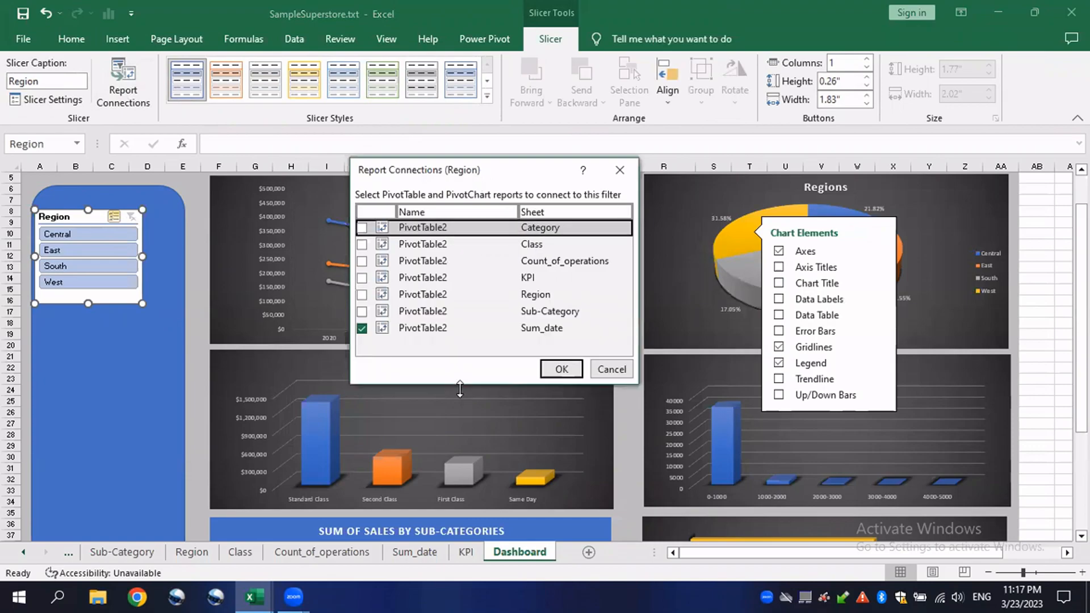
pyautogui.click(368, 247)
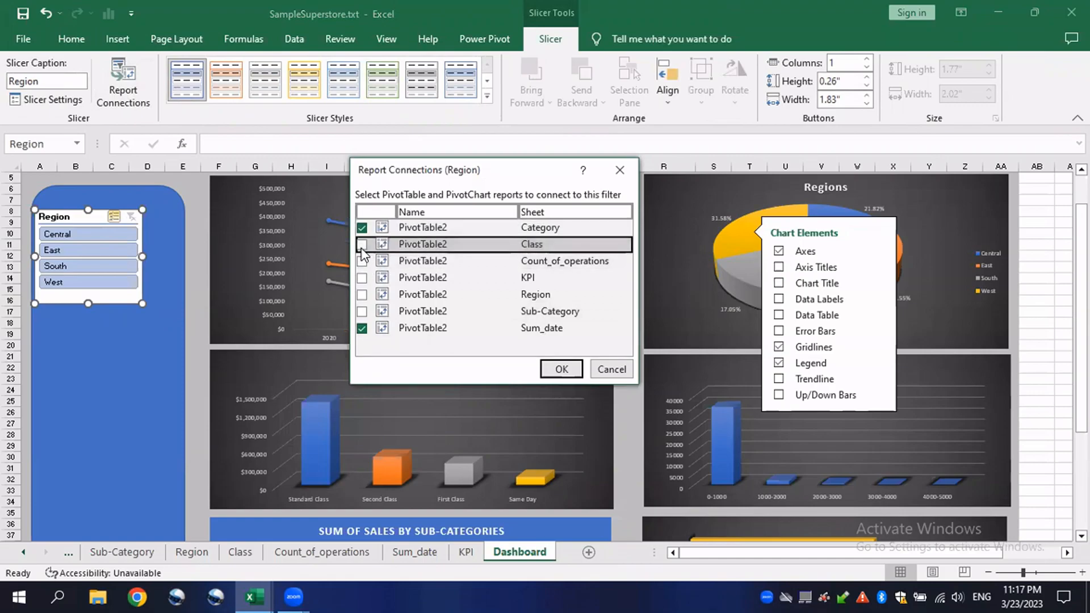
pyautogui.click(361, 244)
pyautogui.click(363, 262)
pyautogui.click(362, 277)
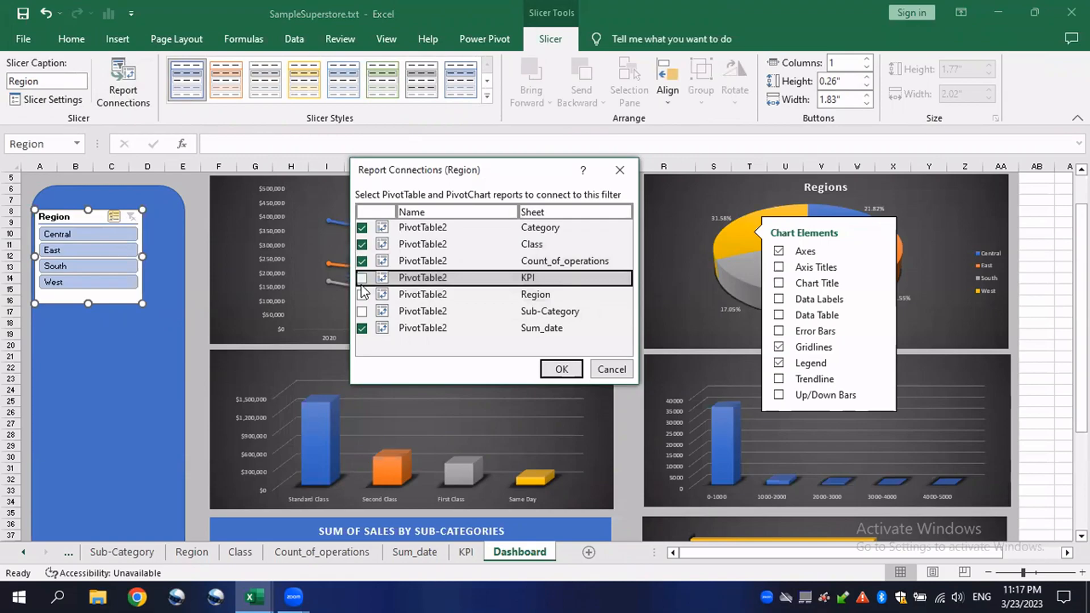
pyautogui.click(362, 294)
pyautogui.click(363, 312)
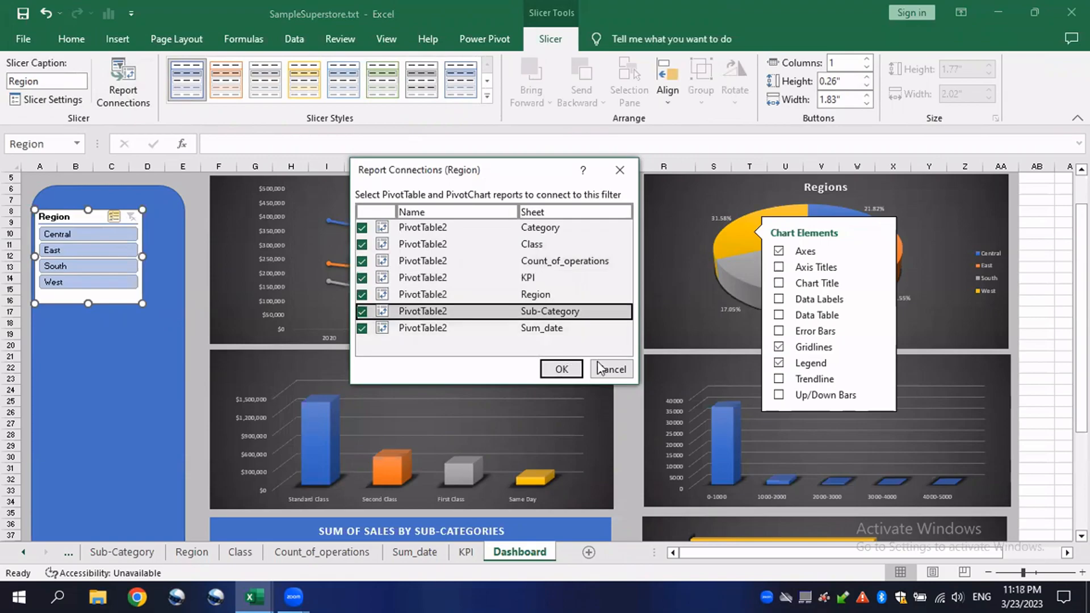
pyautogui.click(561, 369)
# Test the connected charts by excluding East from the Region slicer's multi-selection and including it again.
pyautogui.scroll(2, 124, 316)
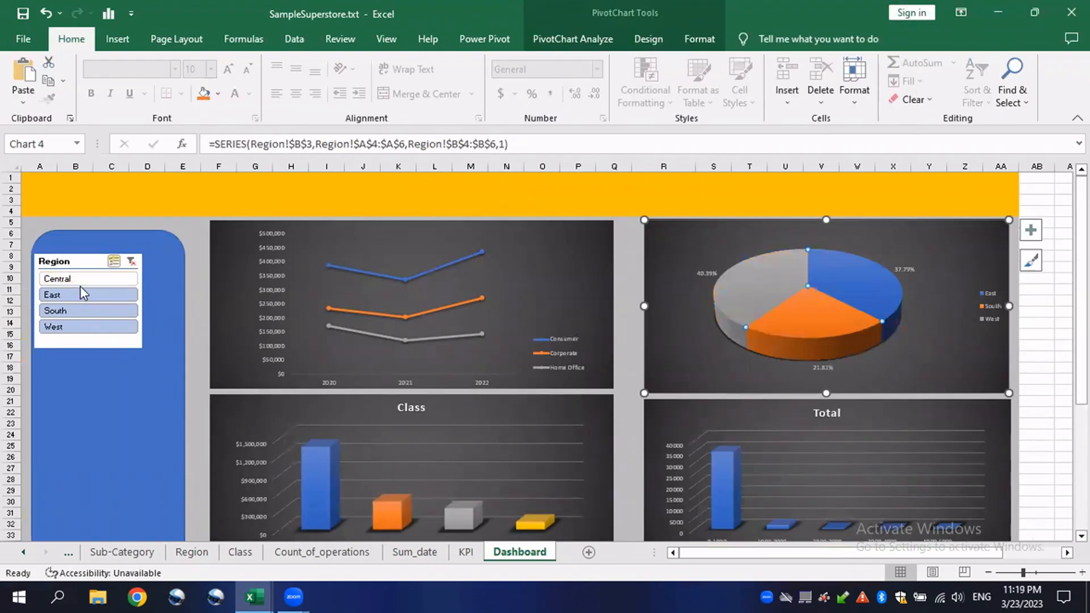
pyautogui.scroll(-2, 80, 291)
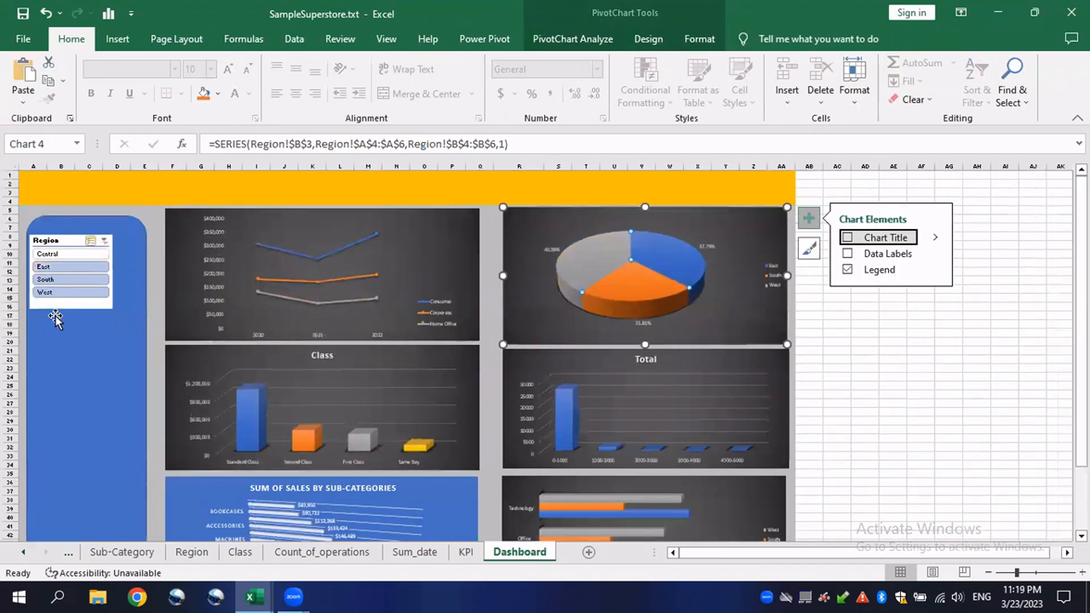
pyautogui.click(808, 218)
pyautogui.click(70, 270)
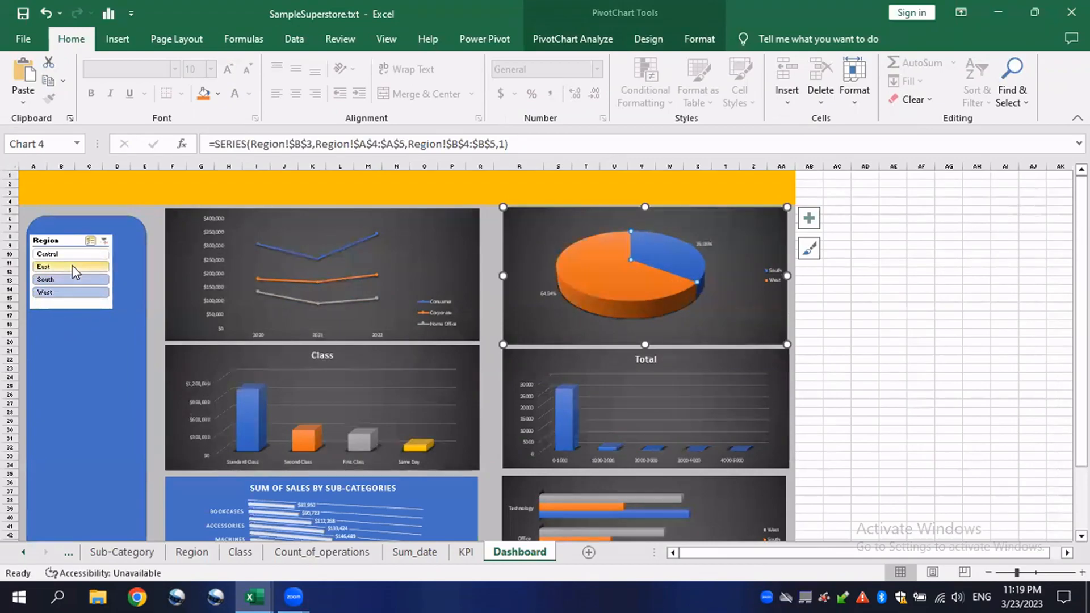
pyautogui.click(72, 265)
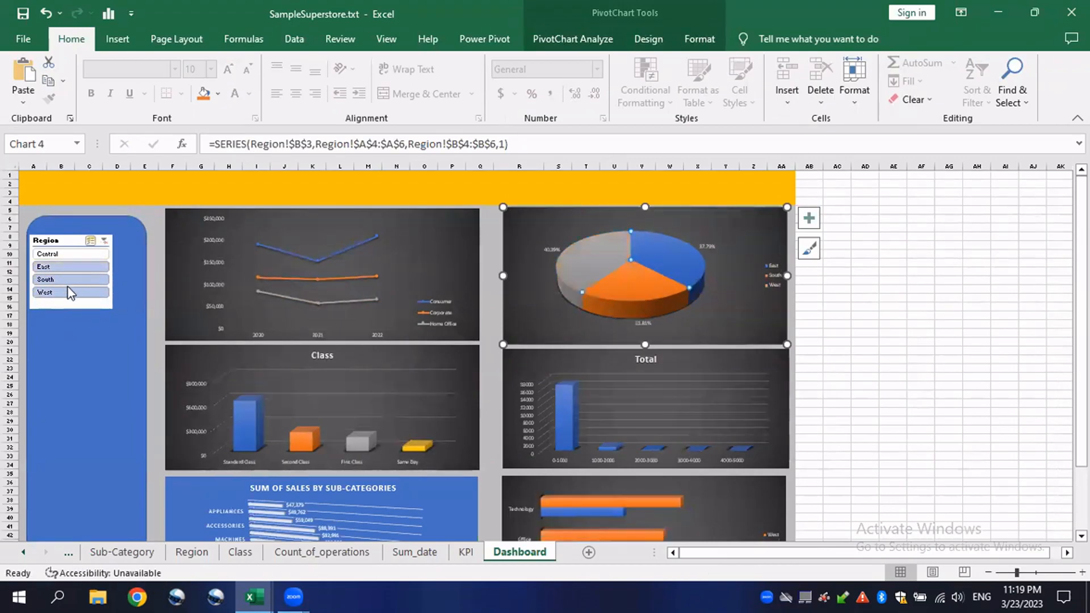
# Turn off the Region slicer's multi-select and filter the whole dashboard to South, and finally to East.
pyautogui.click(91, 243)
pyautogui.click(59, 256)
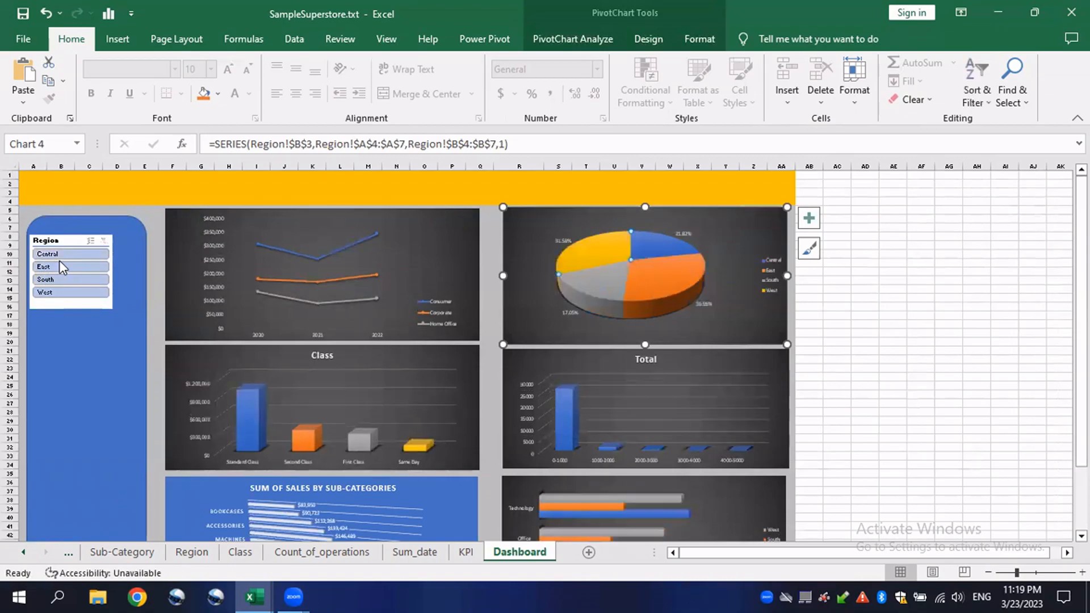
pyautogui.click(56, 274)
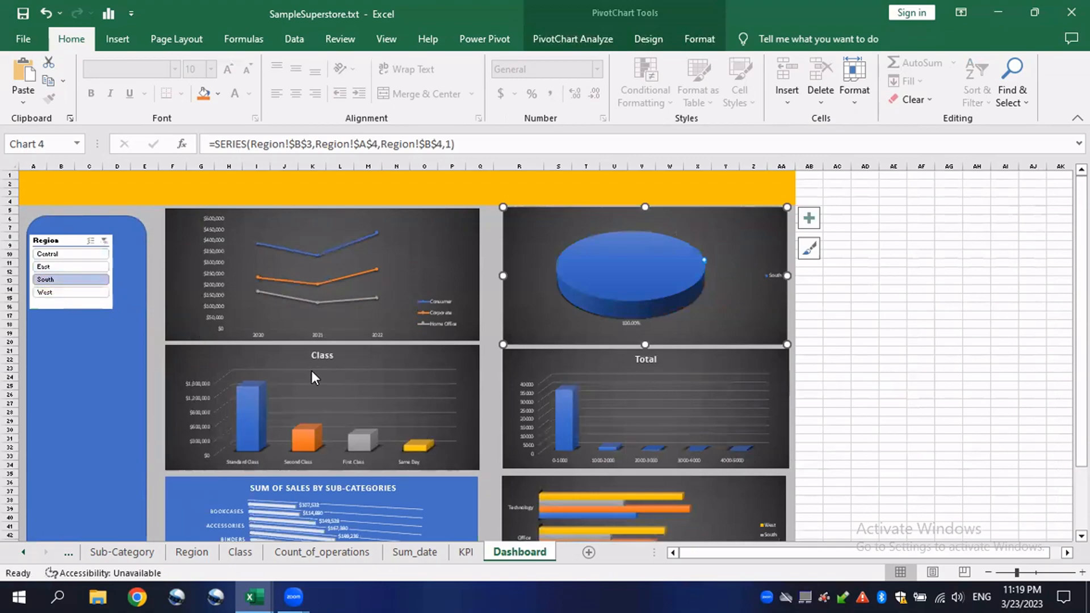
pyautogui.click(71, 266)
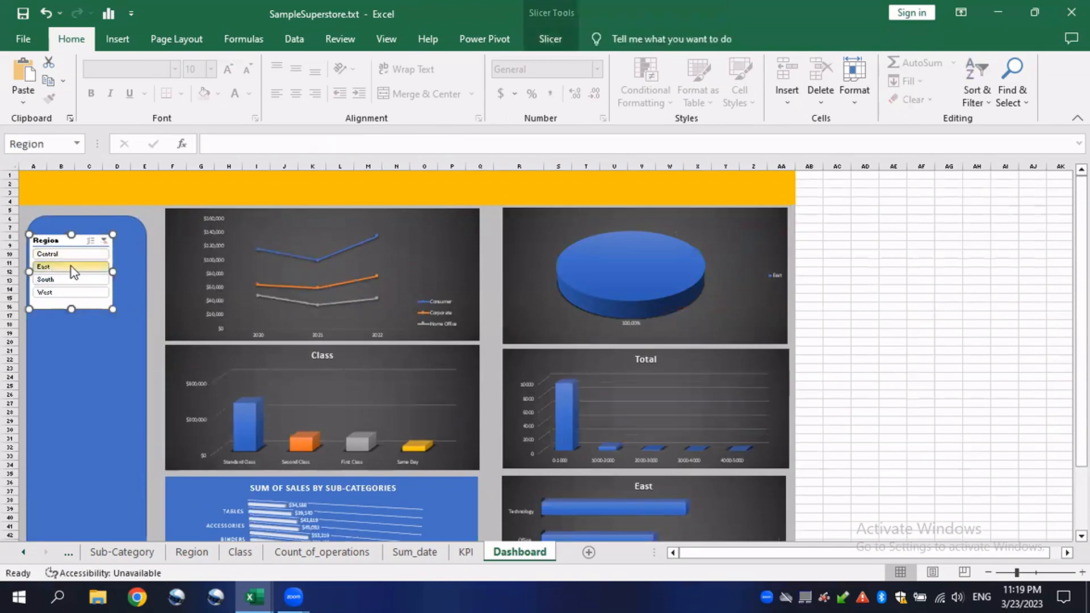
# Try the light orange, light gray and light yellow slicer styles on the Region slicer, and return to light orange.
pyautogui.click(551, 39)
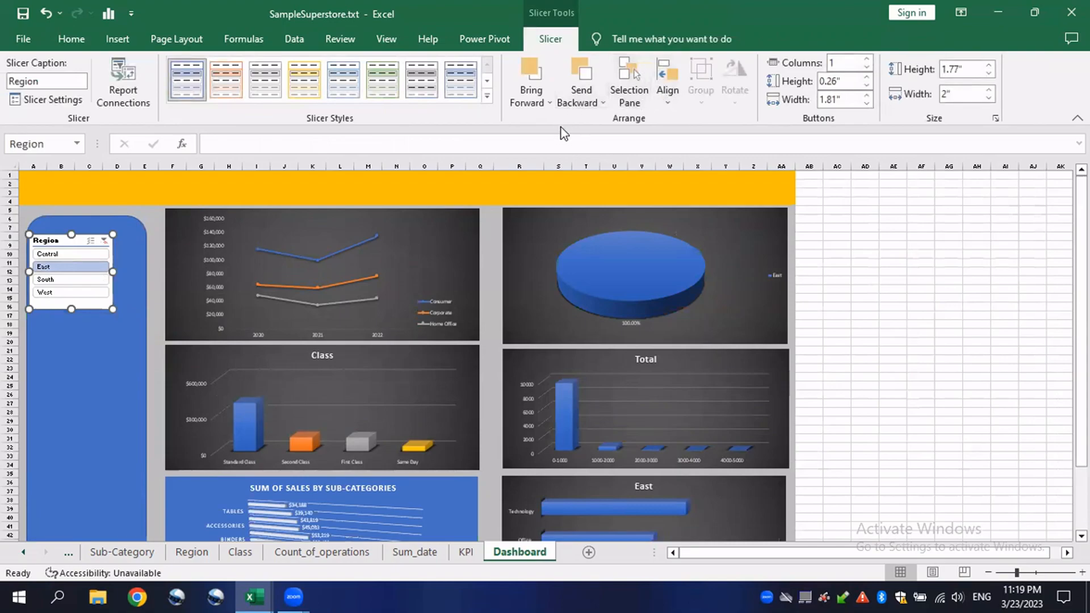
pyautogui.click(226, 79)
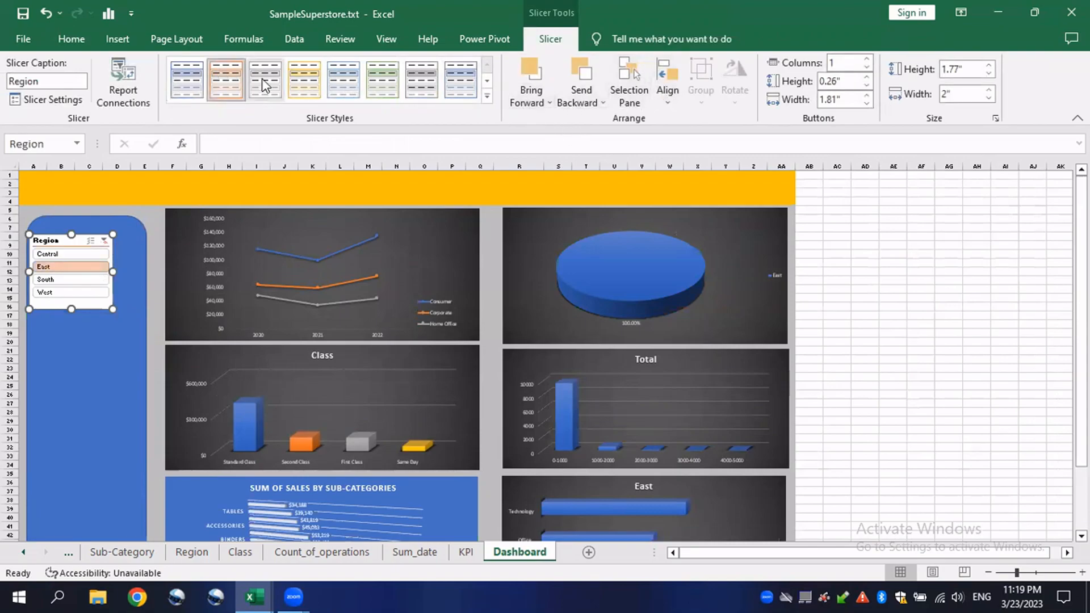
pyautogui.click(265, 78)
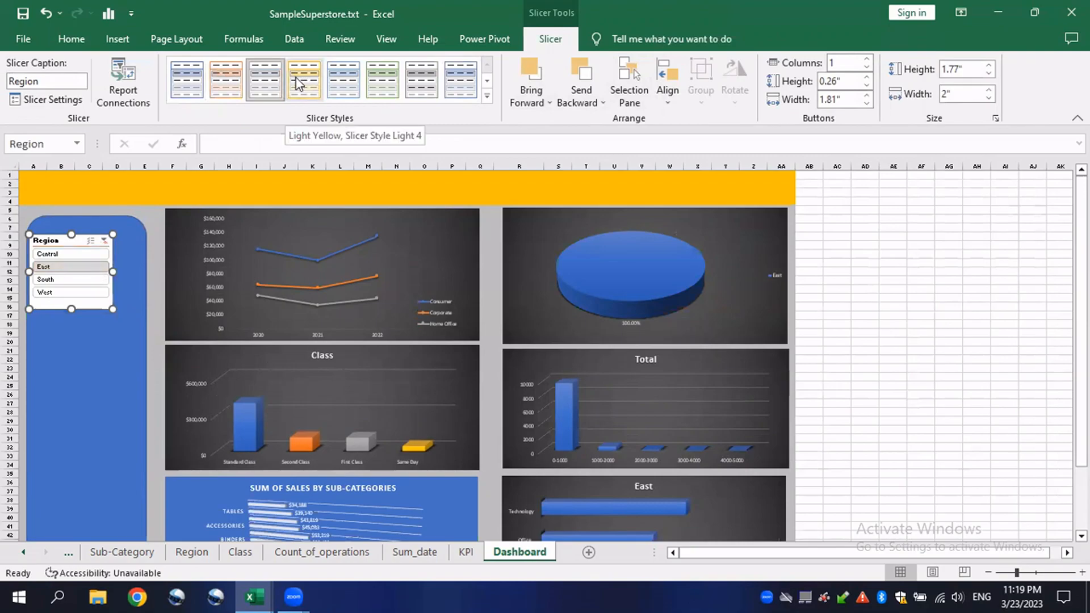
pyautogui.click(300, 83)
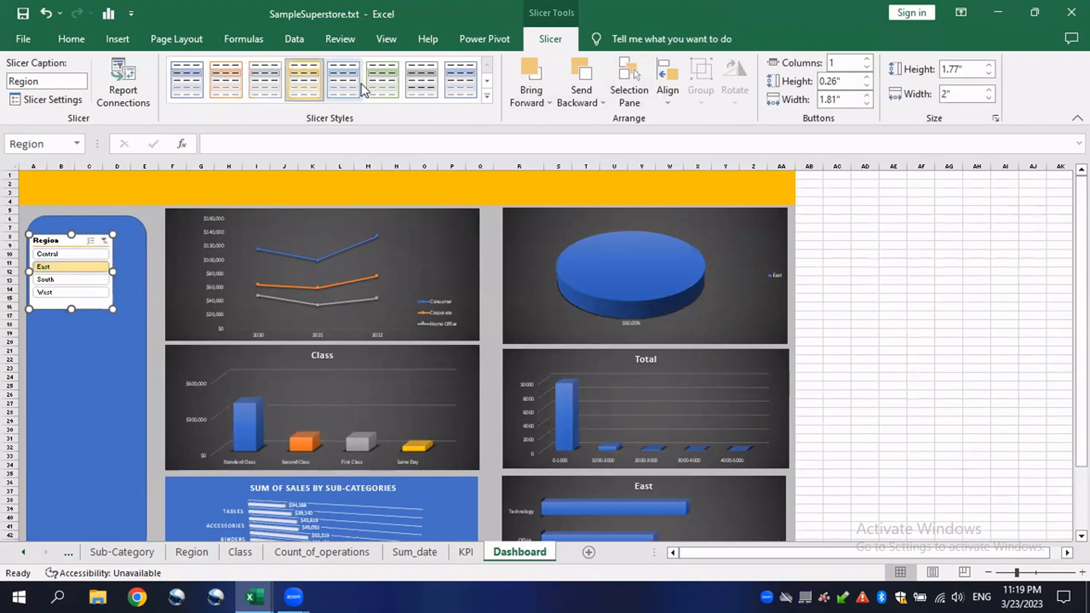
pyautogui.click(224, 81)
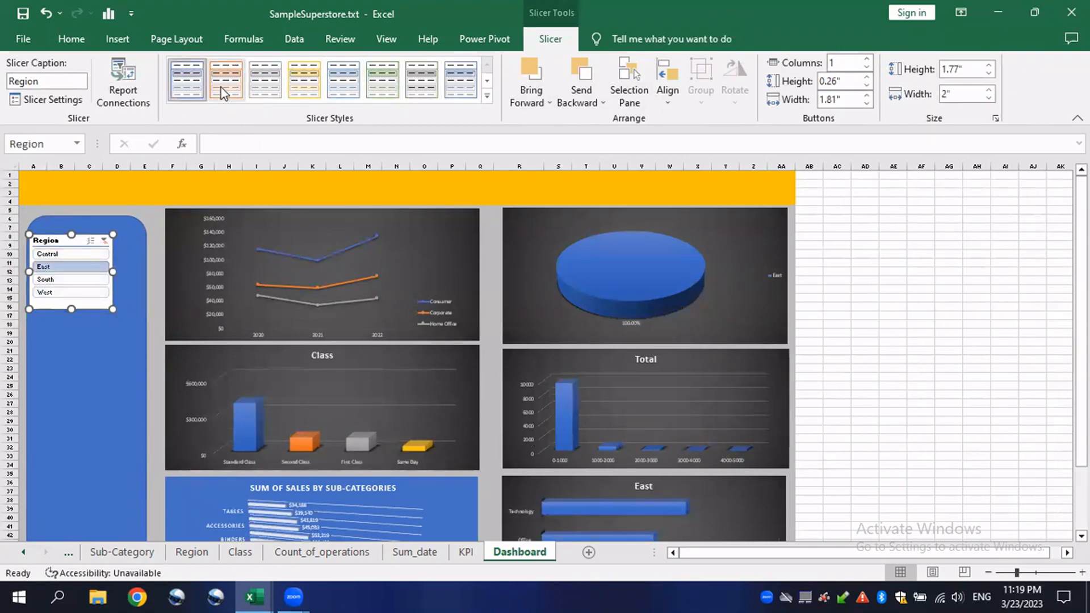
# Arrange the Region slicer in two columns, resize it to about 2.38" wide and 0.99" high, and center it on the blue panel.
pyautogui.moveTo(113, 270); pyautogui.dragTo(129, 271)
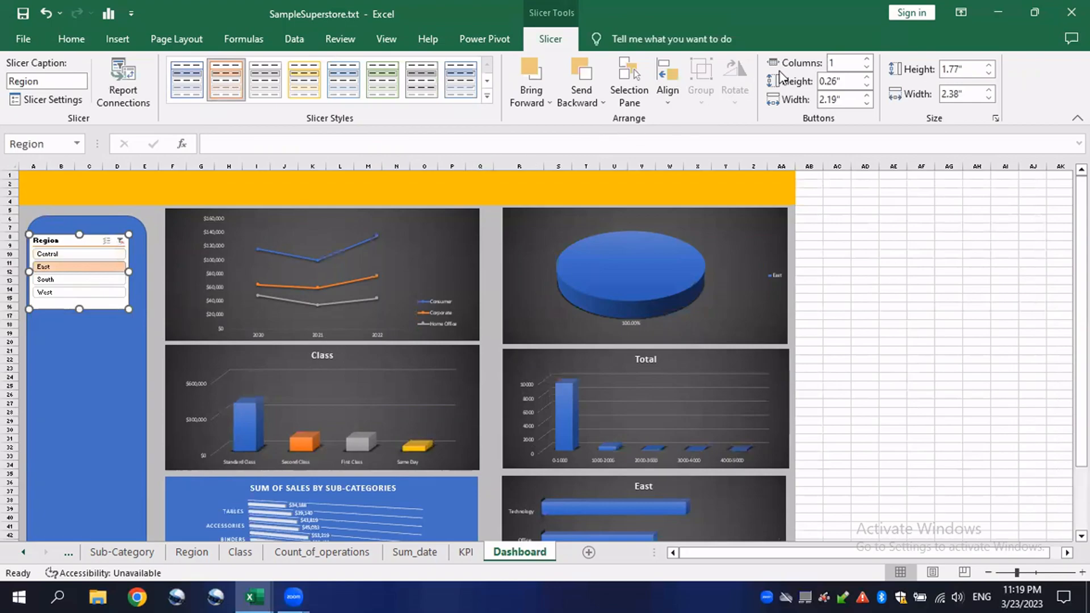
pyautogui.click(872, 59)
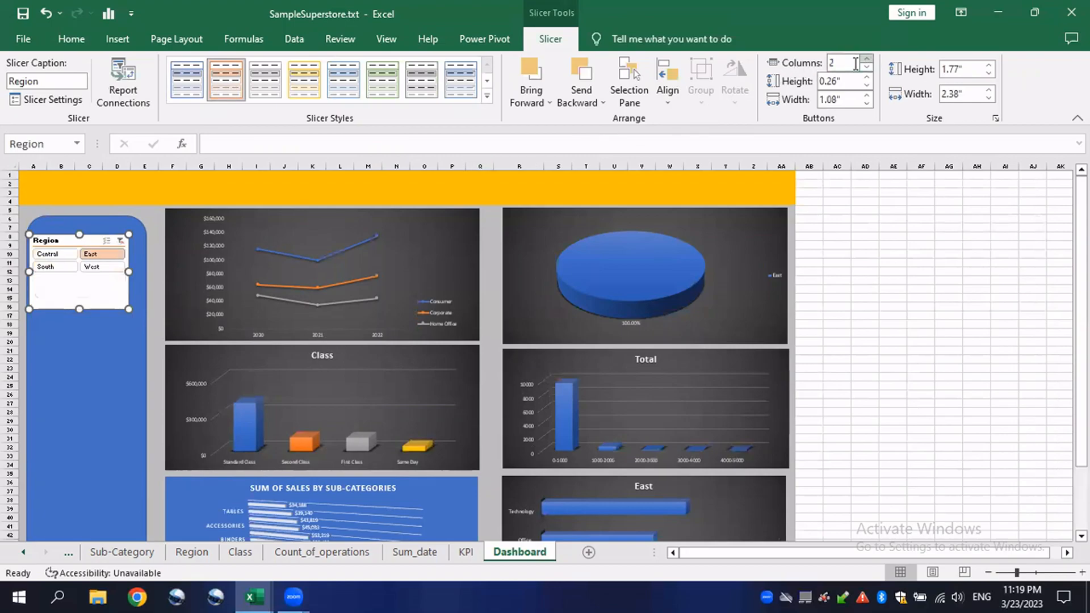
pyautogui.moveTo(77, 308); pyautogui.dragTo(80, 275)
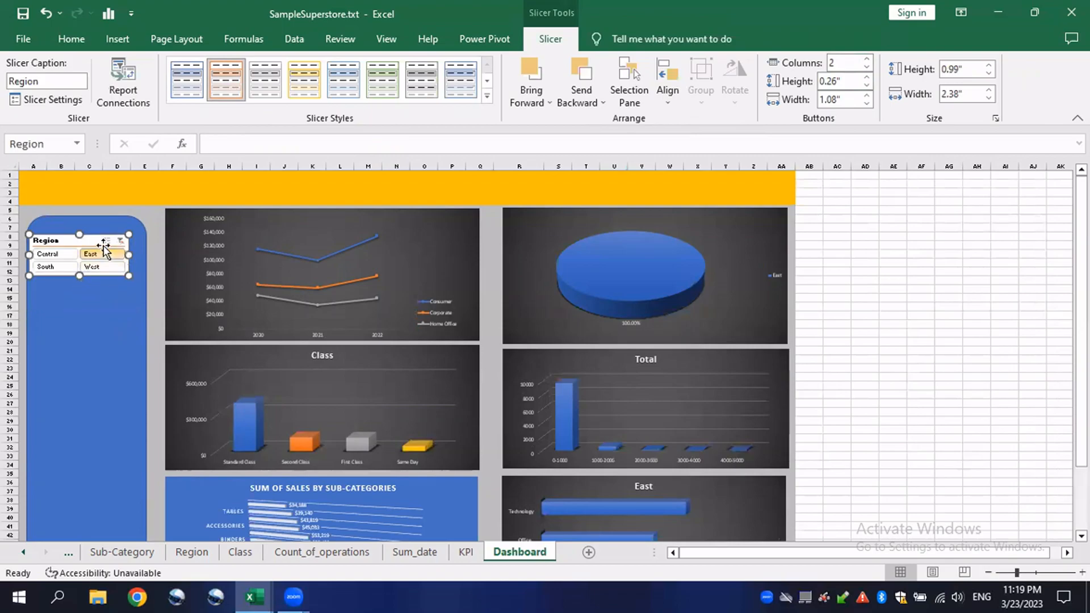
pyautogui.moveTo(70, 237); pyautogui.dragTo(75, 234)
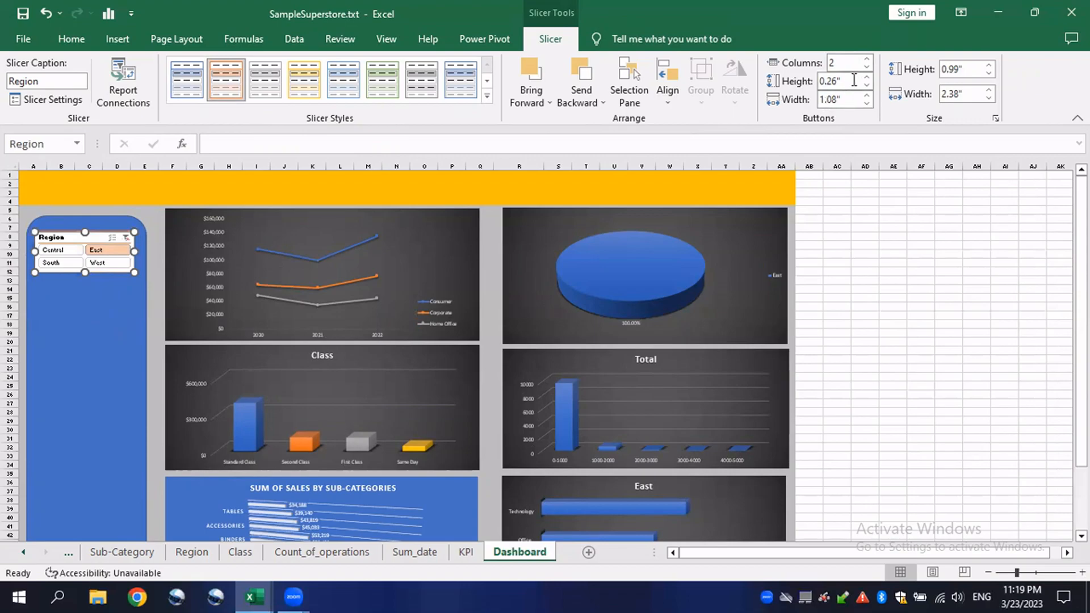
# Try a light gray style on the Region slicer and a red fill on the rounded panel behind it, undoing the fill.
pyautogui.click(265, 85)
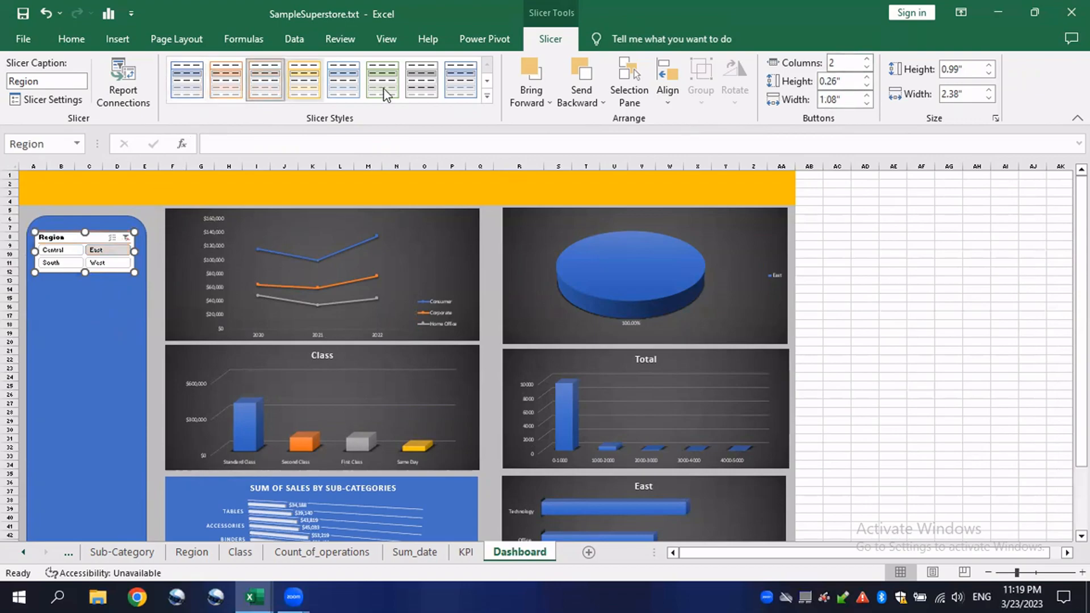
pyautogui.click(71, 39)
pyautogui.click(119, 39)
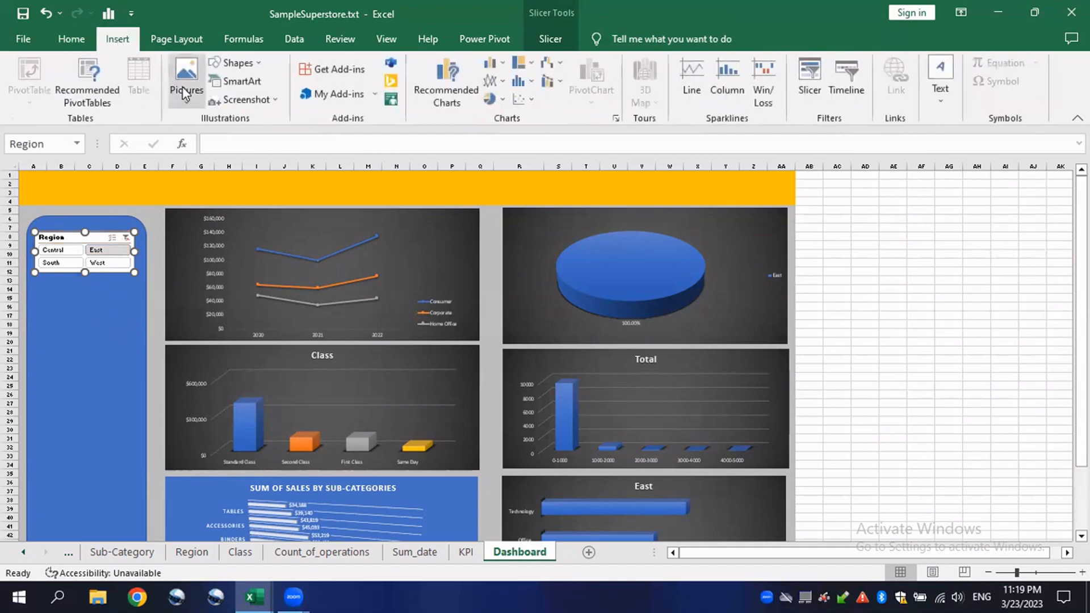
pyautogui.click(69, 43)
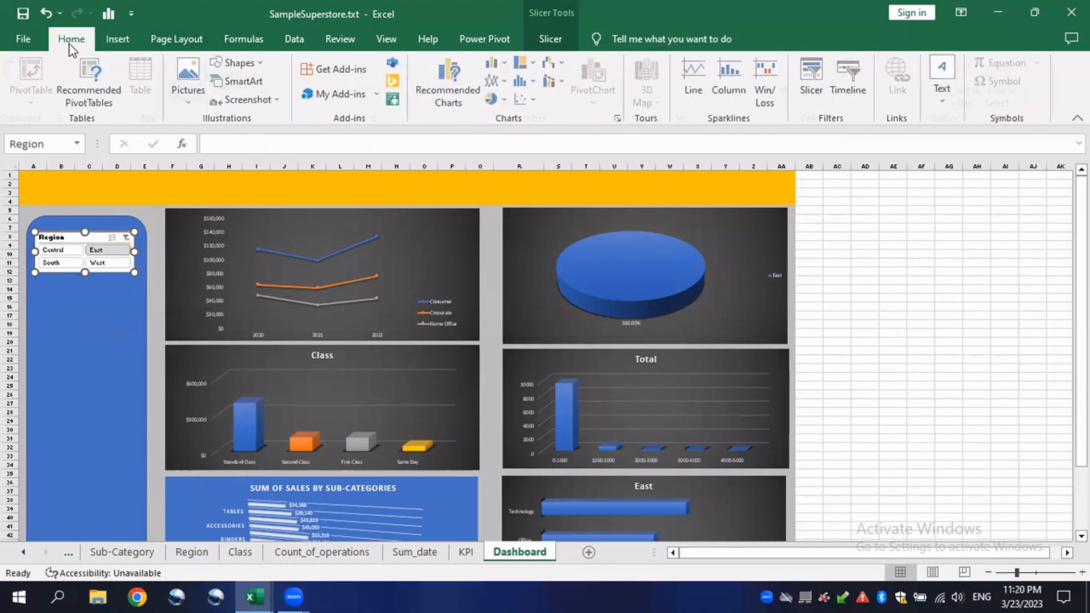
pyautogui.click(68, 301)
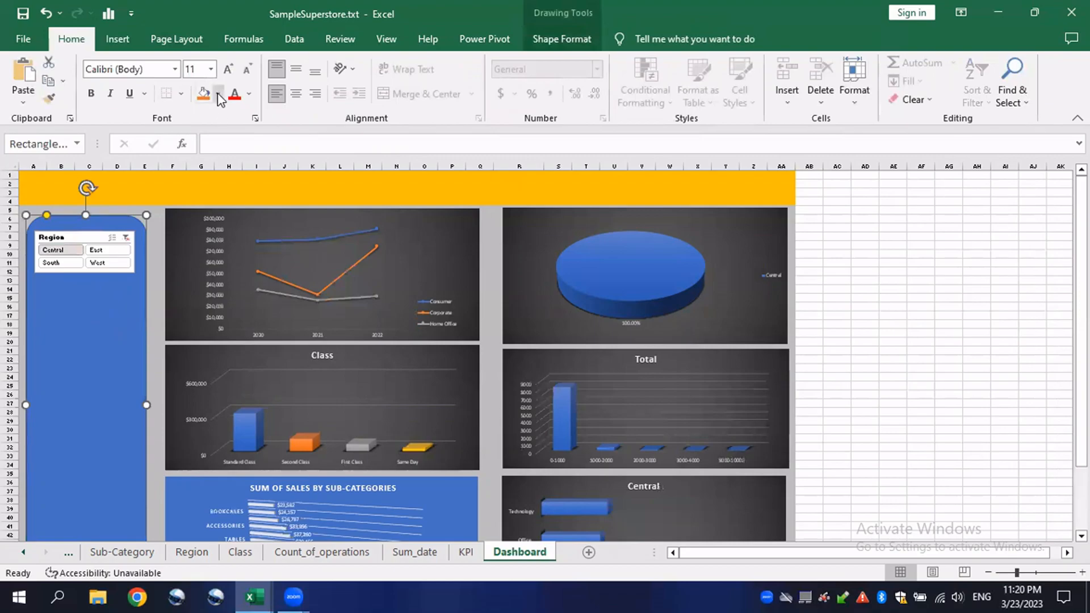
pyautogui.click(218, 94)
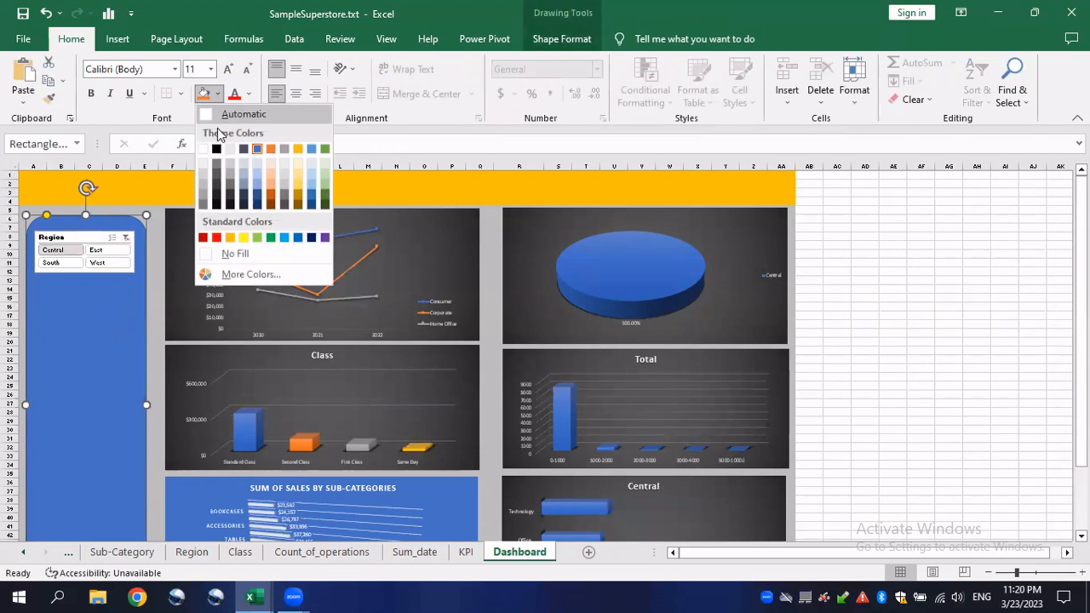
pyautogui.click(216, 238)
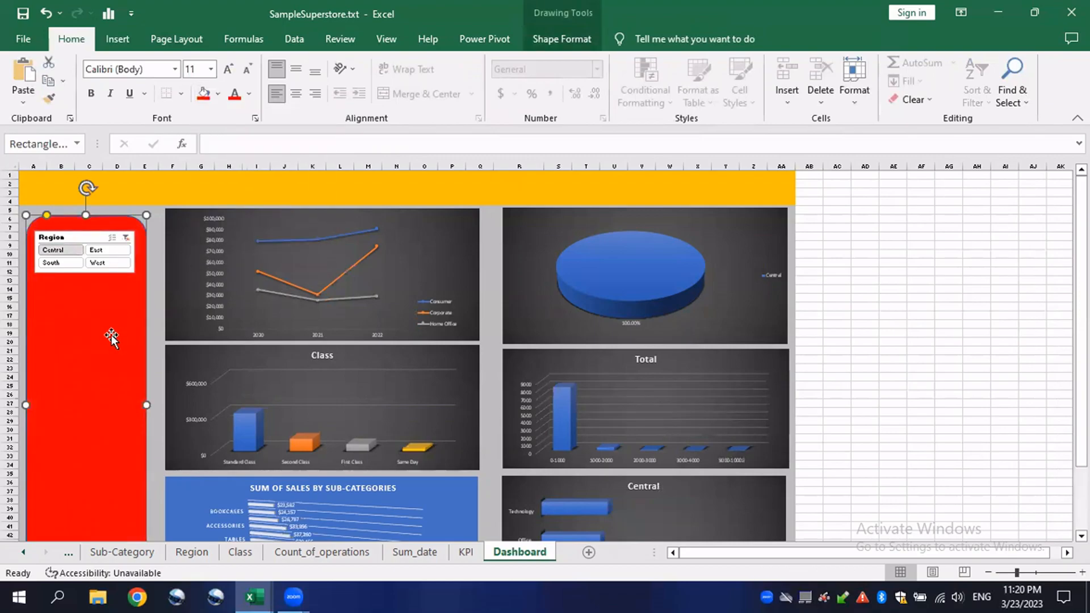
pyautogui.hotkey('ctrl', 'z')
# Apply the dark orange slicer style to the Region slicer.
pyautogui.click(121, 263)
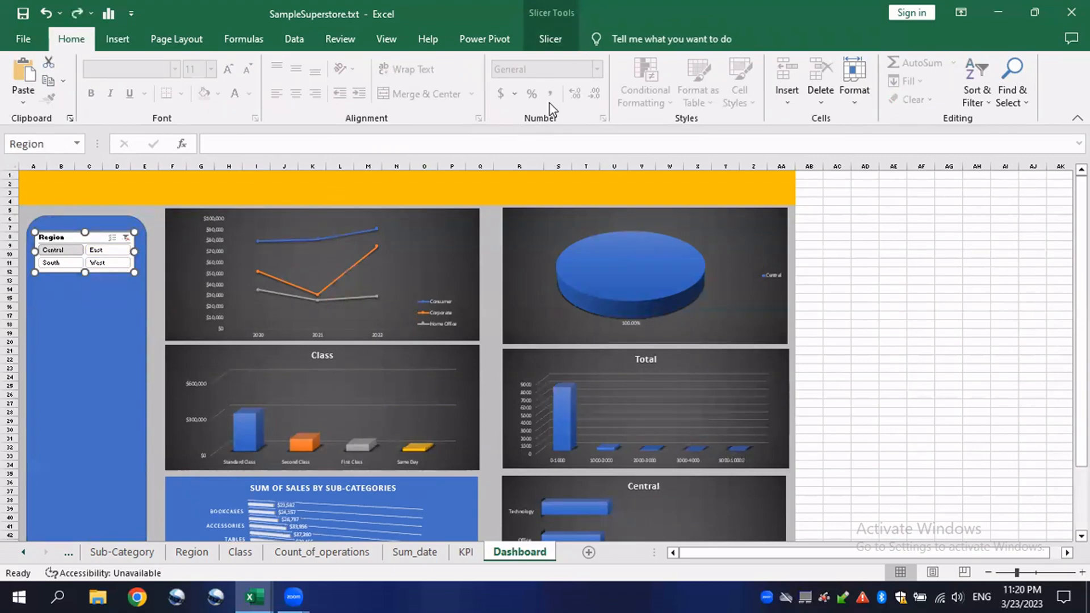
pyautogui.click(550, 47)
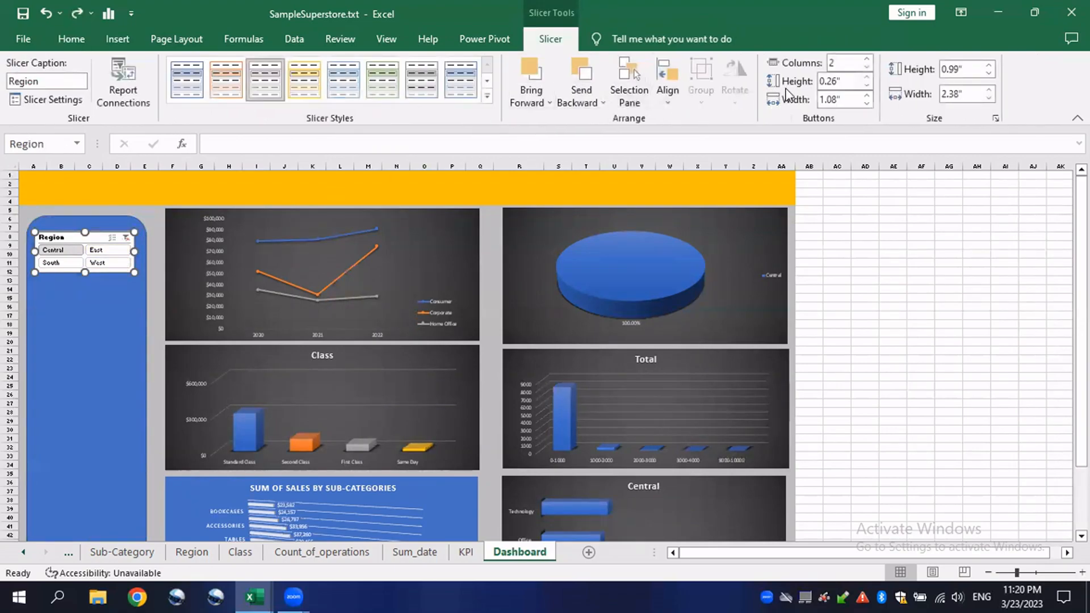
pyautogui.click(487, 97)
pyautogui.click(218, 158)
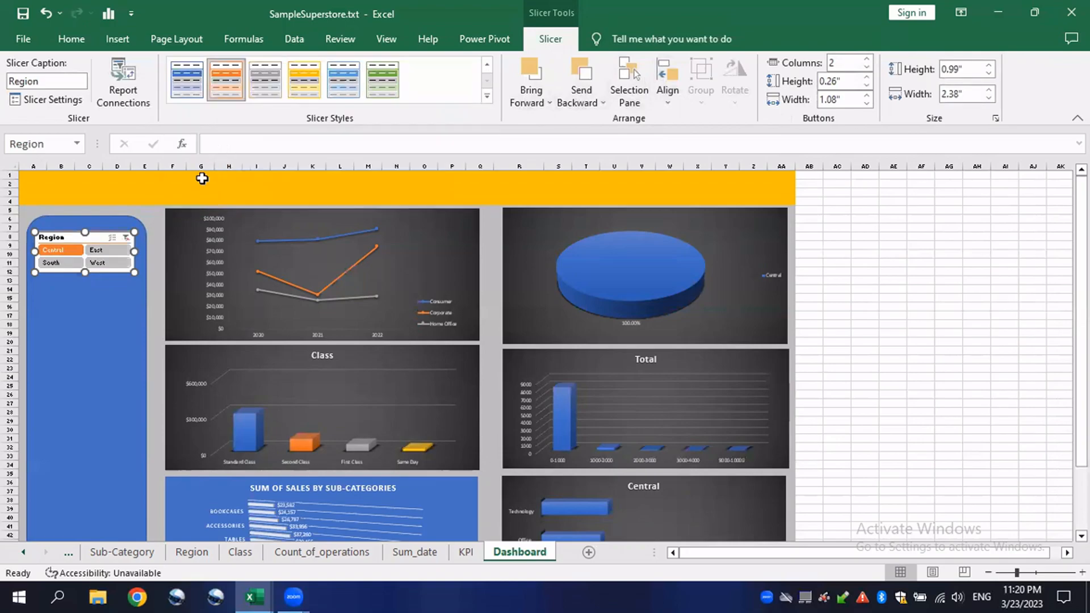
# Test the restyled Region slicer with West, East and South, including South and West together, and clear the filter.
pyautogui.click(110, 264)
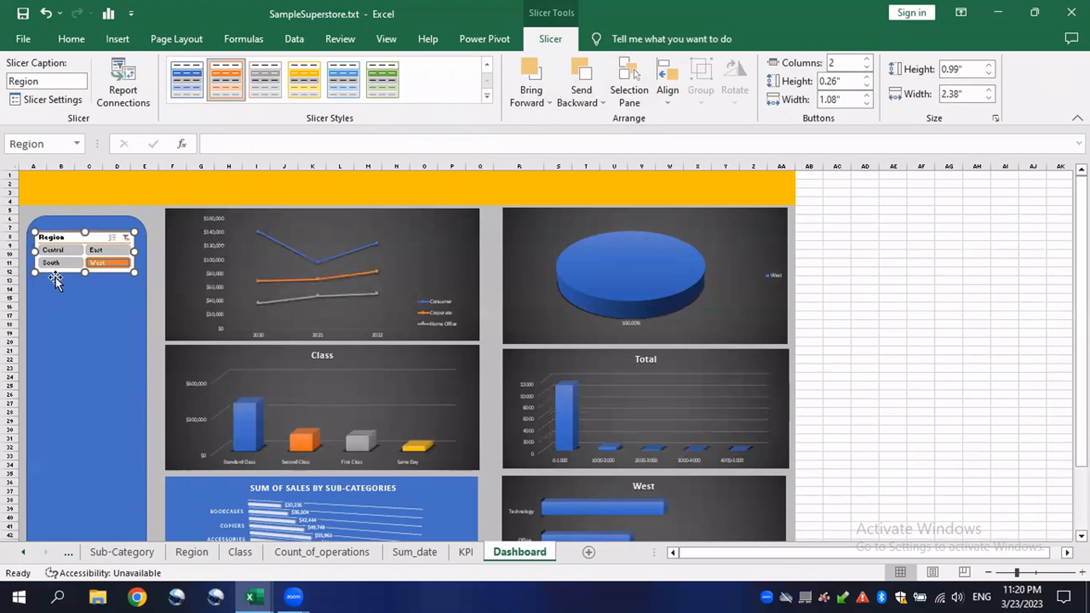
pyautogui.click(103, 251)
pyautogui.click(67, 264)
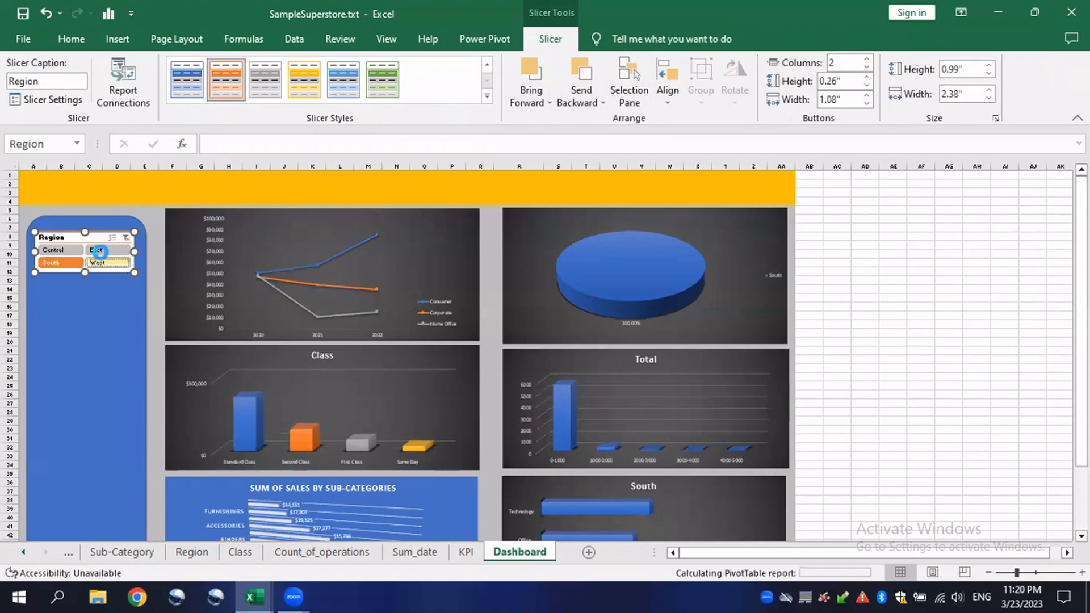
pyautogui.click(123, 239)
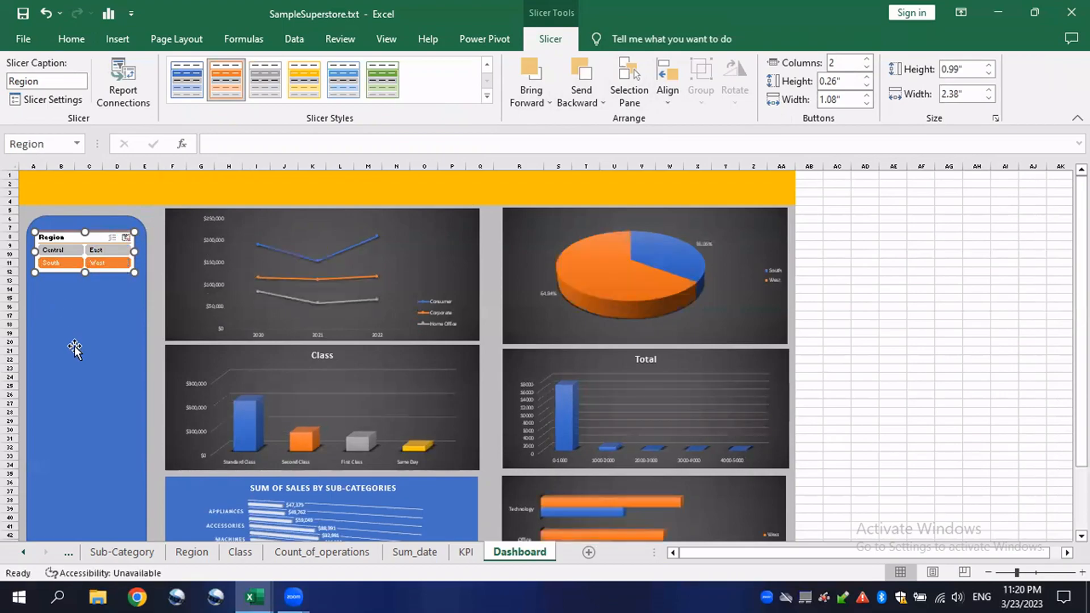
pyautogui.click(75, 311)
# Insert a slicer for the State field from the line chart.
pyautogui.click(402, 270)
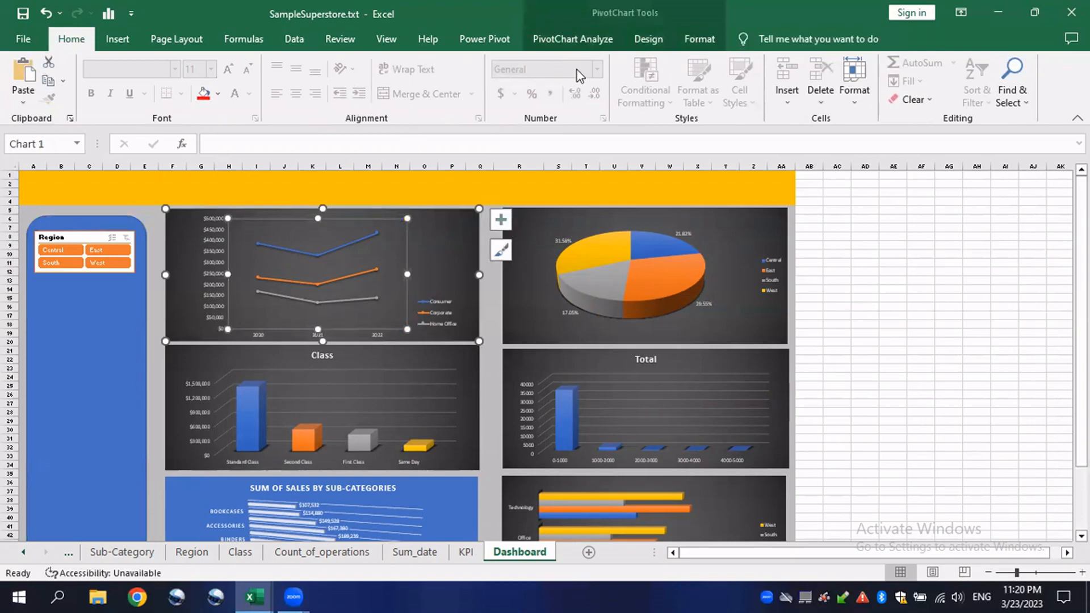
pyautogui.click(568, 40)
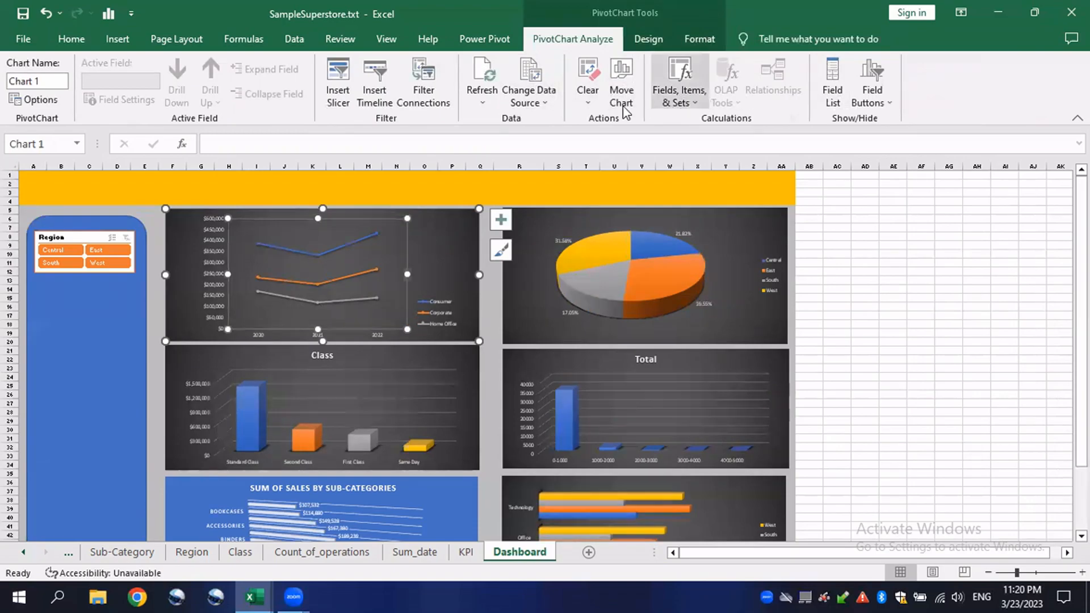
pyautogui.click(346, 86)
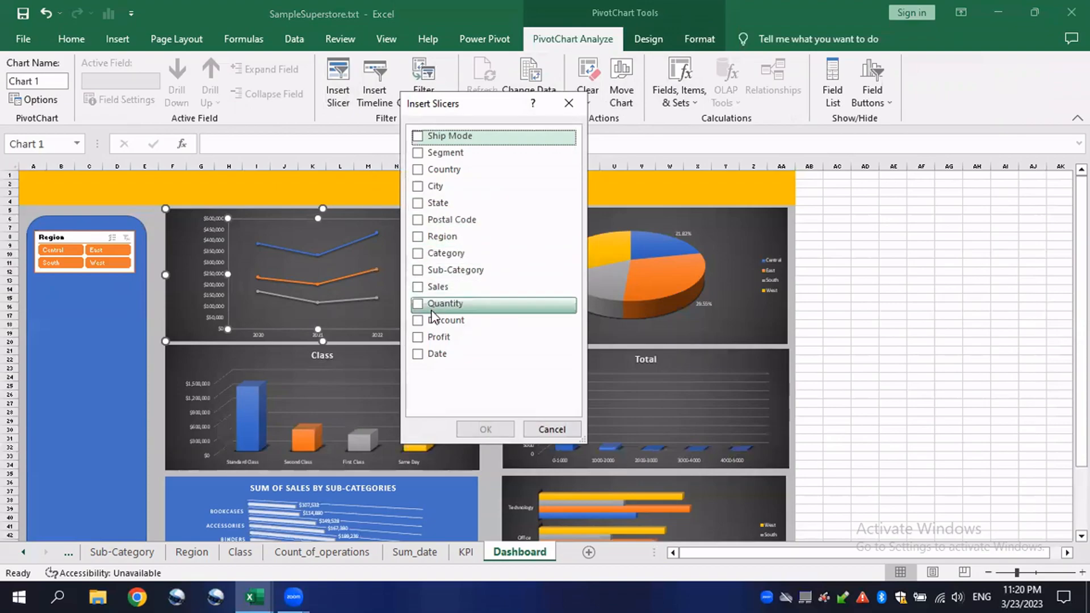
pyautogui.click(436, 206)
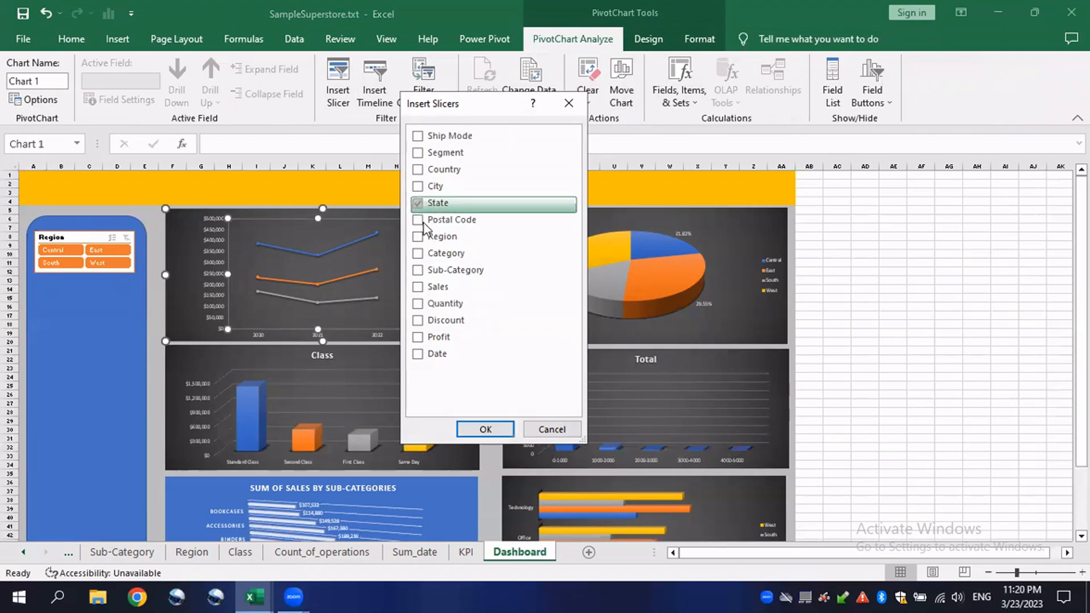
pyautogui.click(483, 430)
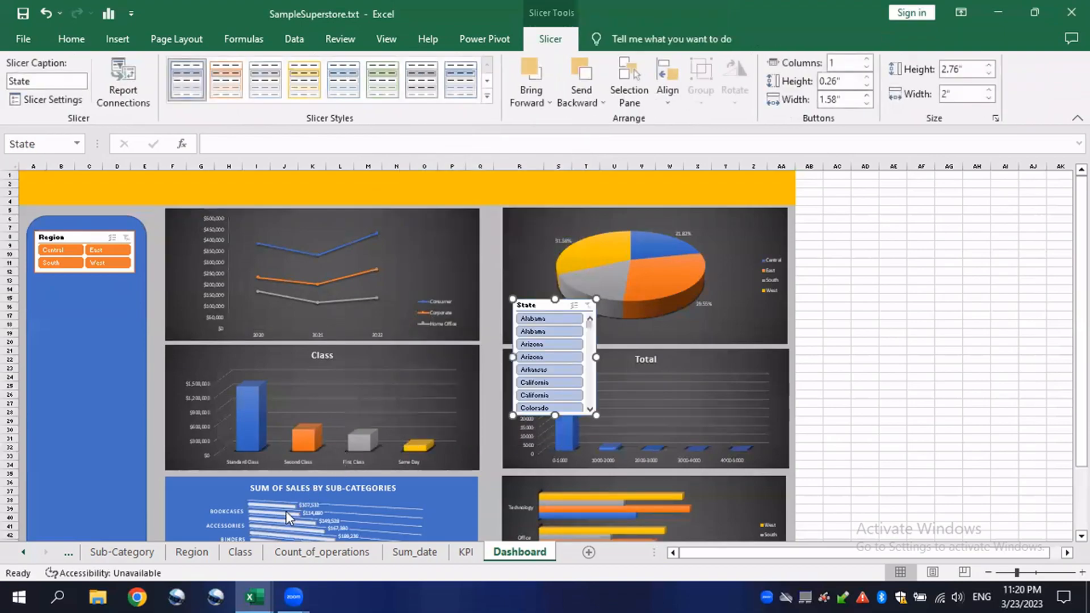
# Examine the State column of the source data on the SampleSuperstore sheet and return to the Dashboard sheet.
pyautogui.click(68, 553)
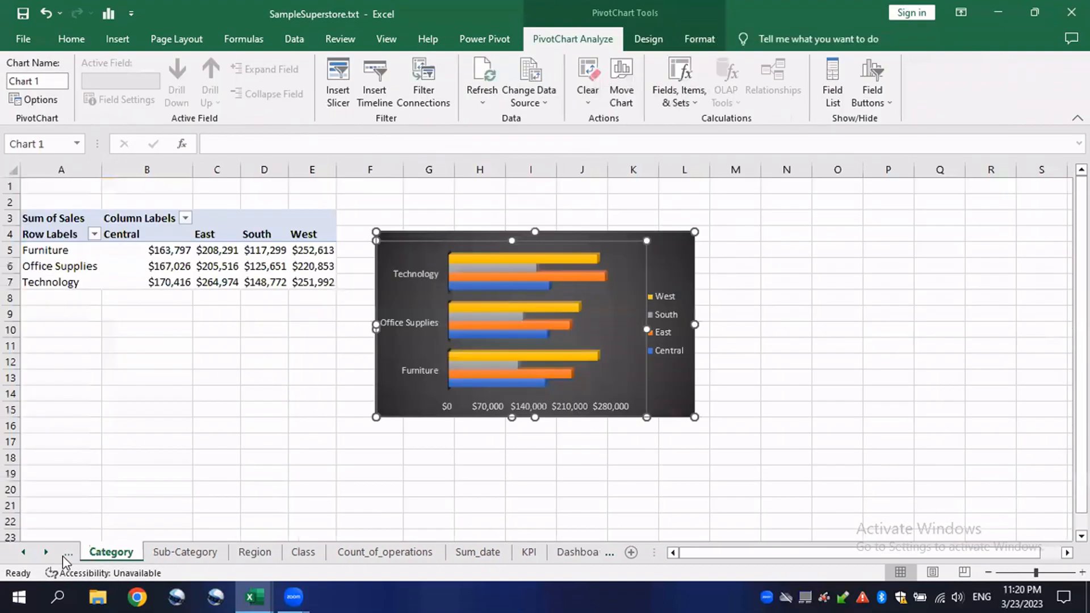
pyautogui.click(64, 553)
pyautogui.click(377, 380)
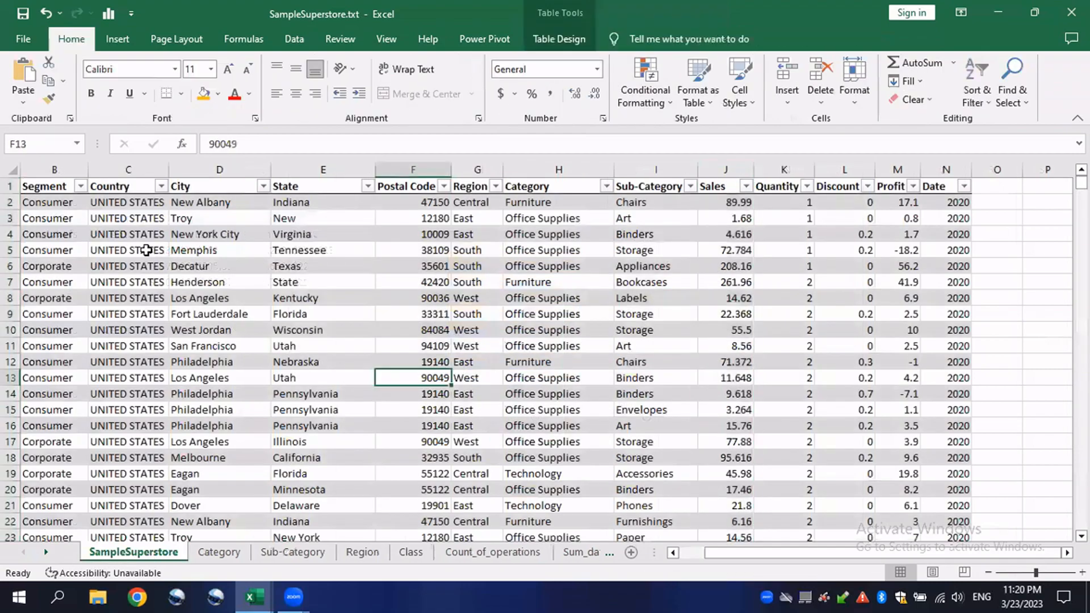
pyautogui.click(321, 176)
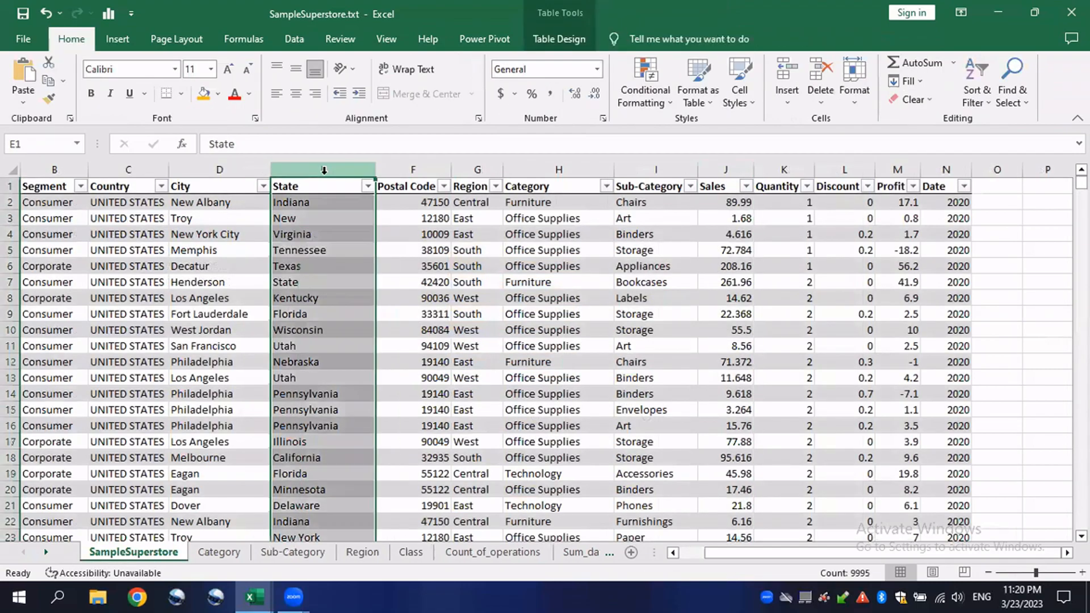
pyautogui.scroll(-2, 346, 380)
pyautogui.scroll(2, 420, 440)
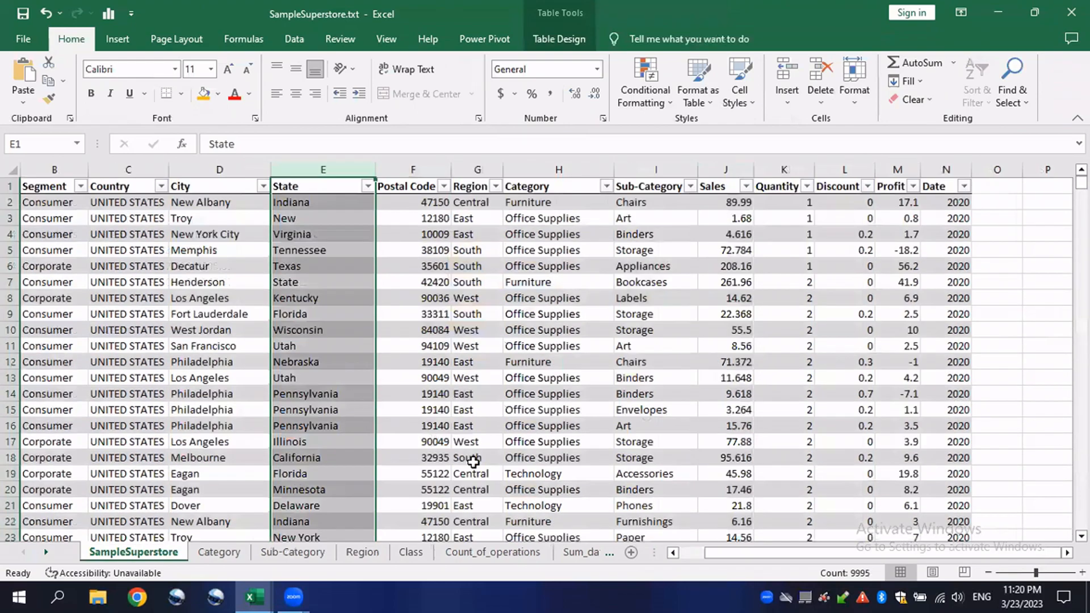
pyautogui.click(587, 550)
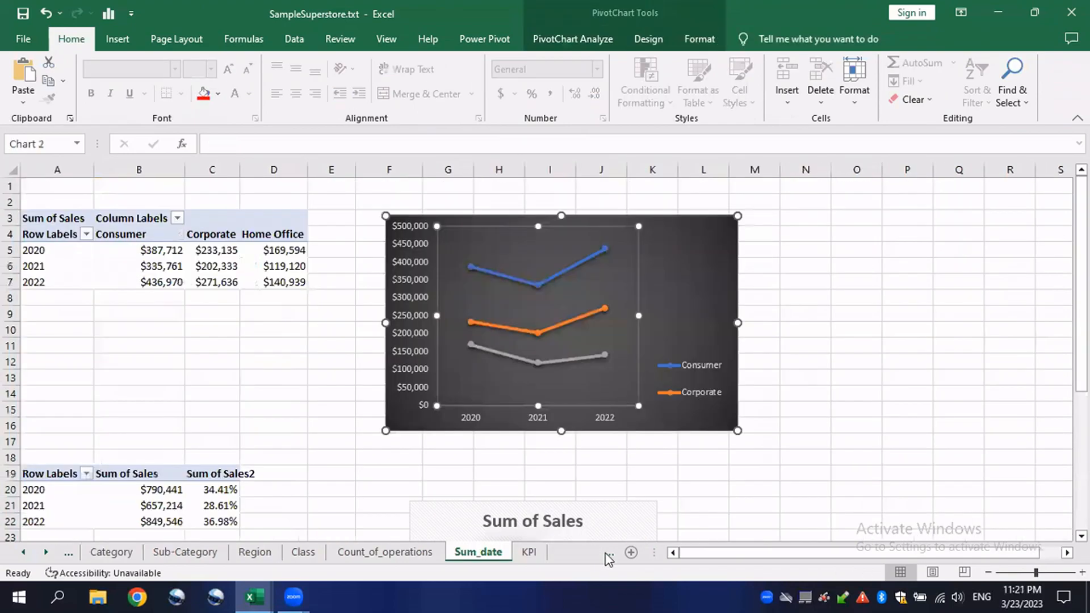
pyautogui.click(568, 553)
# Place the State slicer on the blue panel below the Region slicer and widen it to about 2.49".
pyautogui.moveTo(528, 311); pyautogui.dragTo(53, 303)
pyautogui.moveTo(125, 355); pyautogui.dragTo(146, 355)
pyautogui.moveTo(108, 307)
pyautogui.mouseDown()
pyautogui.moveTo(80, 304)
pyautogui.moveTo(100, 304)
pyautogui.mouseUp()
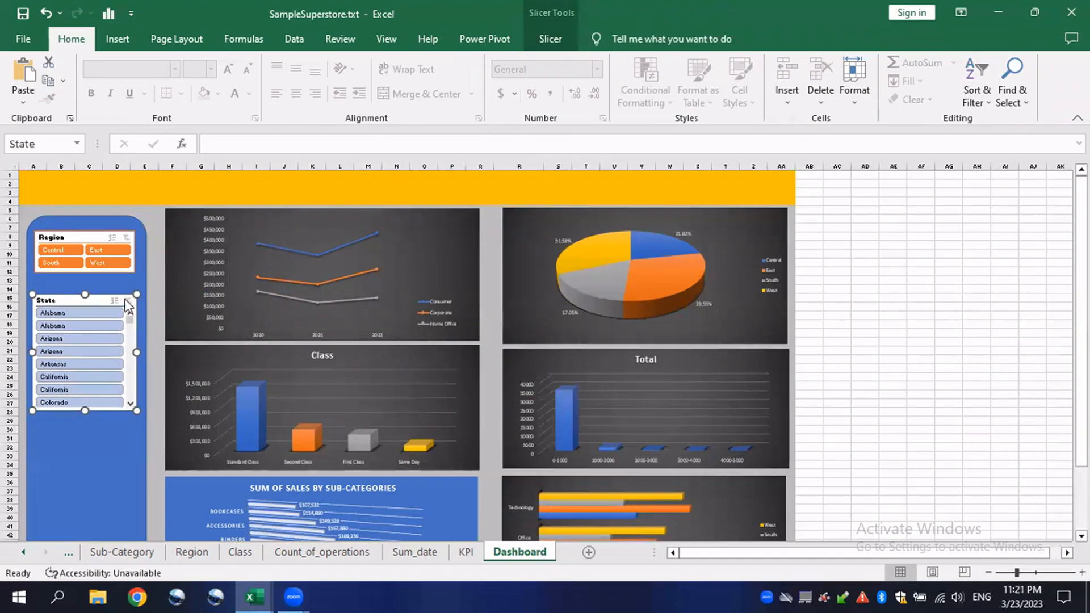
# Arrange the State slicer's buttons in two columns and apply the dark green slicer style.
pyautogui.click(550, 41)
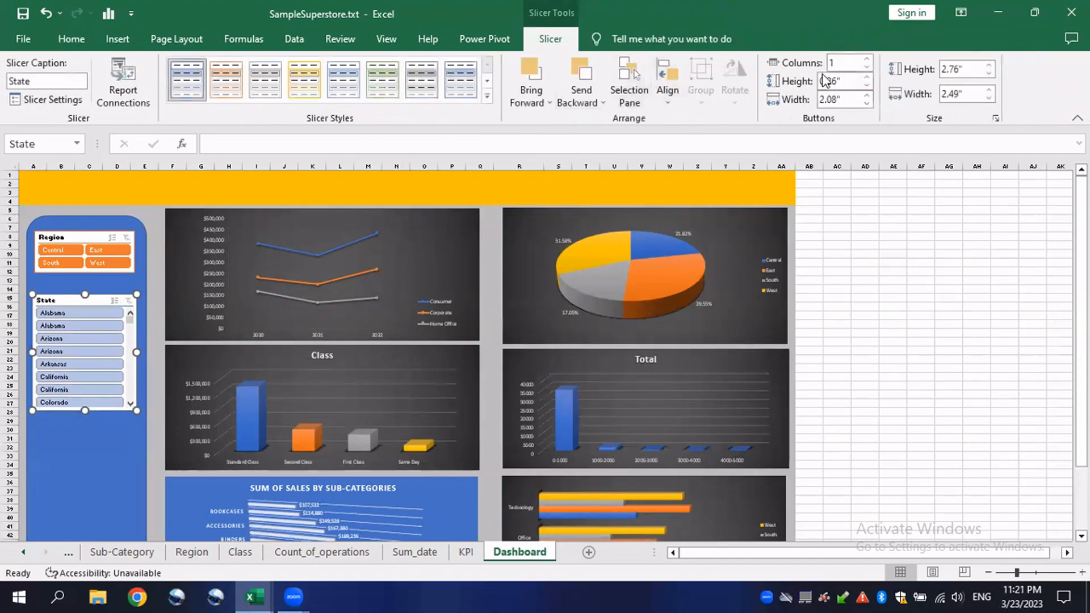
pyautogui.click(865, 59)
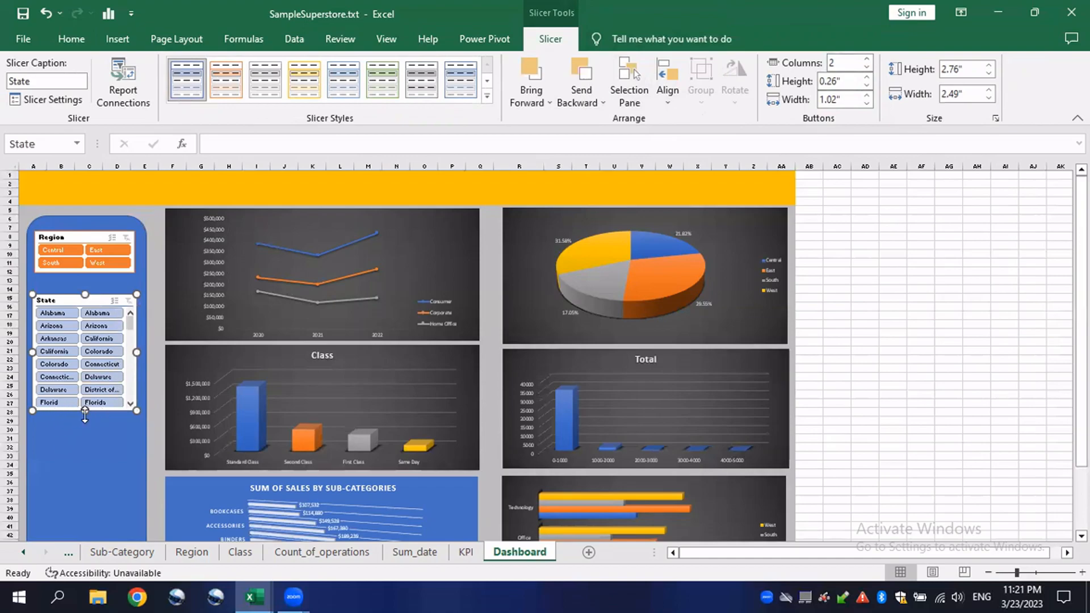
pyautogui.click(488, 97)
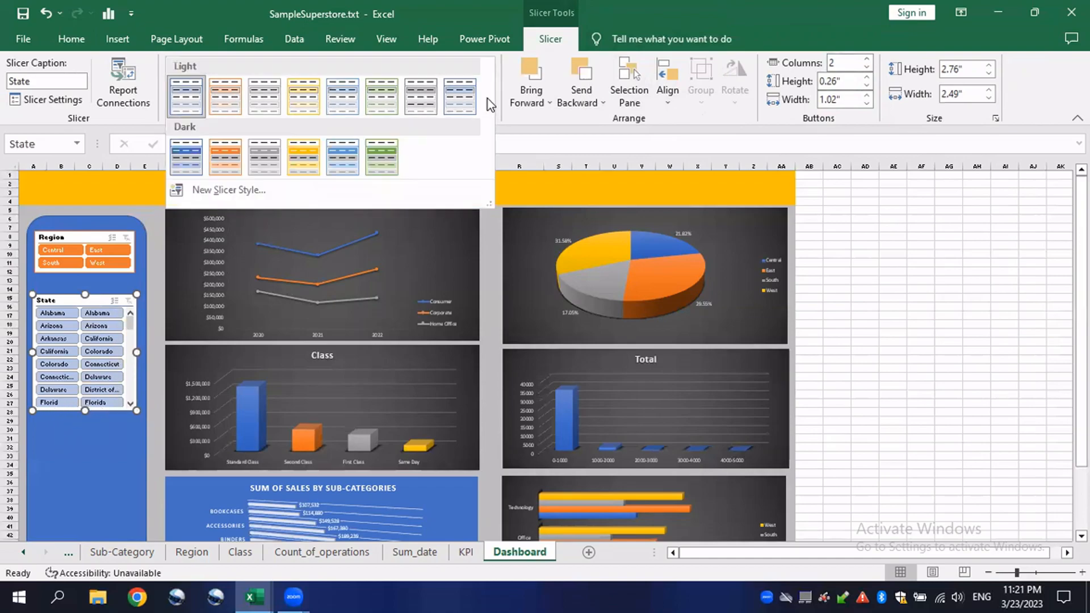
pyautogui.click(390, 156)
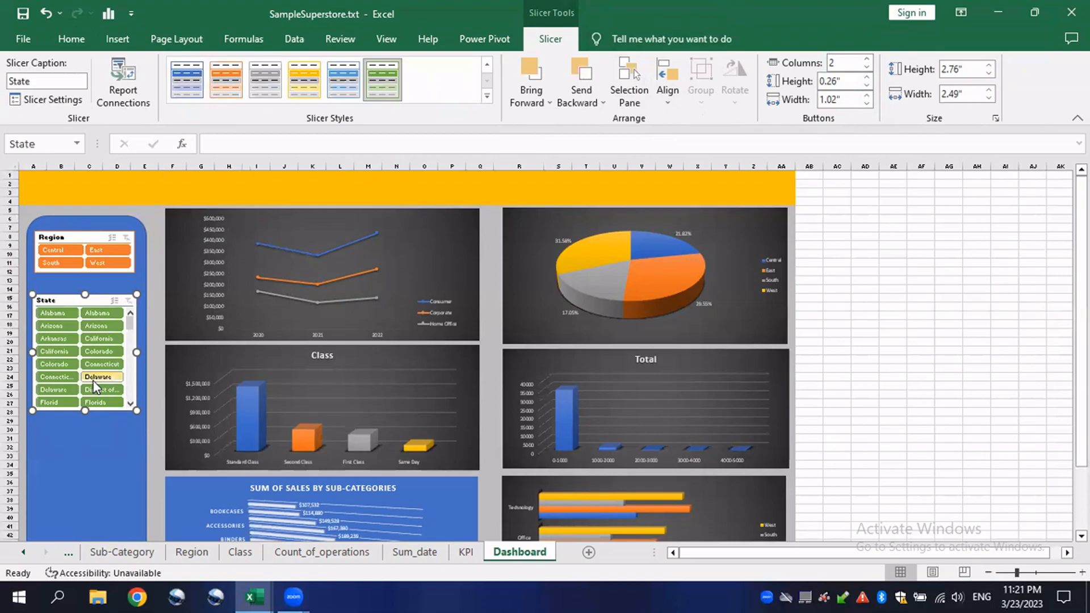
pyautogui.scroll(-1, 97, 390)
pyautogui.click(98, 441)
pyautogui.scroll(-2, 95, 437)
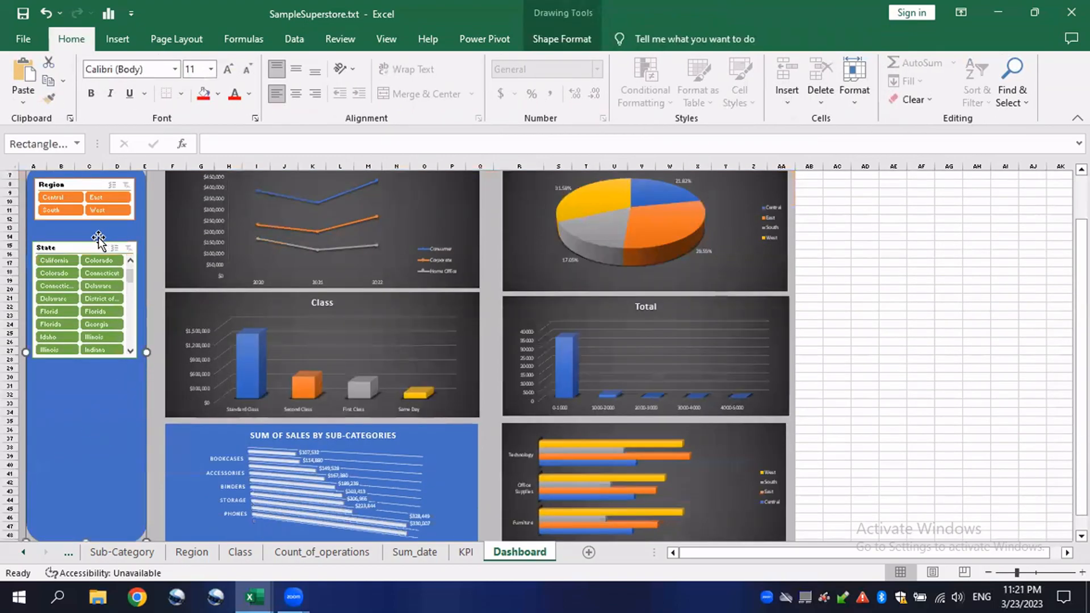
# Connect the State slicer to the pivot tables on the Category, Class, Count_of_operations, KPI, Region and Sub-Category sheets as well.
pyautogui.click(85, 248)
pyautogui.scroll(1, 149, 341)
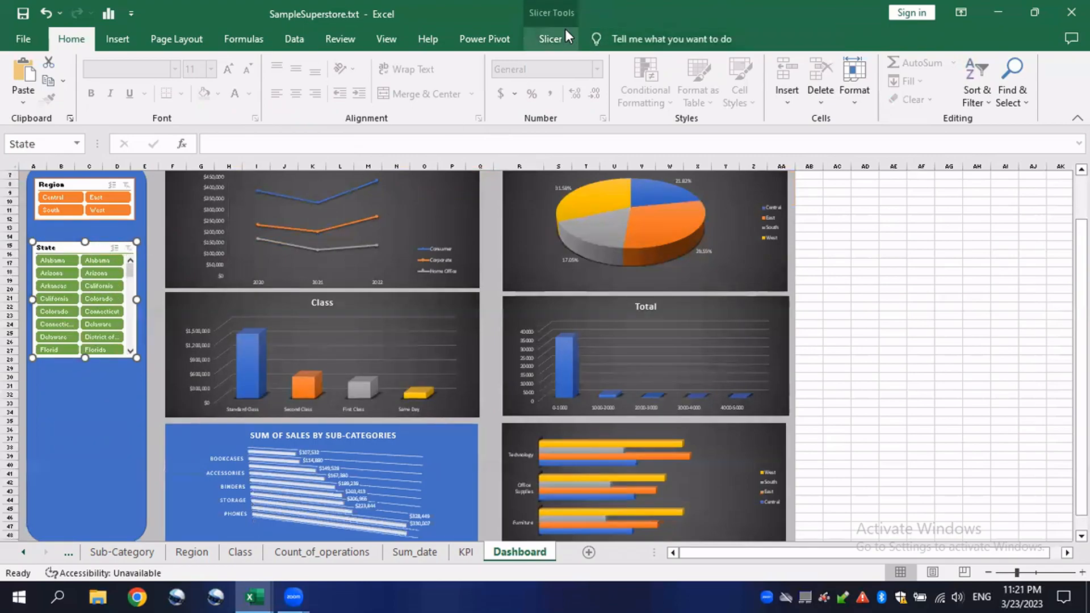
pyautogui.click(550, 40)
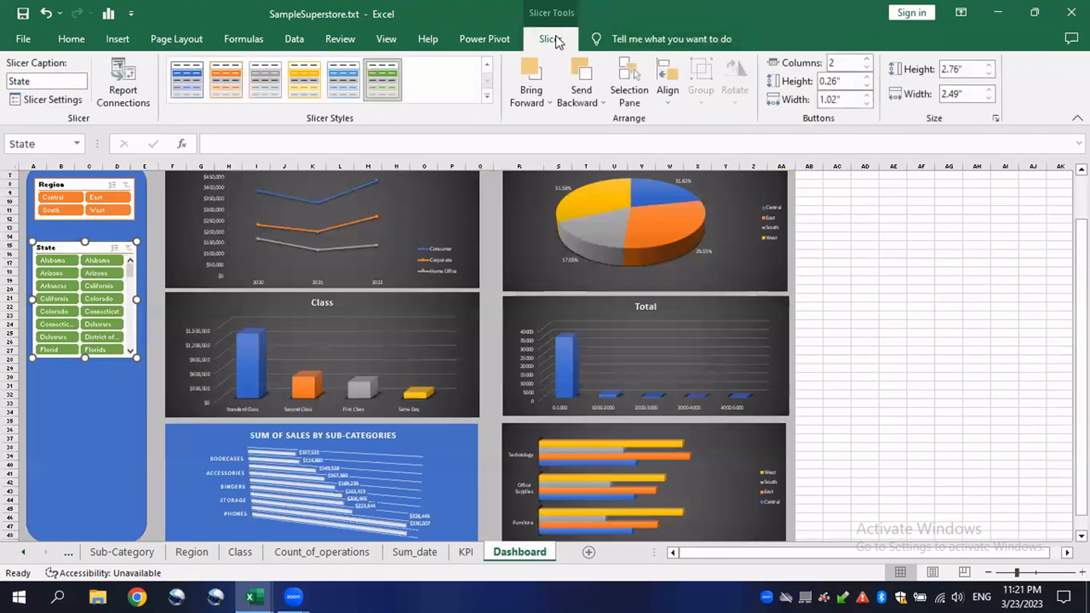
pyautogui.click(145, 91)
pyautogui.click(363, 261)
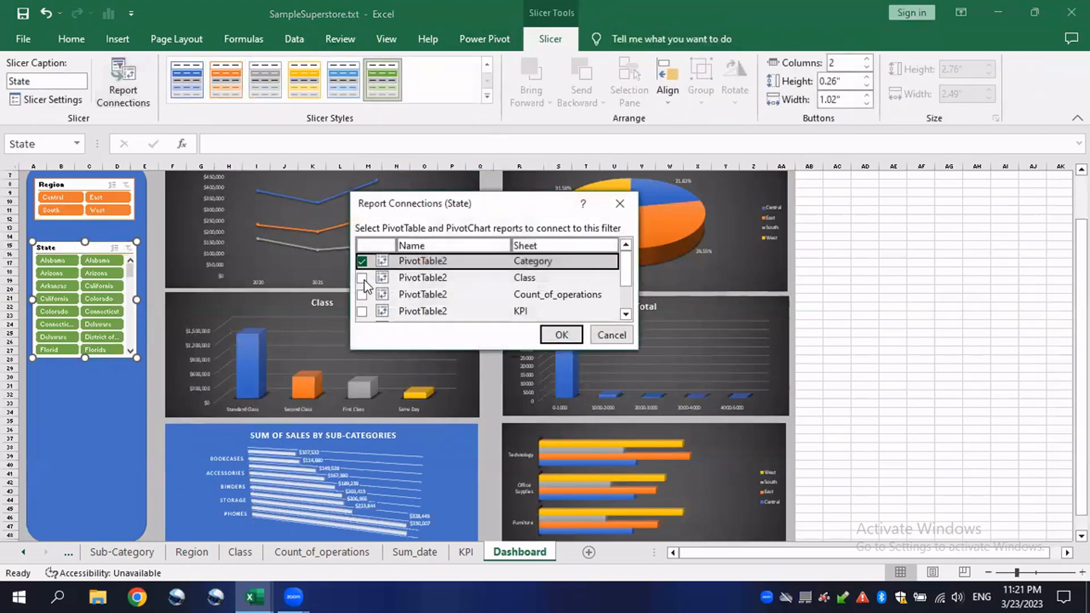
pyautogui.click(362, 277)
pyautogui.click(362, 294)
pyautogui.click(362, 311)
pyautogui.scroll(-1, 375, 310)
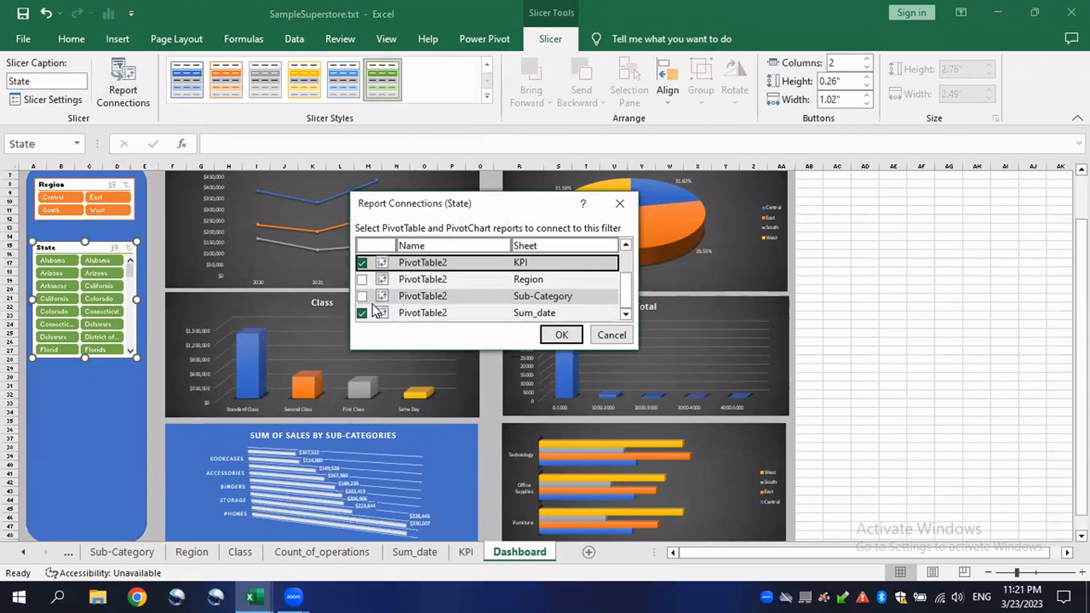
pyautogui.click(362, 279)
pyautogui.click(362, 296)
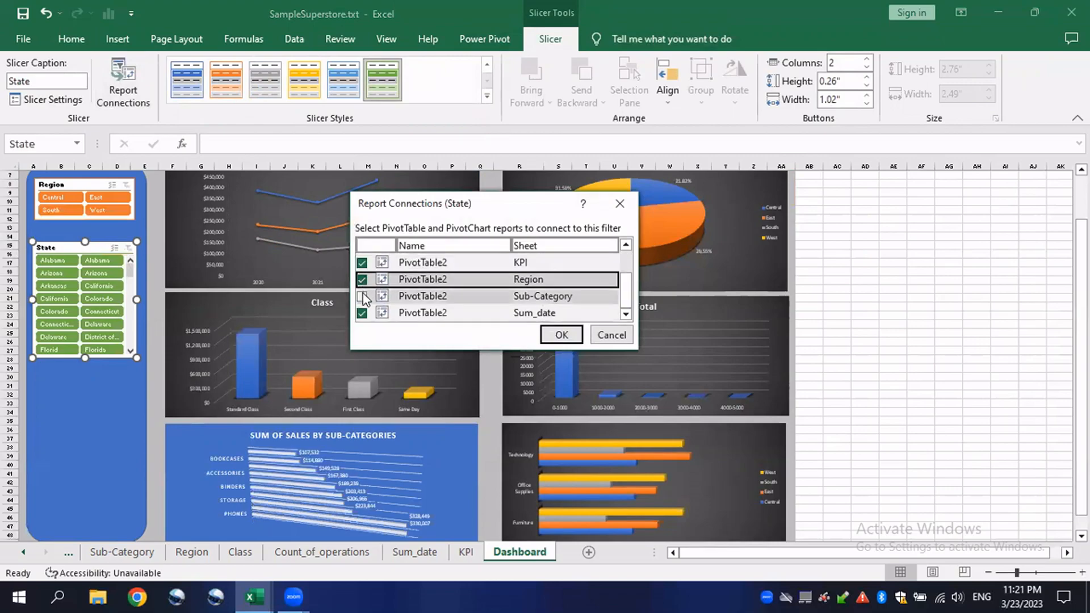
pyautogui.click(561, 335)
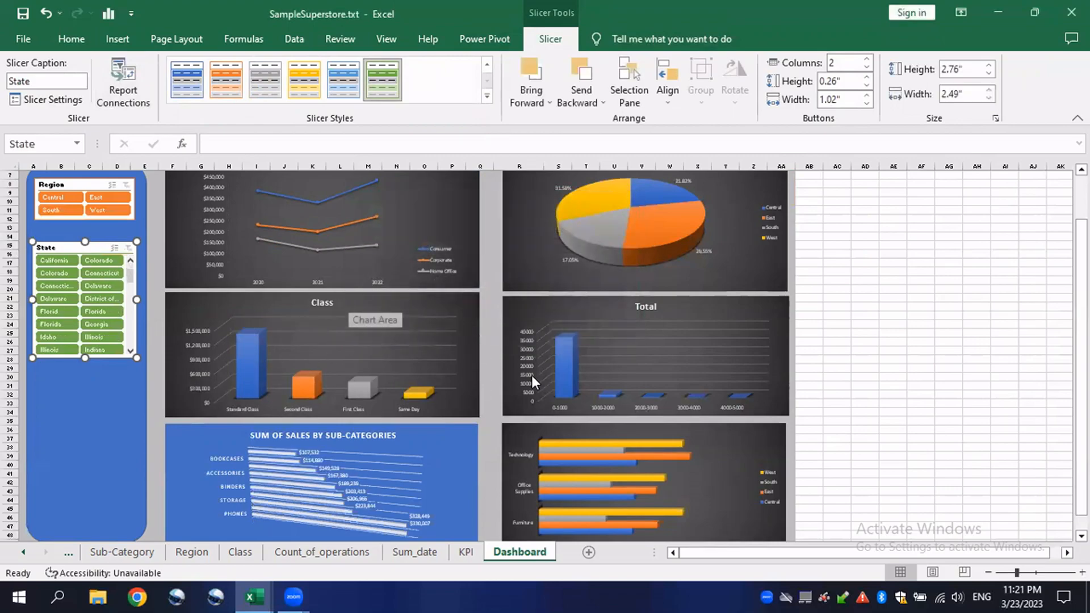
# Filter the charts with multi-select in the State slicer, excluding one Delaware entry, both Florida entries and one Illinois entry.
pyautogui.scroll(-1, 77, 301)
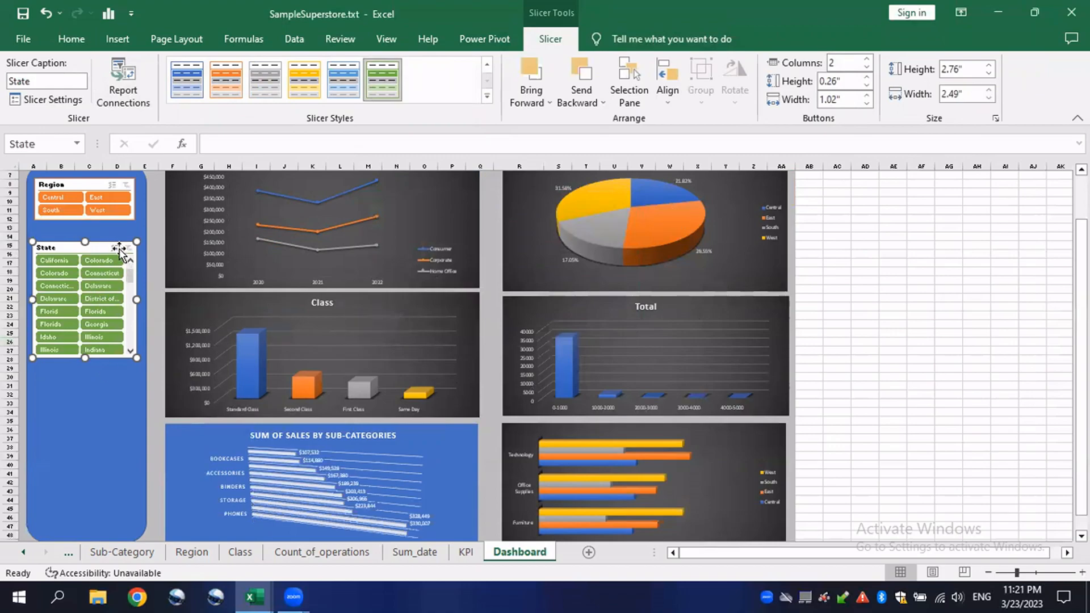
pyautogui.click(94, 276)
pyautogui.click(101, 310)
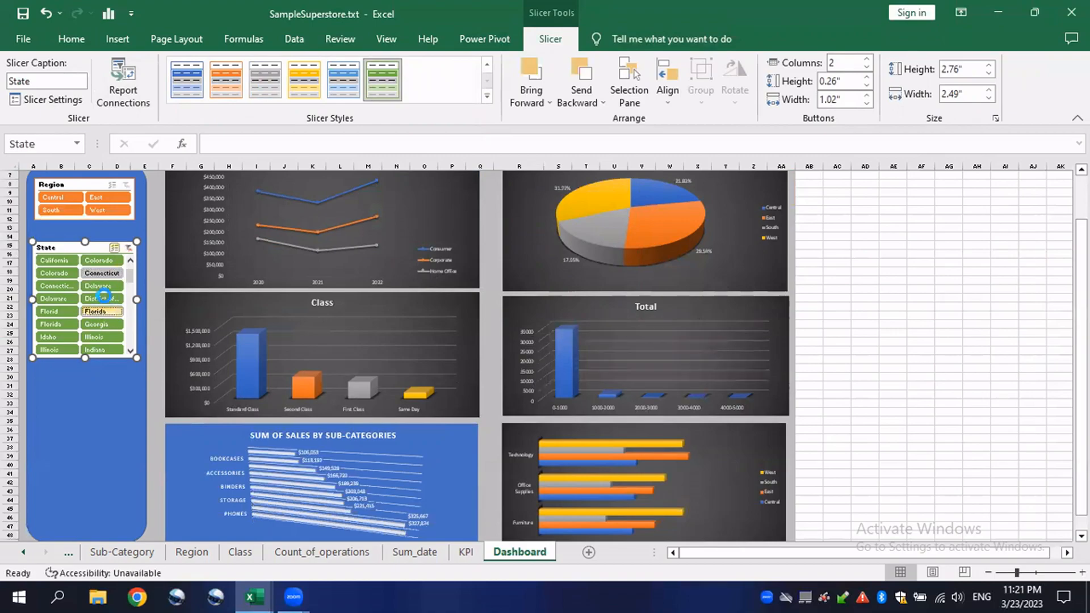
pyautogui.click(83, 275)
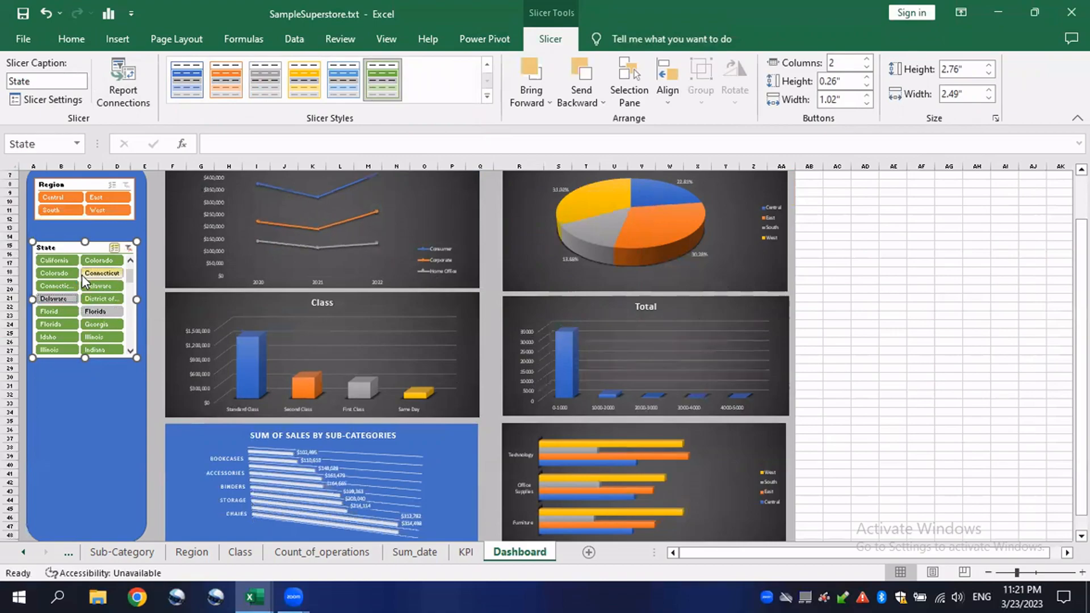
pyautogui.click(64, 325)
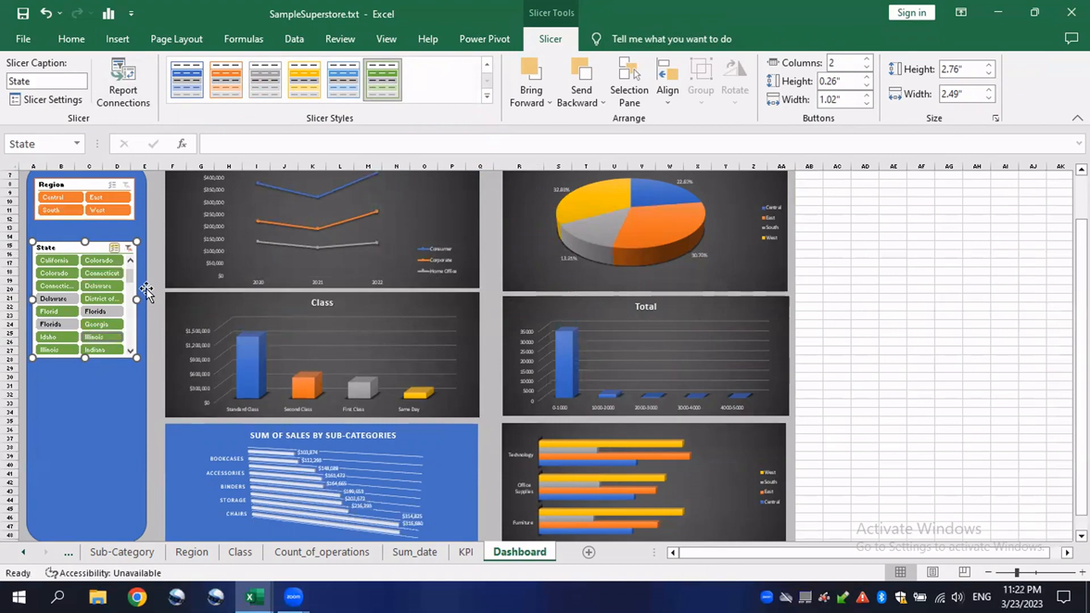
pyautogui.scroll(-1, 109, 311)
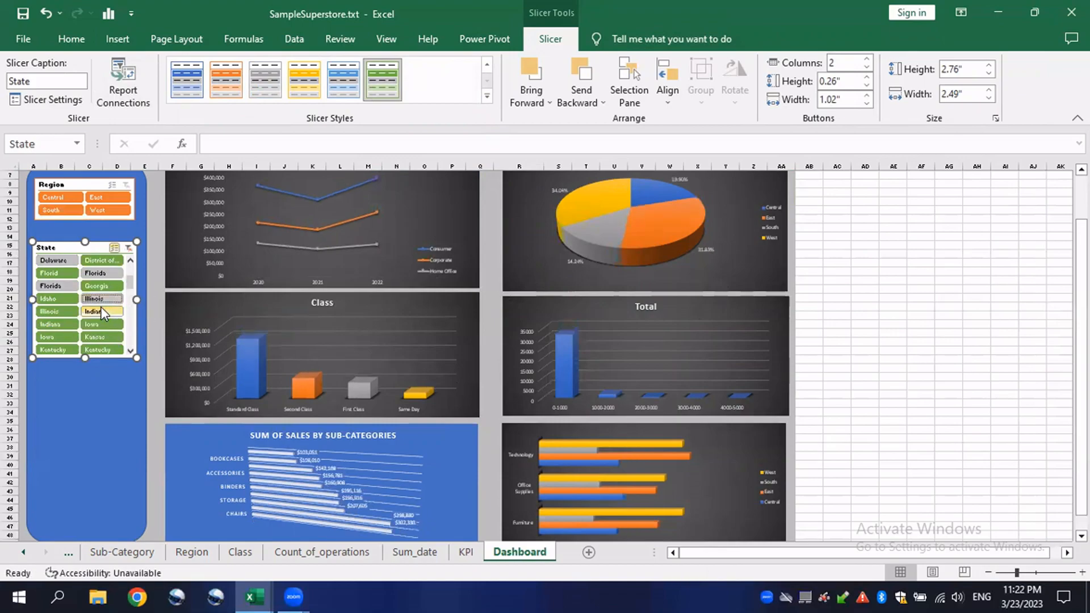
pyautogui.scroll(-1, 101, 311)
pyautogui.click(91, 391)
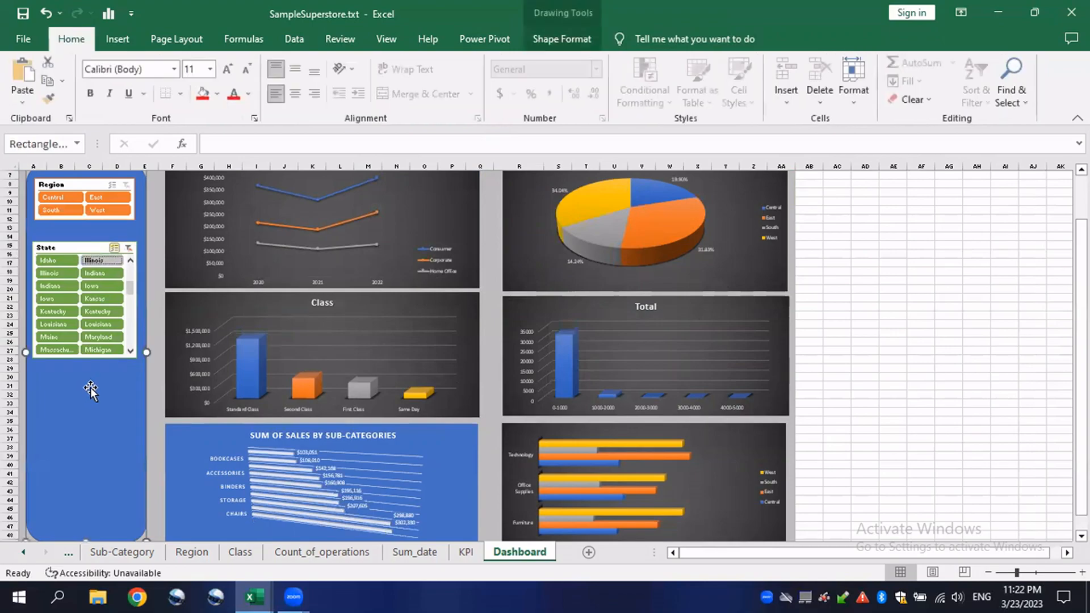
pyautogui.scroll(1, 91, 390)
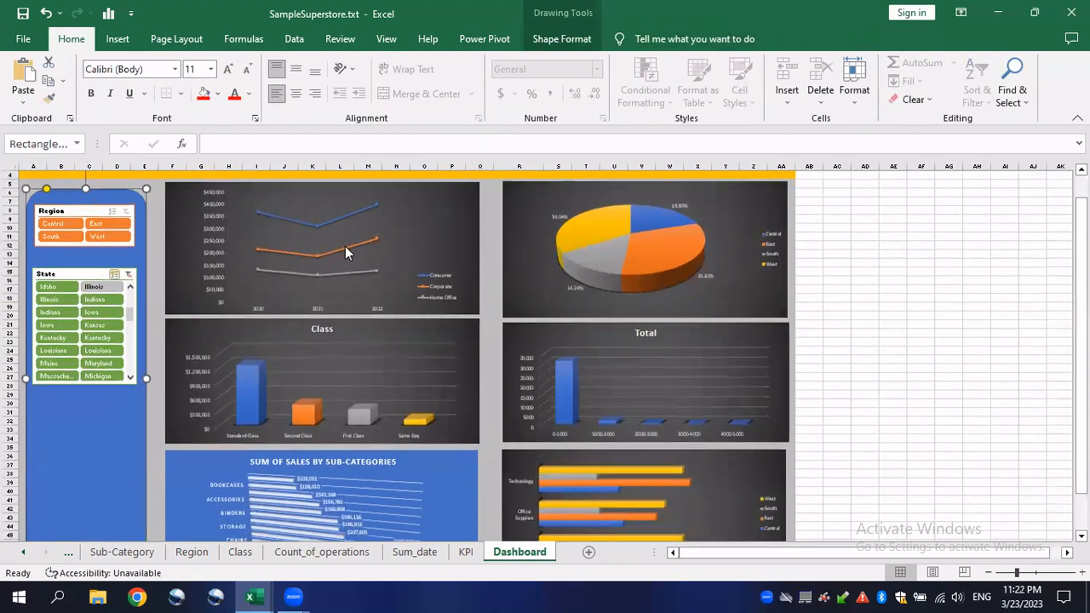
# Insert a slicer for the Date field from the line chart.
pyautogui.click(377, 237)
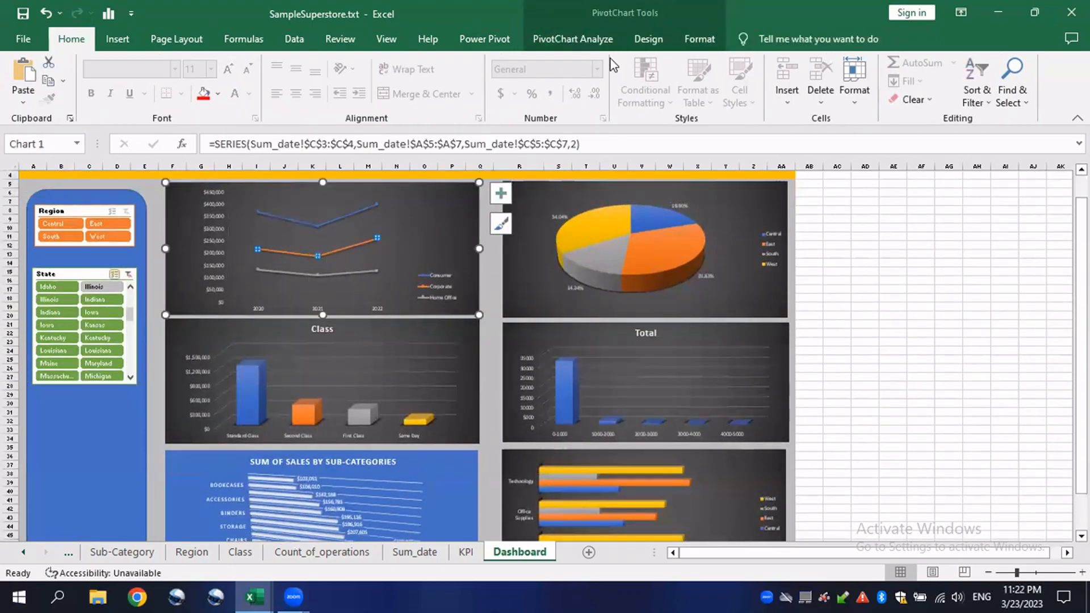
pyautogui.click(648, 43)
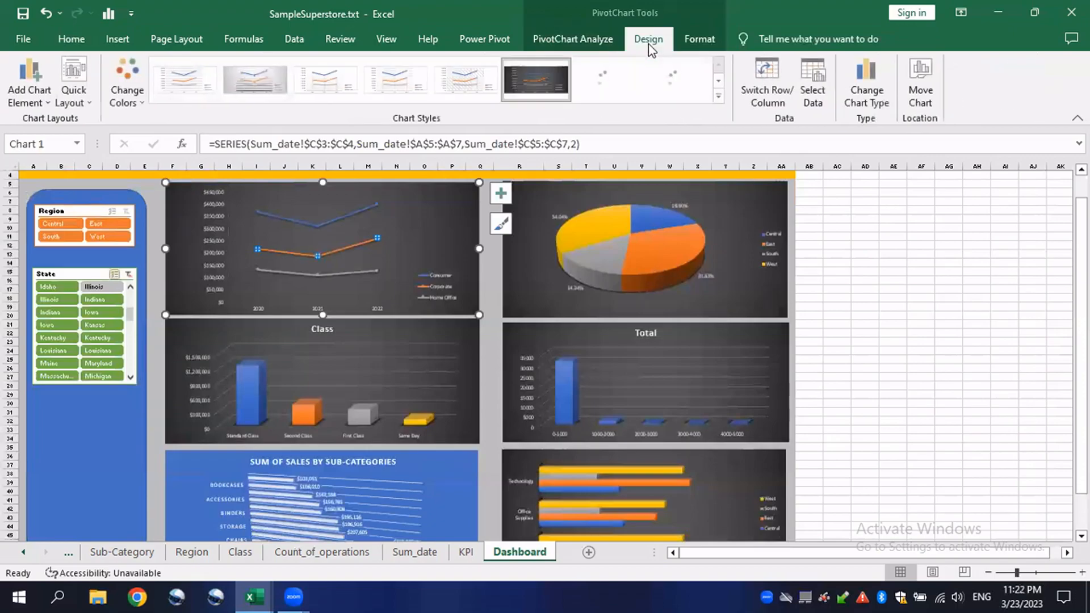
pyautogui.click(609, 45)
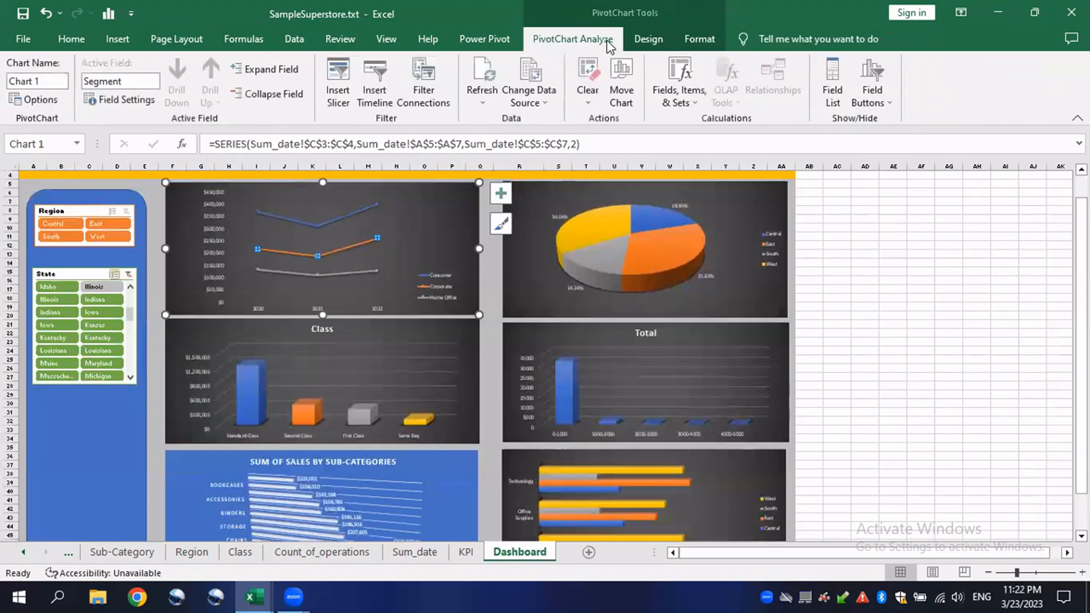
pyautogui.click(117, 38)
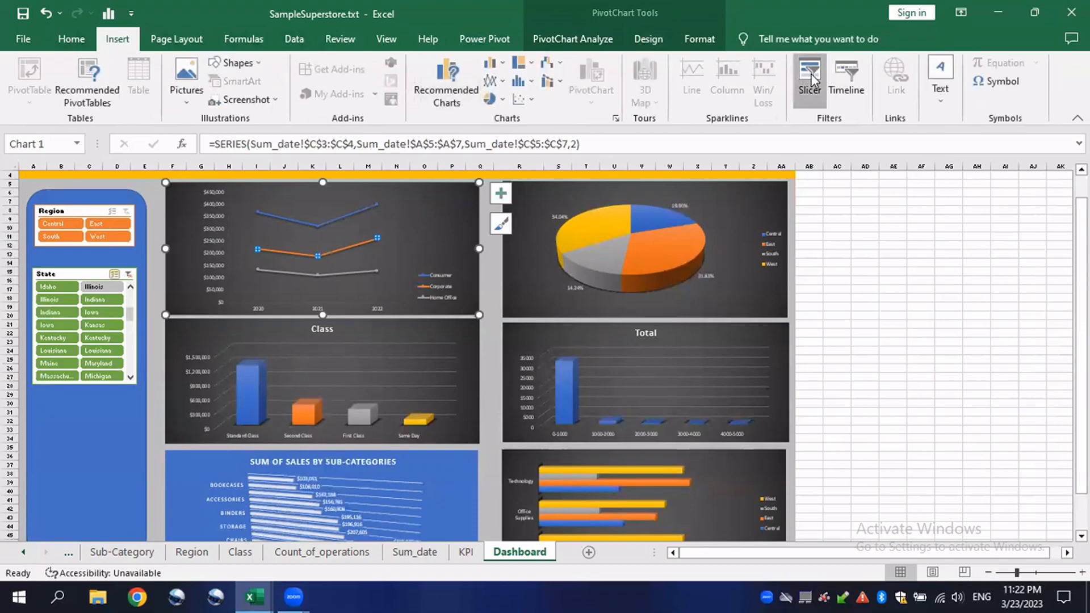
pyautogui.click(810, 74)
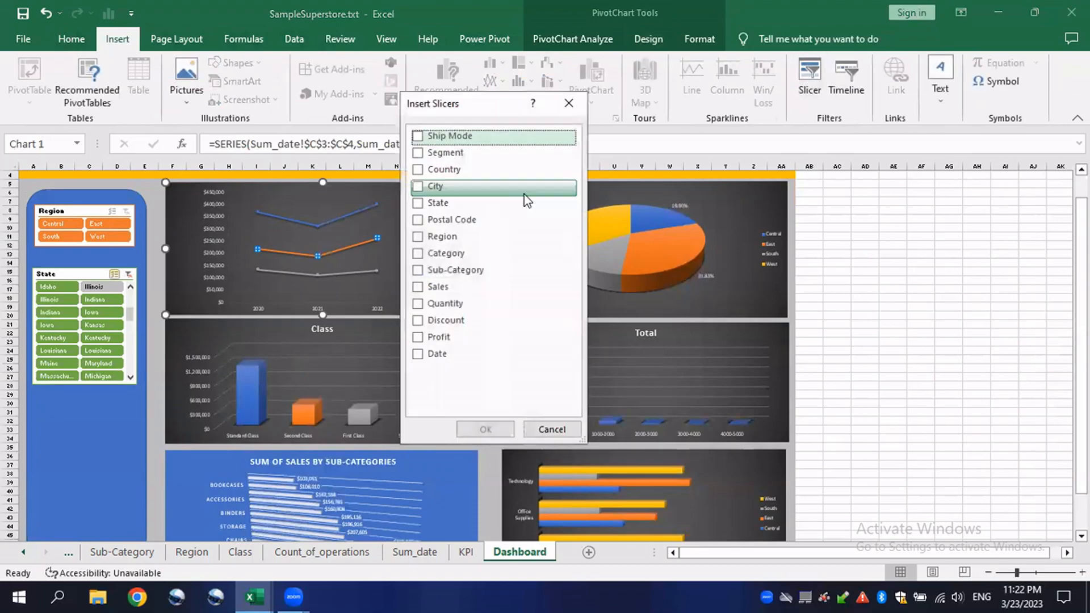
pyautogui.click(423, 355)
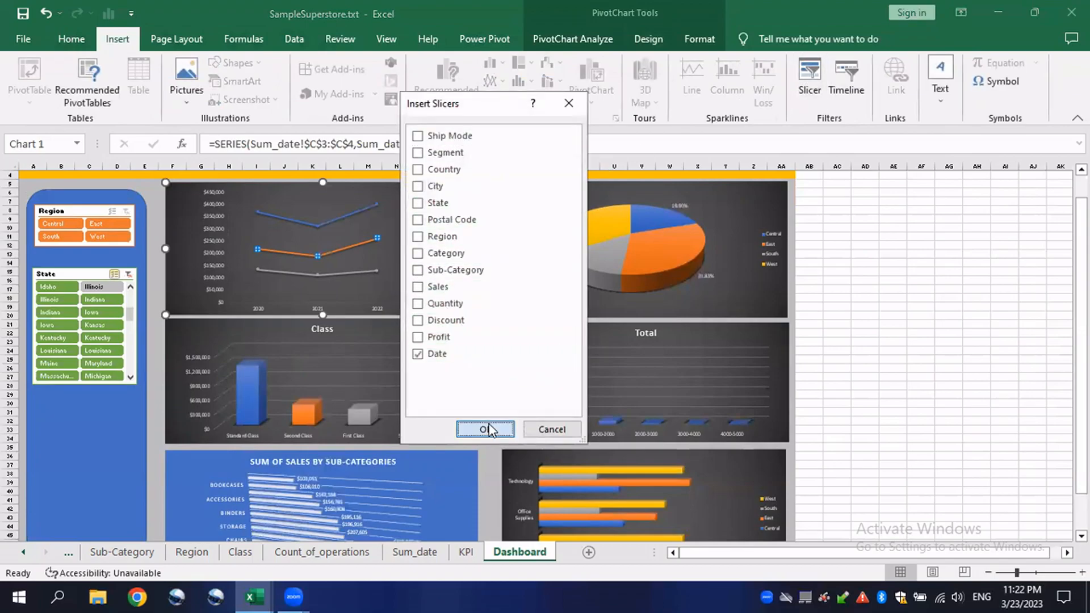
pyautogui.click(487, 428)
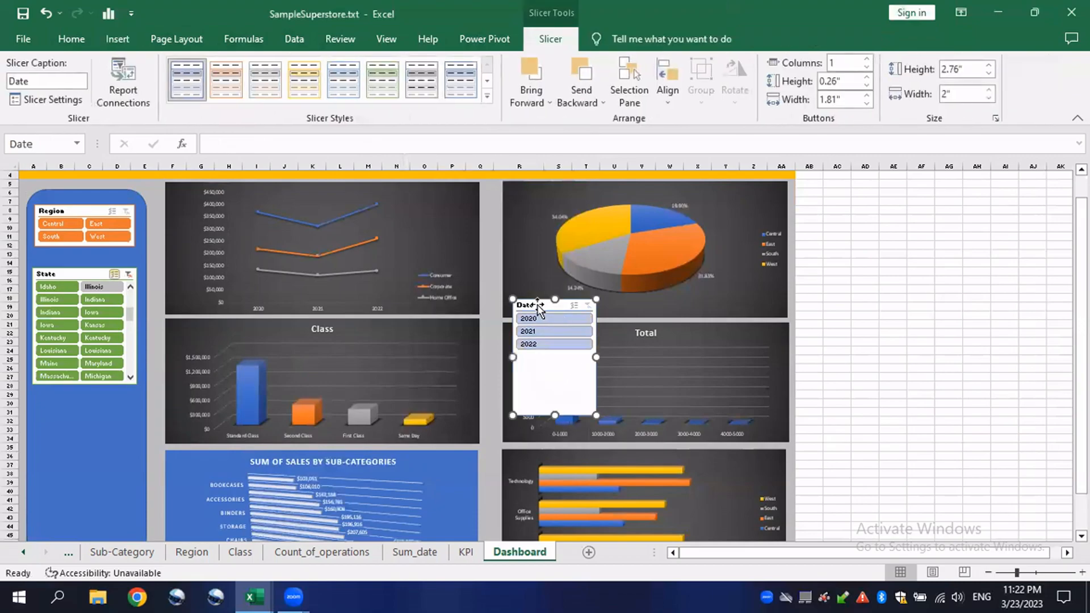
# Place the Date slicer on the blue panel below the State slicer and widen it to about 2.52".
pyautogui.moveTo(536, 306); pyautogui.dragTo(352, 333)
pyautogui.moveTo(258, 345); pyautogui.dragTo(52, 397)
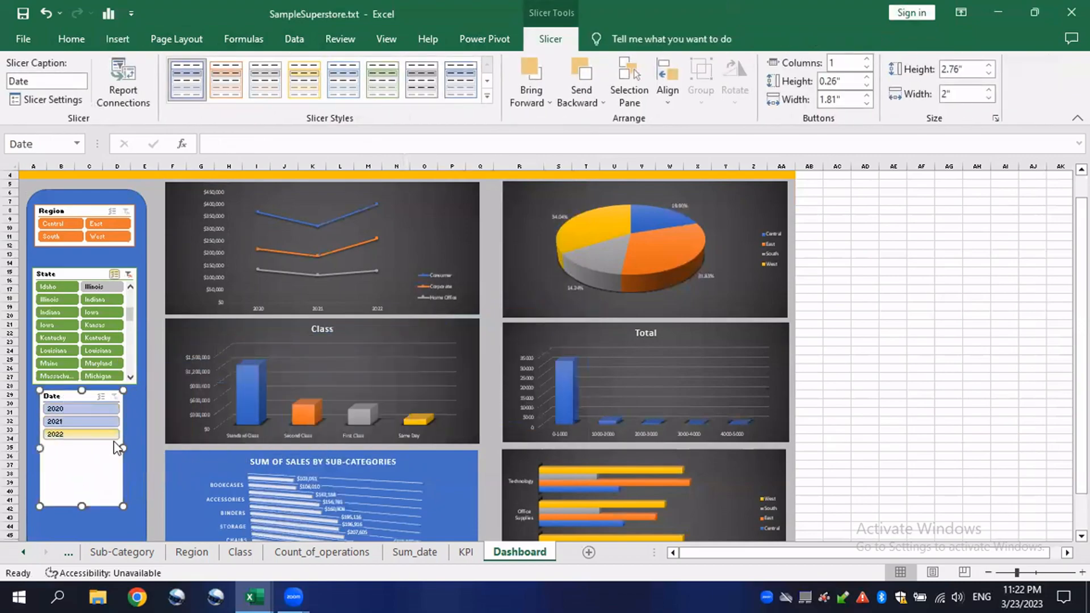
pyautogui.moveTo(126, 448); pyautogui.dragTo(139, 448)
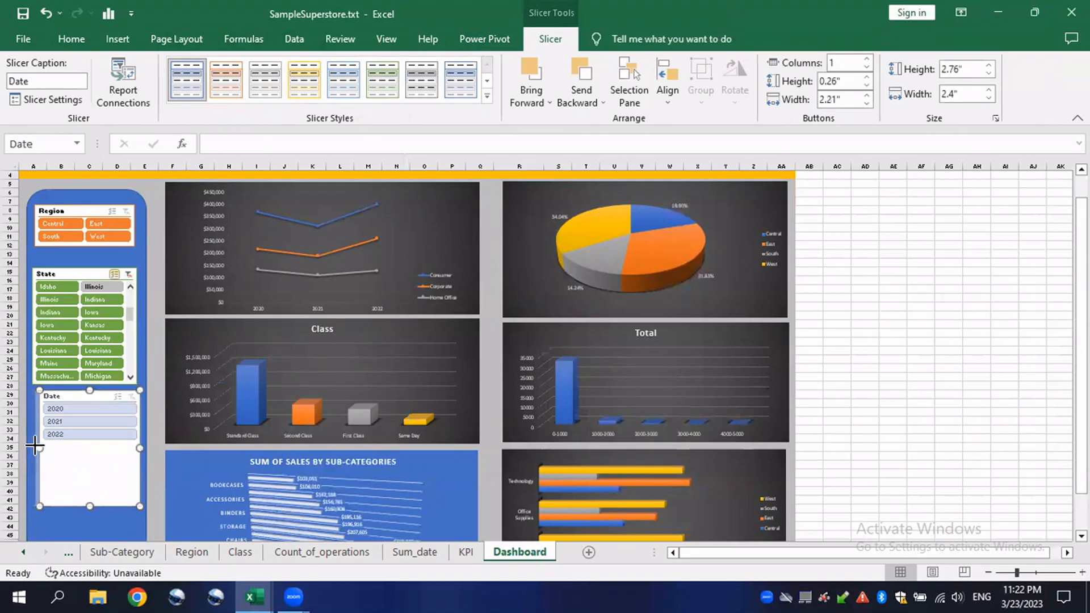
pyautogui.moveTo(33, 447); pyautogui.dragTo(28, 446)
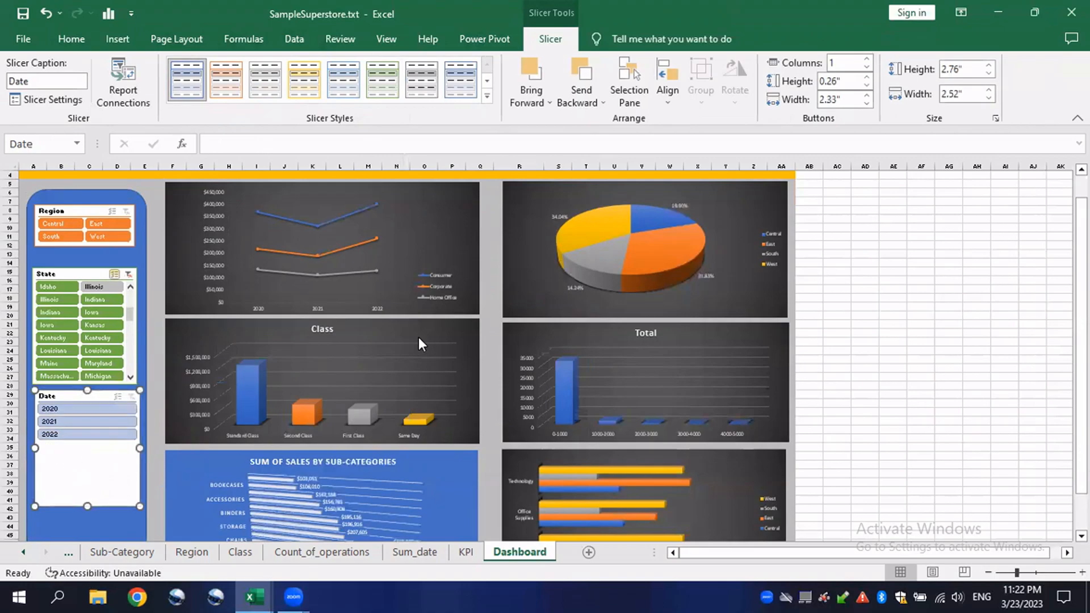
# Arrange the Date slicer's buttons in three columns and shorten the slicer to about 0.8".
pyautogui.click(866, 59)
pyautogui.click(866, 59)
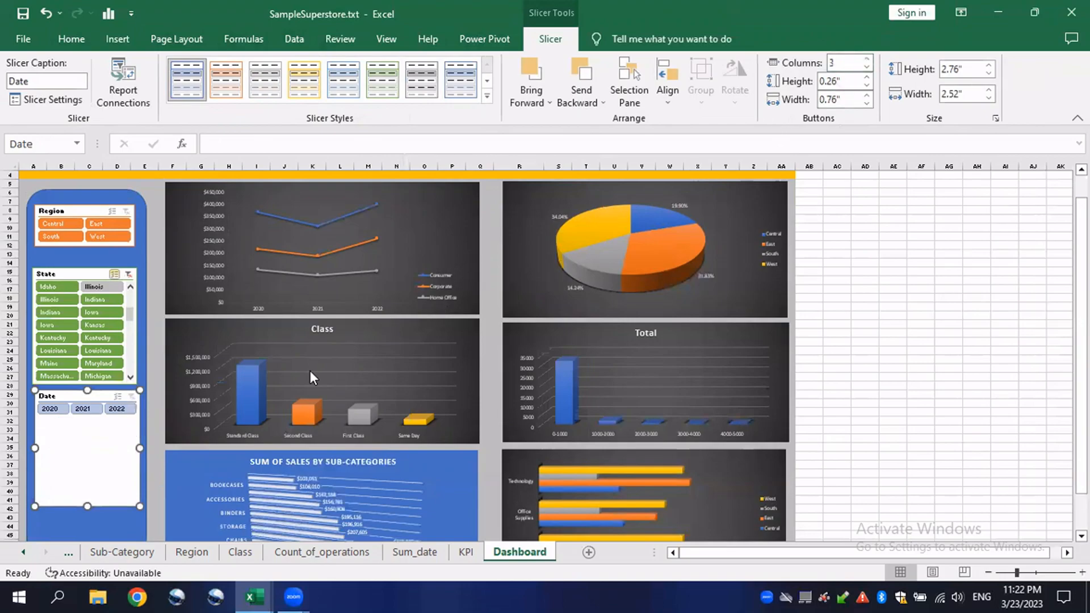
pyautogui.moveTo(87, 506); pyautogui.dragTo(92, 425)
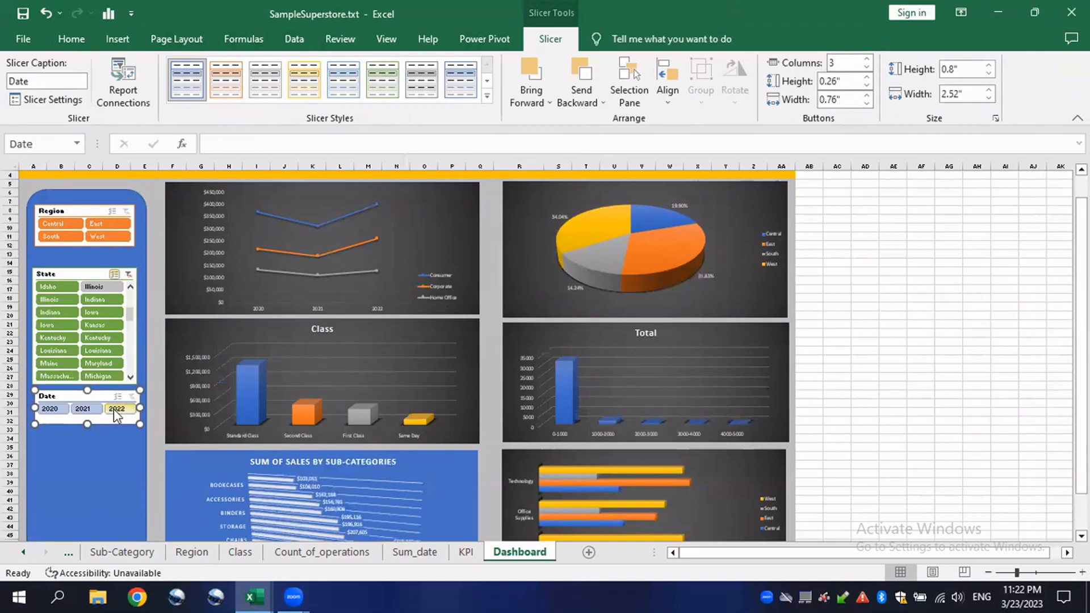
# Apply the light yellow slicer style to the Date slicer and position it just below the State slicer, aligned with its edges.
pyautogui.moveTo(100, 406); pyautogui.dragTo(99, 423)
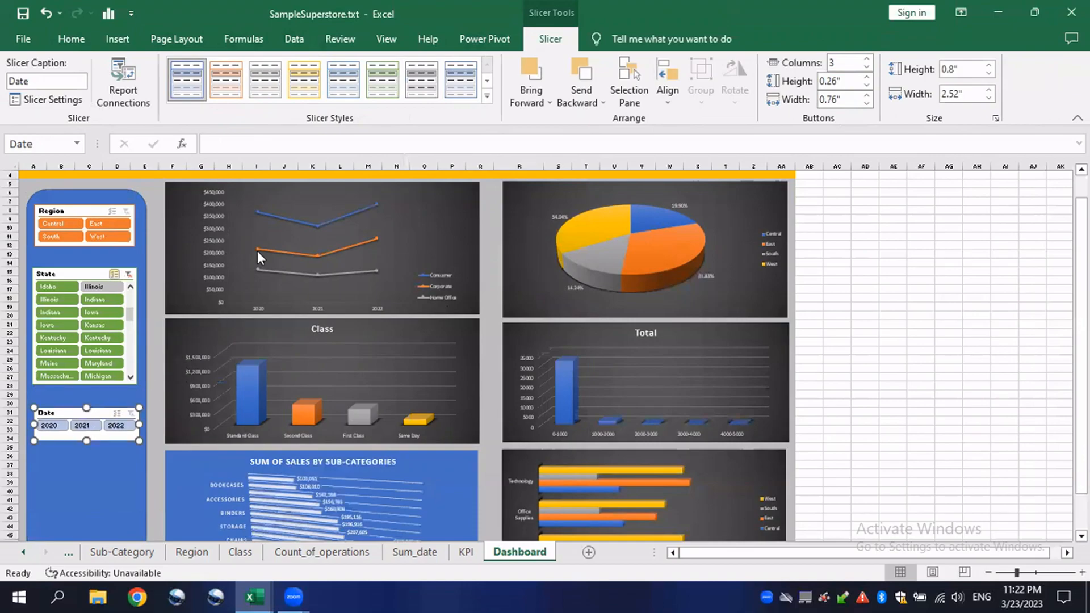
pyautogui.click(280, 84)
pyautogui.click(305, 84)
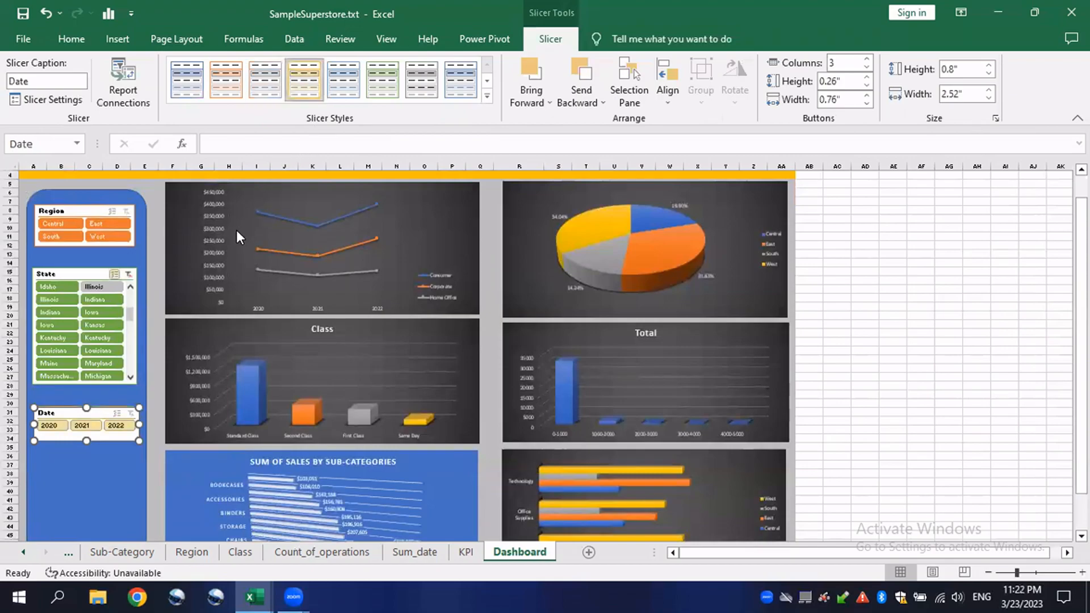
pyautogui.moveTo(70, 416); pyautogui.dragTo(69, 399)
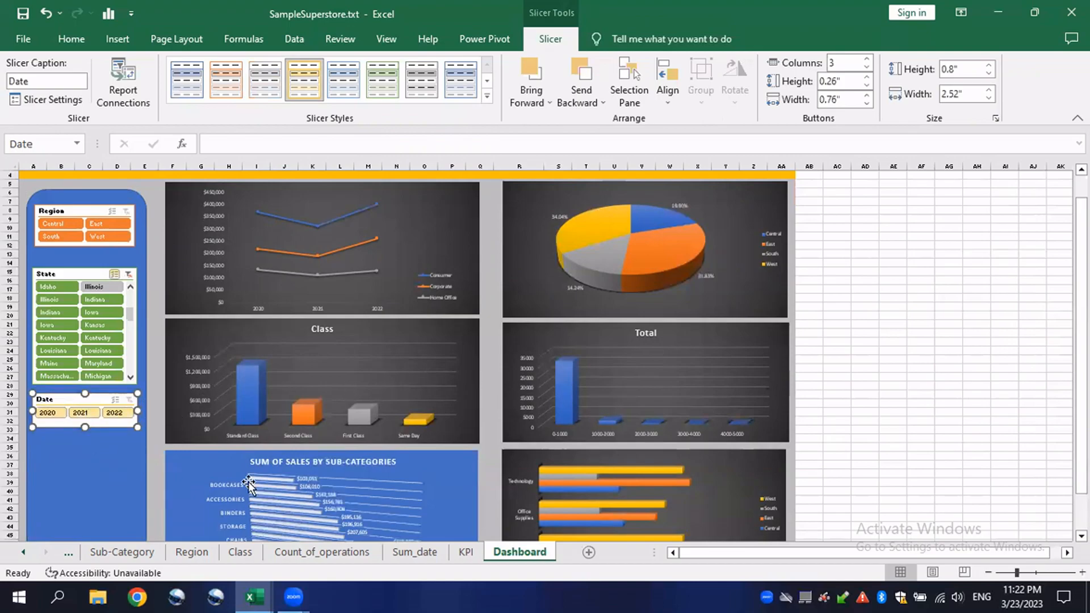
pyautogui.moveTo(1080, 261); pyautogui.dragTo(1080, 298)
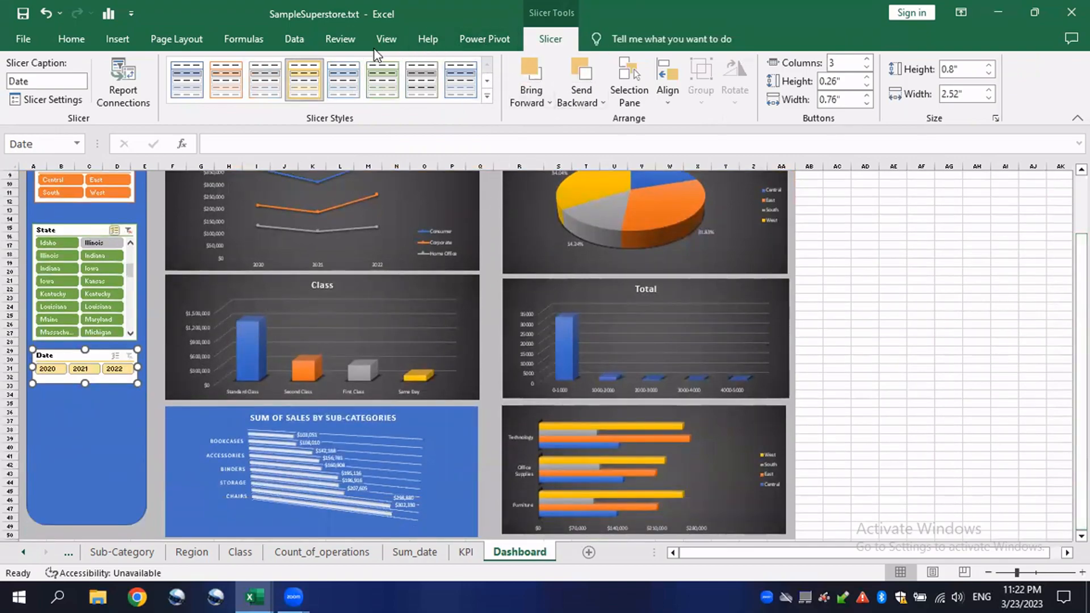
pyautogui.click(115, 37)
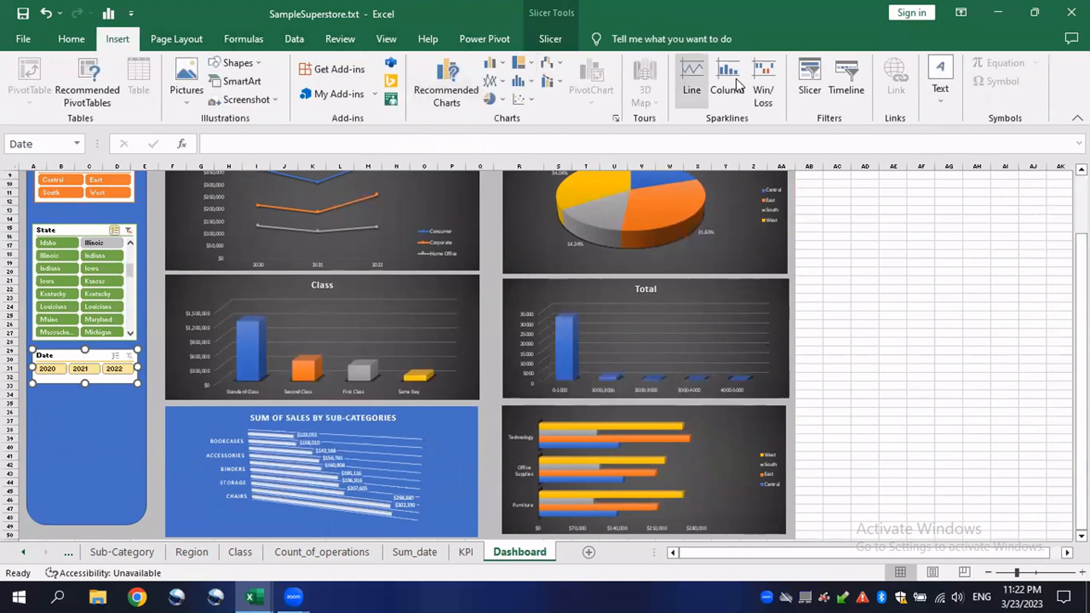
pyautogui.click(808, 79)
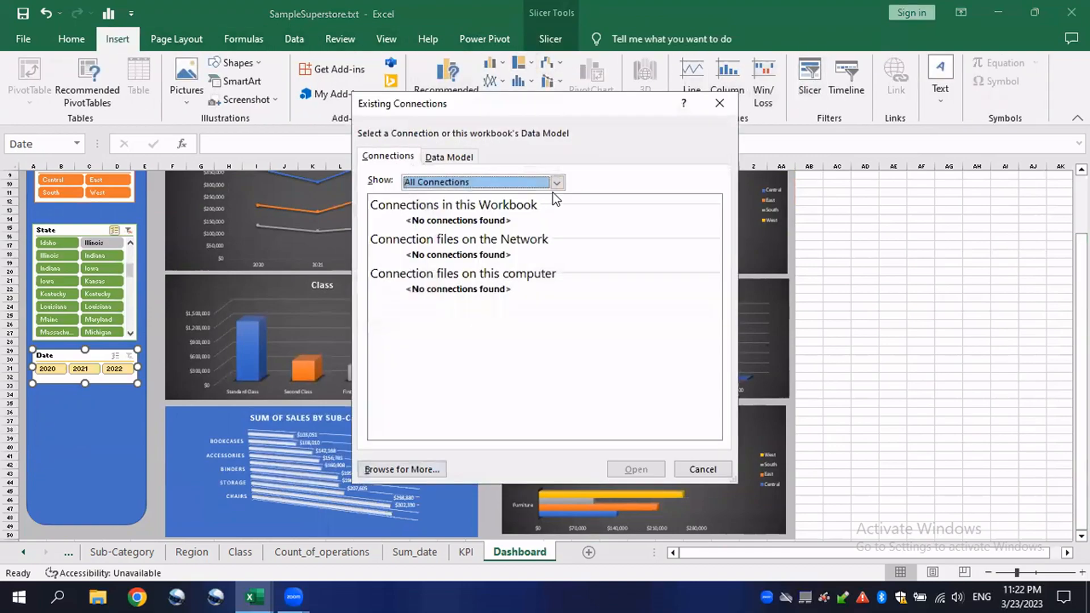
pyautogui.click(555, 183)
pyautogui.click(499, 191)
pyautogui.click(722, 103)
# Insert a Ship Mode slicer from the line chart and place it on the blue panel below the Date slicer.
pyautogui.click(389, 223)
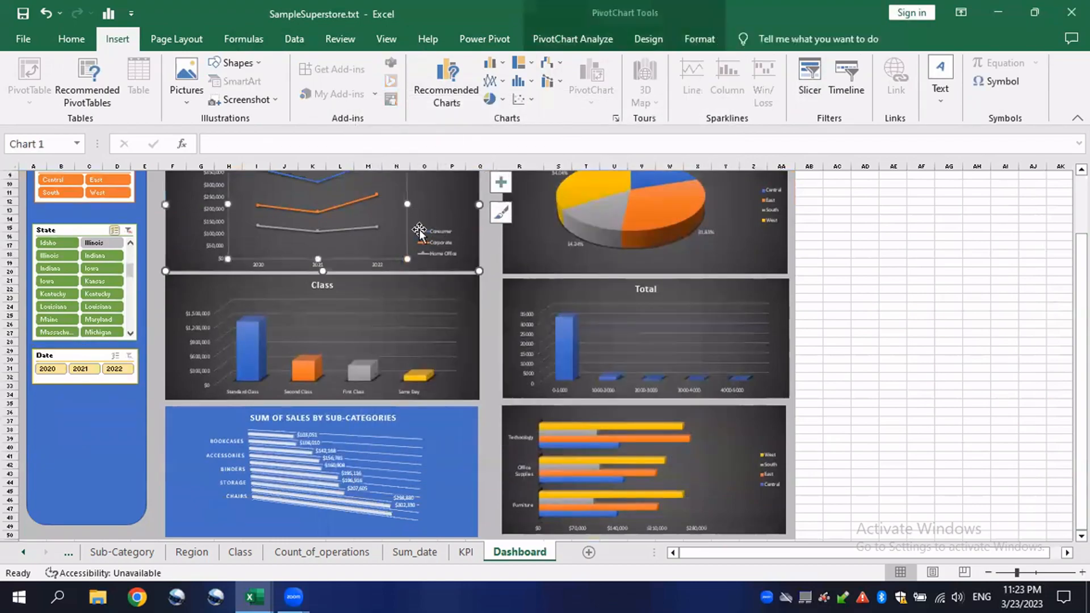
pyautogui.scroll(2, 392, 292)
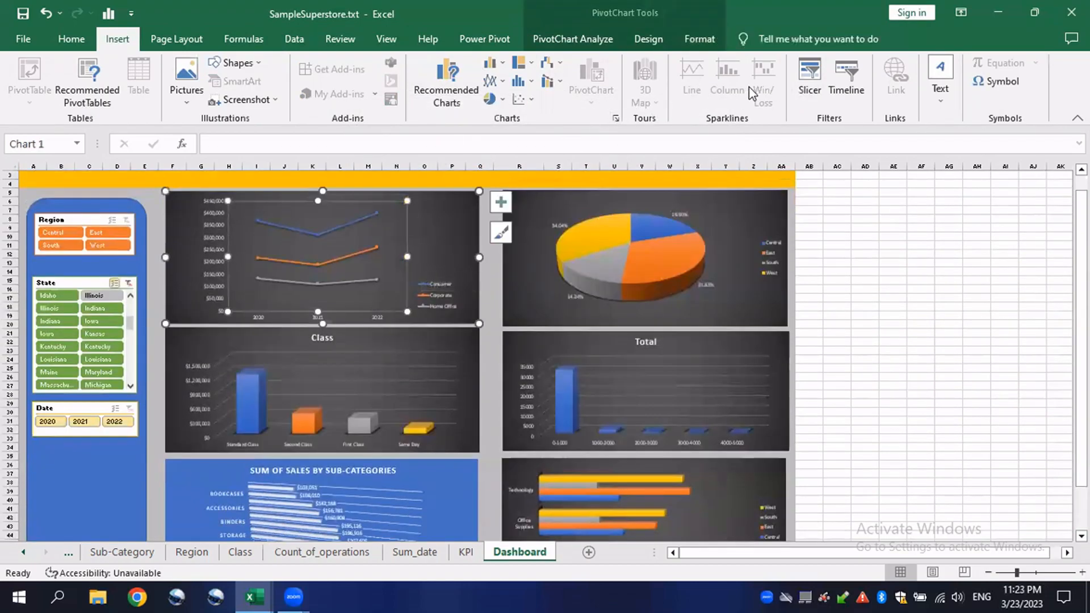
pyautogui.click(810, 80)
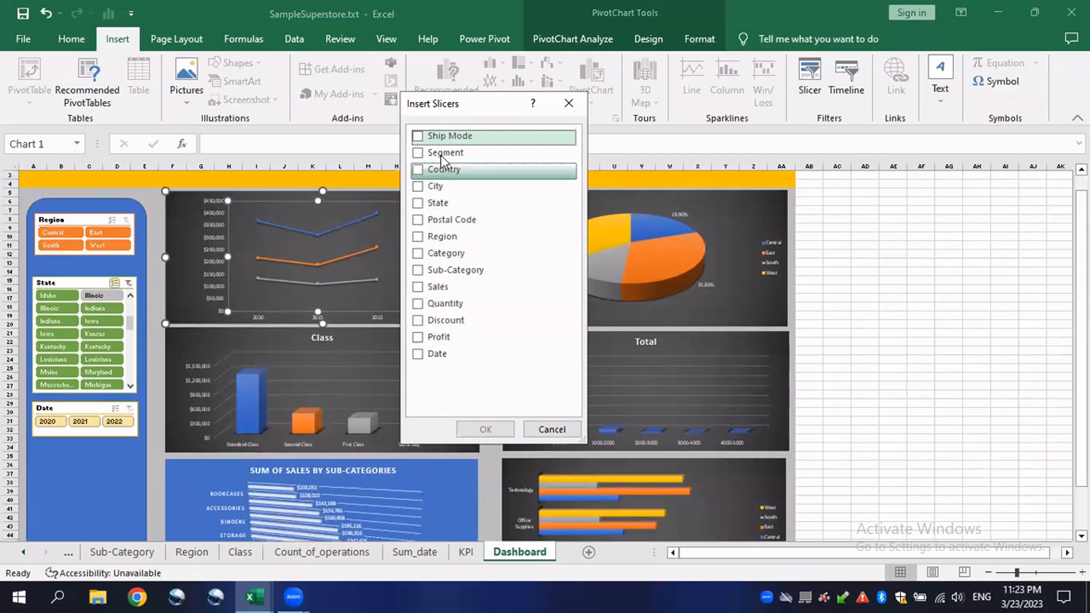
pyautogui.click(427, 138)
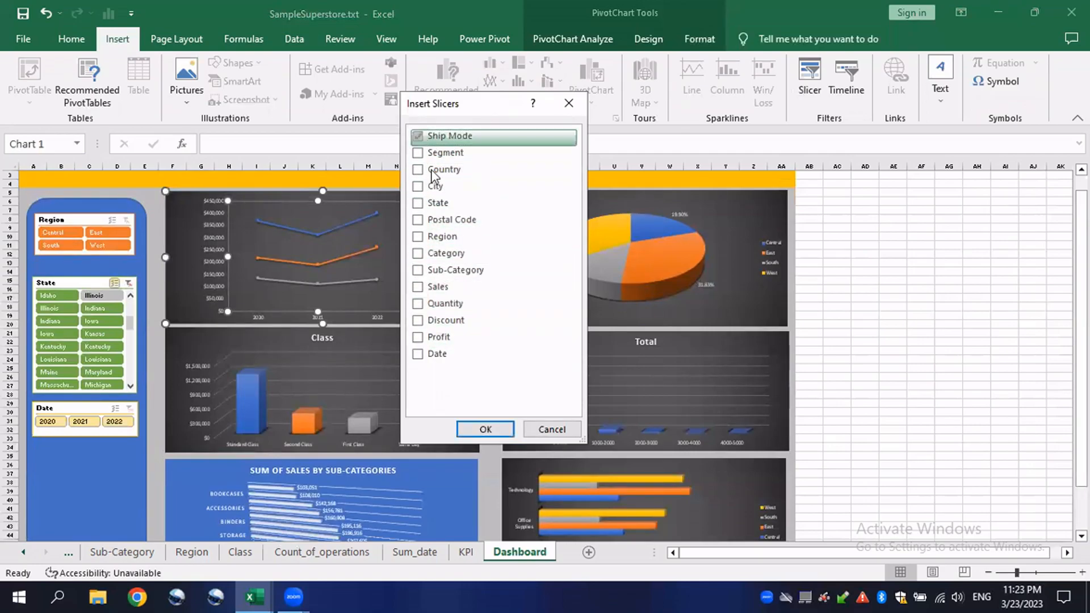
pyautogui.click(485, 429)
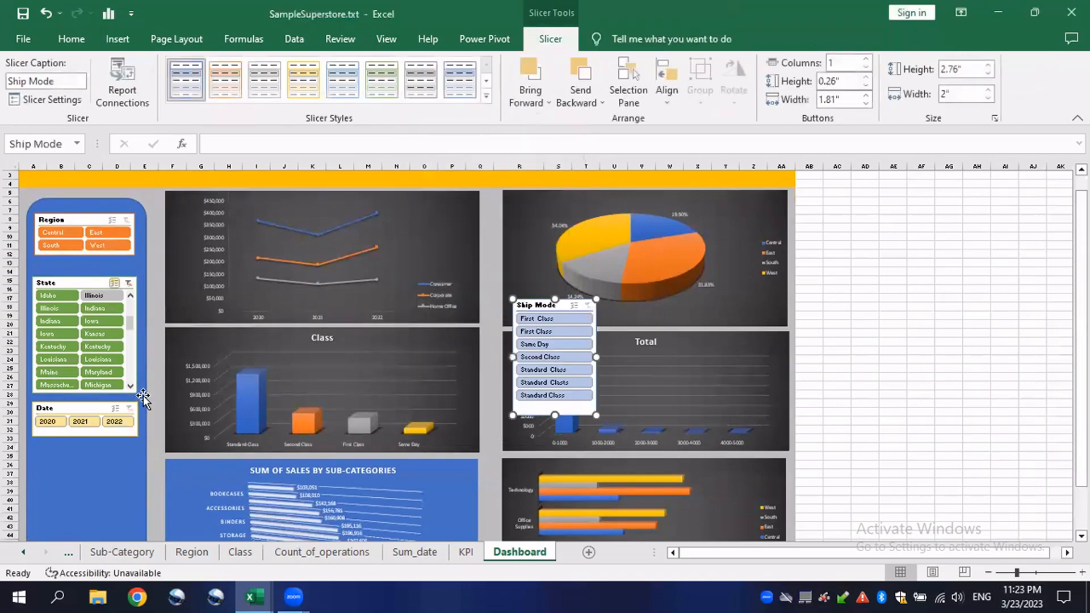
pyautogui.moveTo(541, 305); pyautogui.dragTo(92, 447)
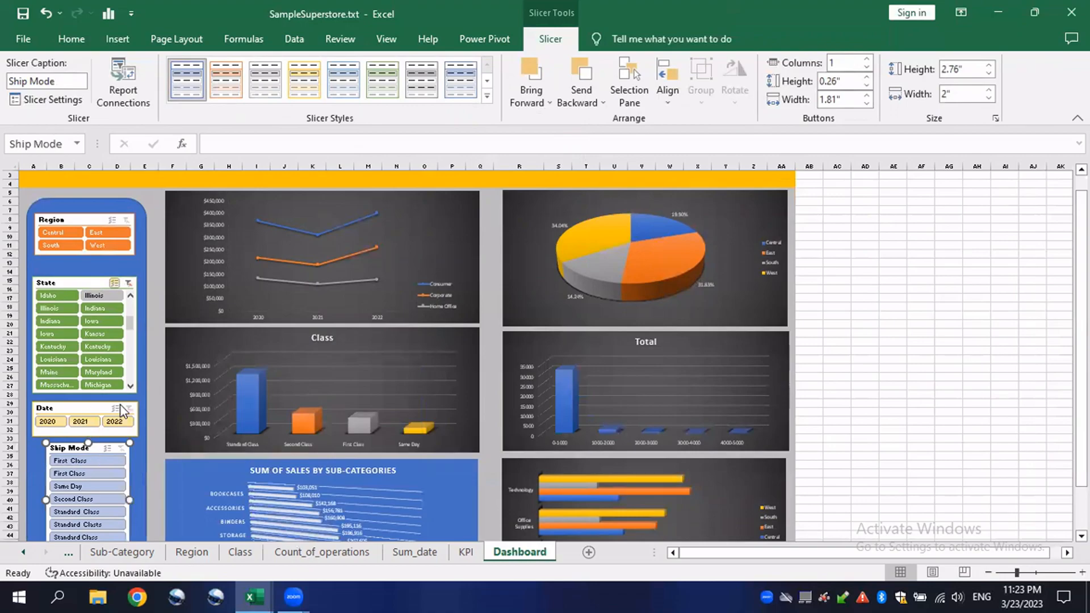
# Connect the Date slicer to the pivot tables on the Category, Class, Count_of_operations, KPI, Region and Sub-Category sheets as well.
pyautogui.click(96, 406)
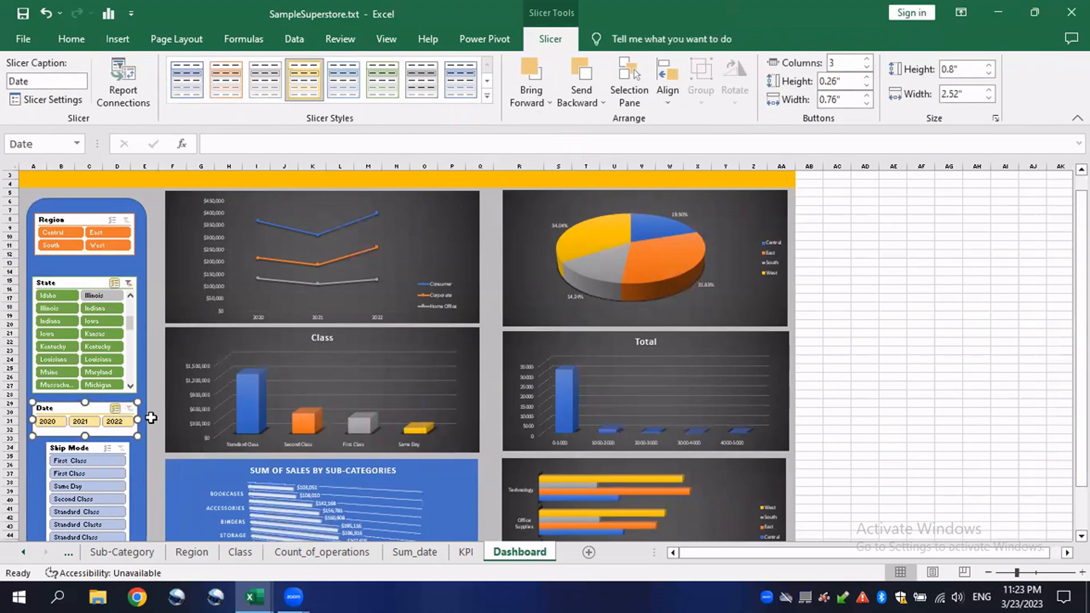
pyautogui.click(124, 77)
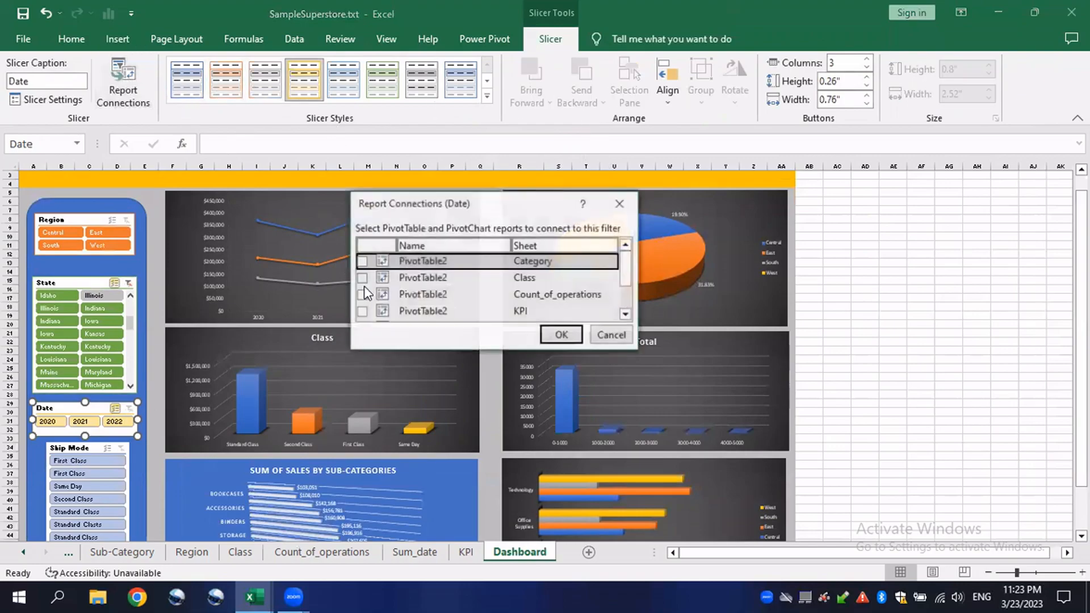
pyautogui.click(362, 262)
pyautogui.click(363, 278)
pyautogui.click(363, 294)
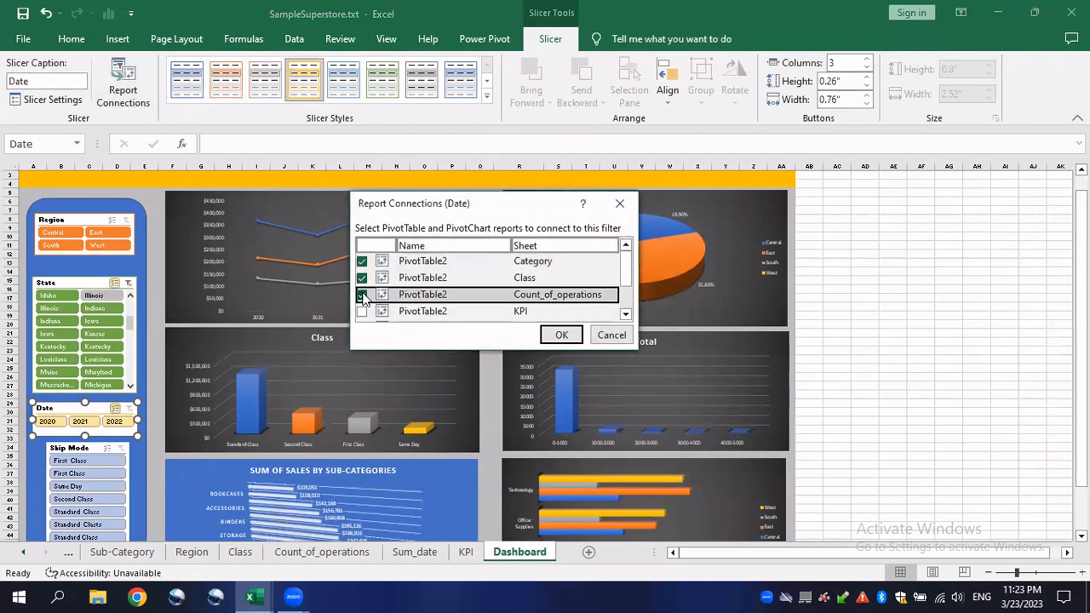
pyautogui.scroll(-2, 363, 294)
pyautogui.click(363, 280)
pyautogui.click(362, 262)
pyautogui.click(362, 296)
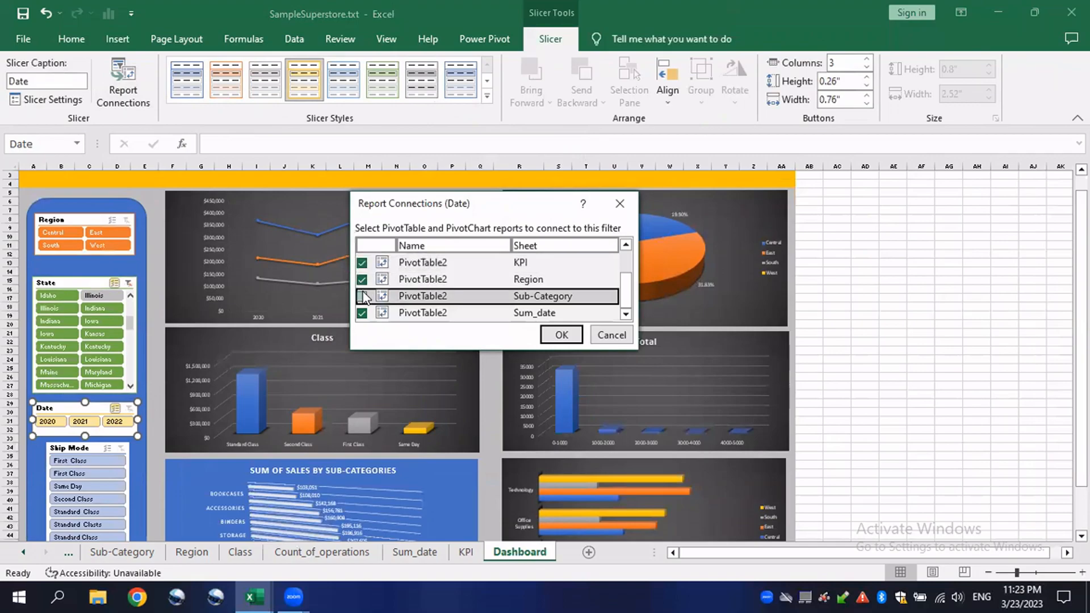
pyautogui.click(559, 335)
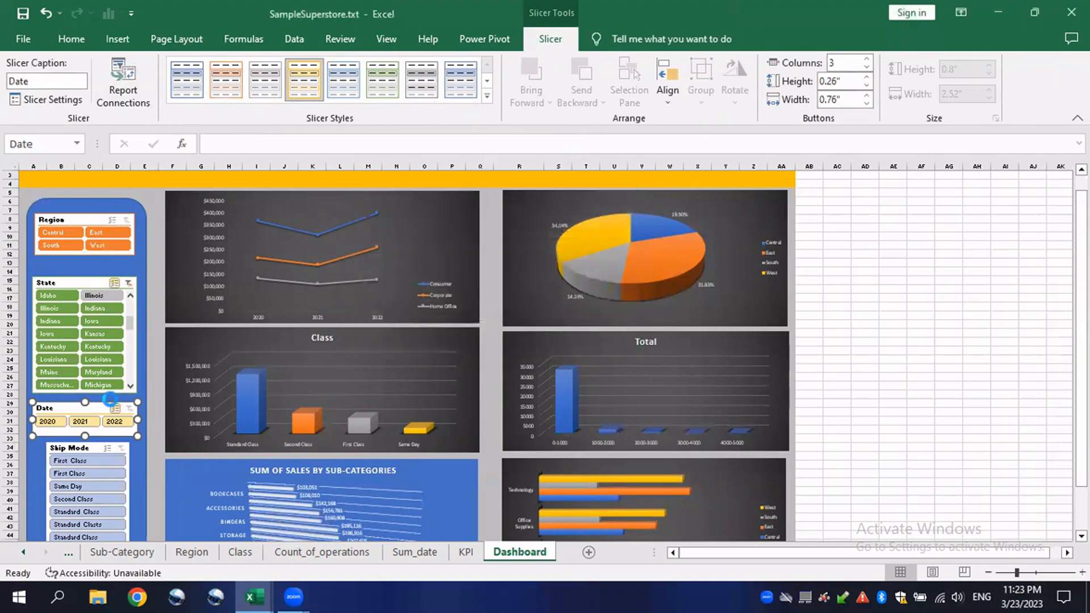
# Widen the Ship Mode slicer to about 2.48" with its buttons in one column, and apply the light gray slicer style.
pyautogui.scroll(-1, 97, 407)
pyautogui.click(97, 421)
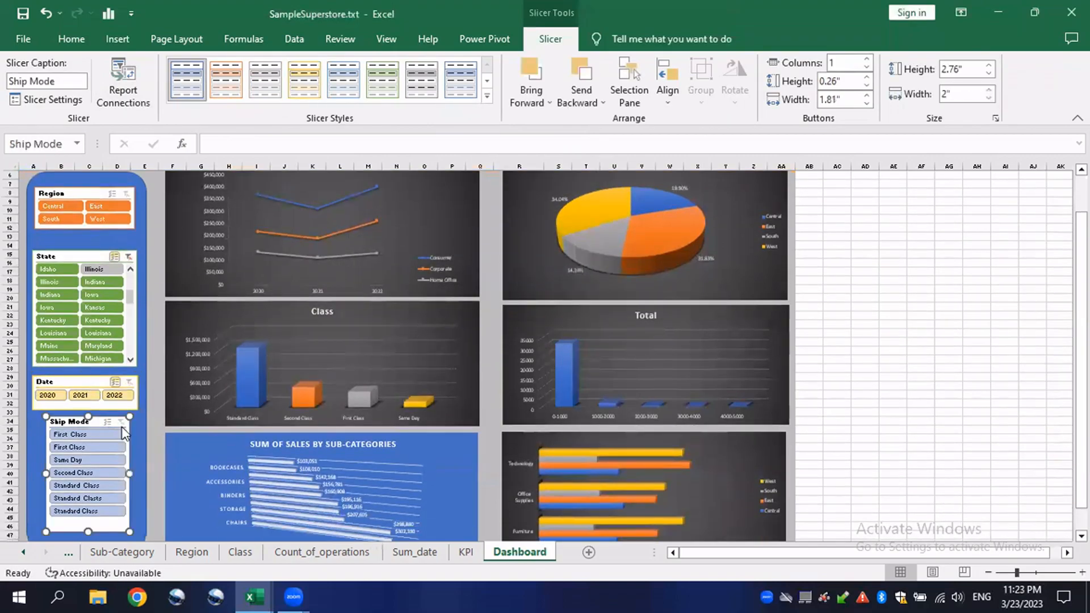
pyautogui.click(866, 59)
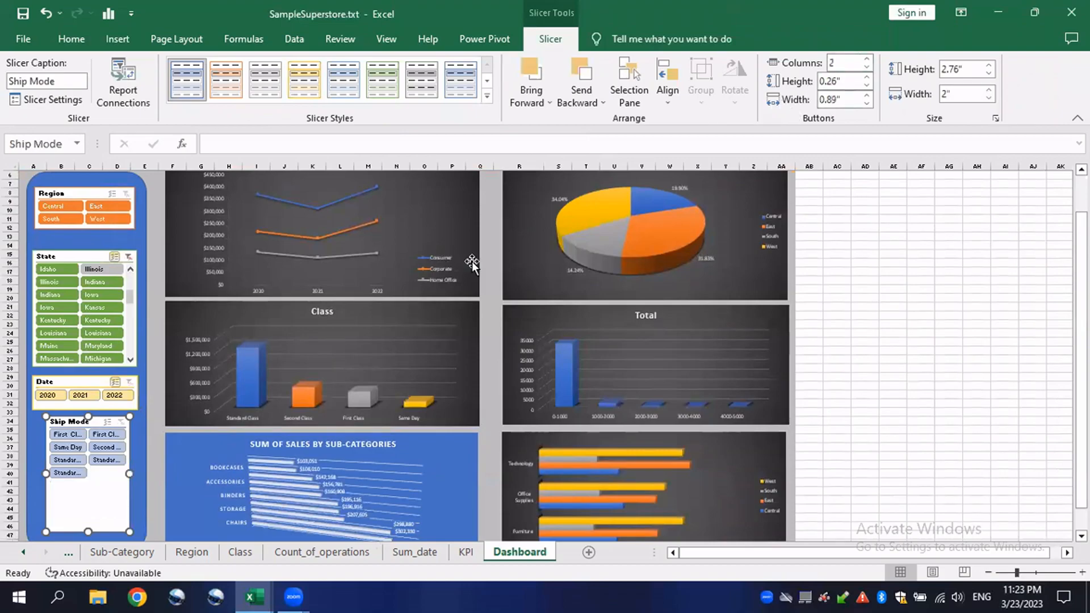
pyautogui.moveTo(39, 472); pyautogui.dragTo(36, 473)
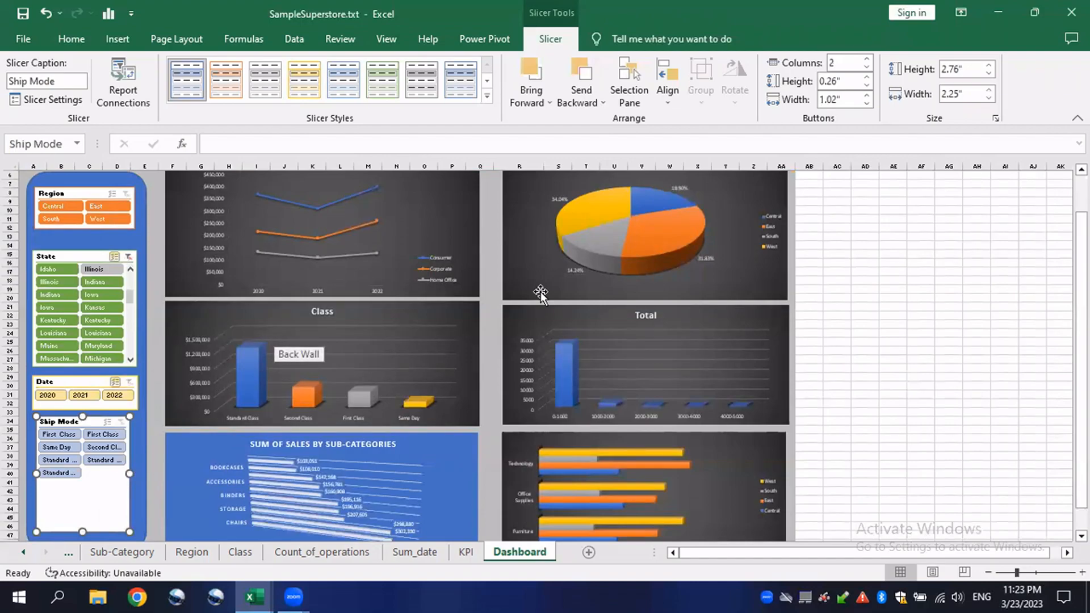
pyautogui.click(867, 66)
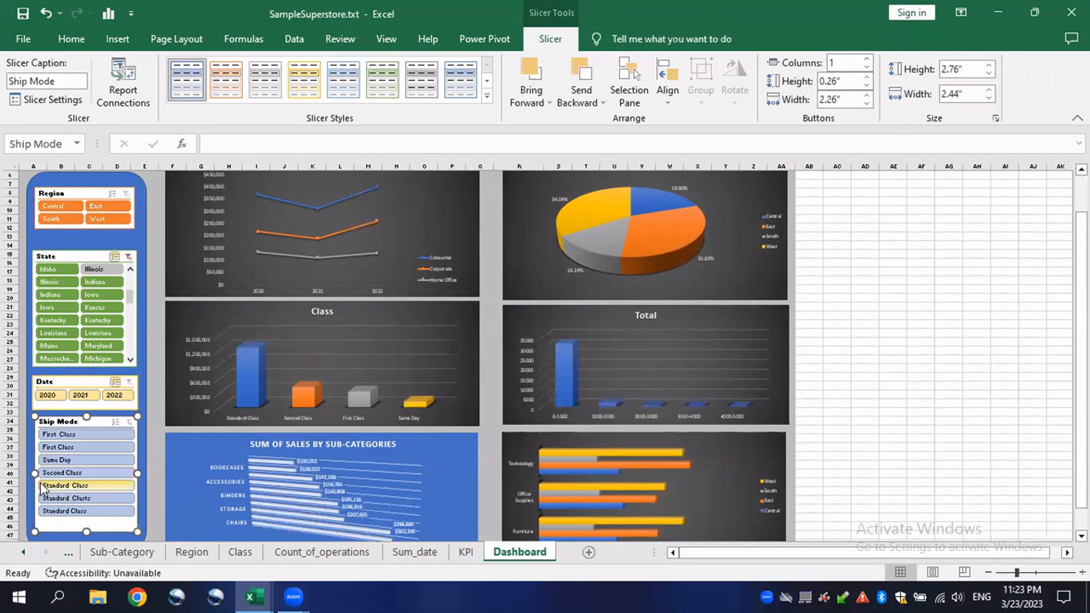
pyautogui.moveTo(34, 474); pyautogui.dragTo(32, 474)
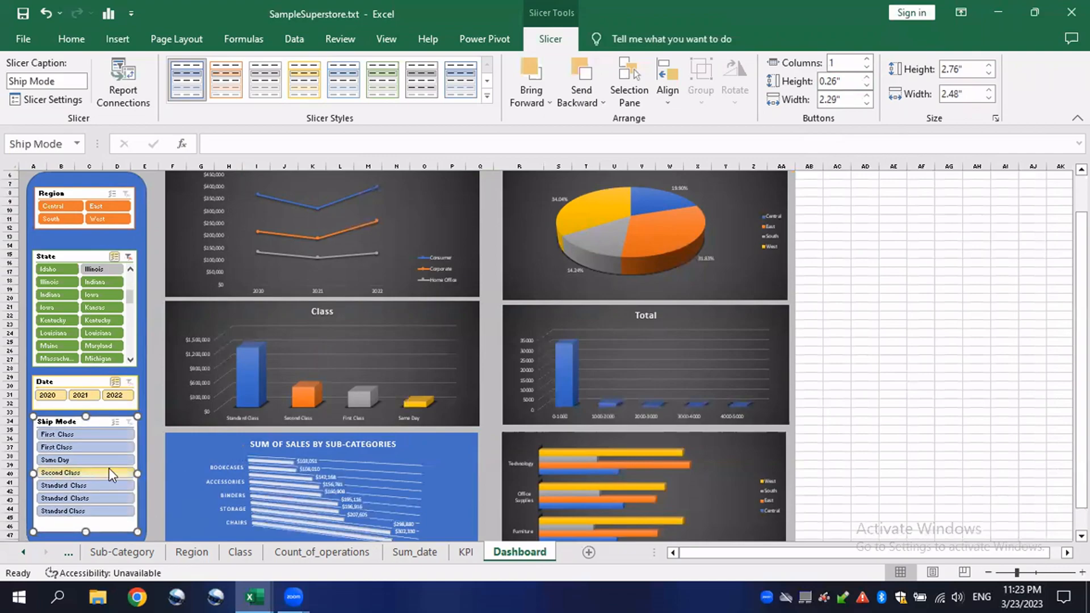
pyautogui.click(421, 79)
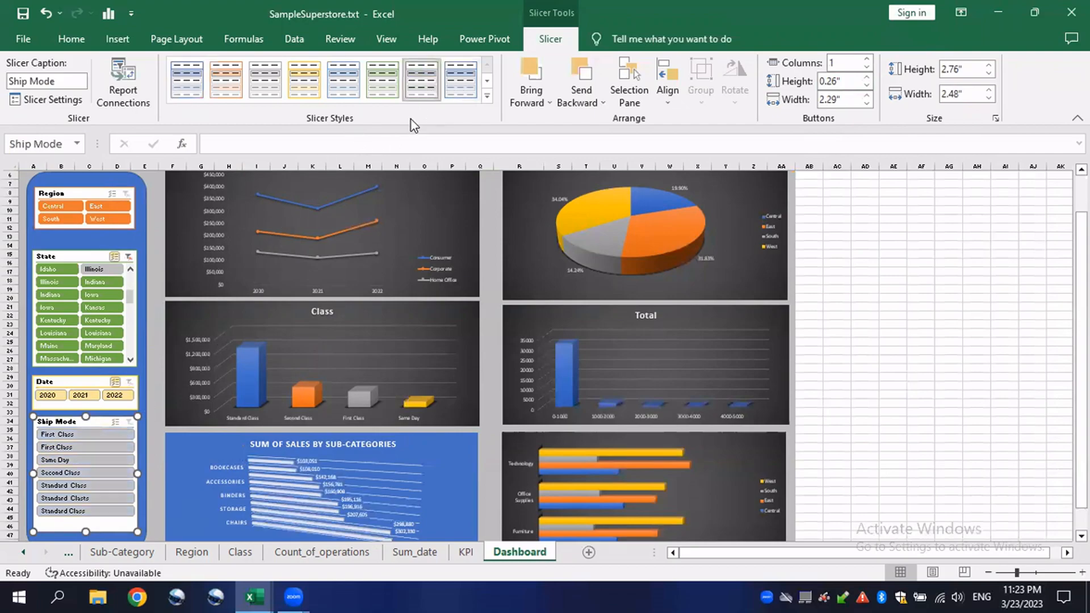
pyautogui.rightClick(97, 421)
pyautogui.click(87, 420)
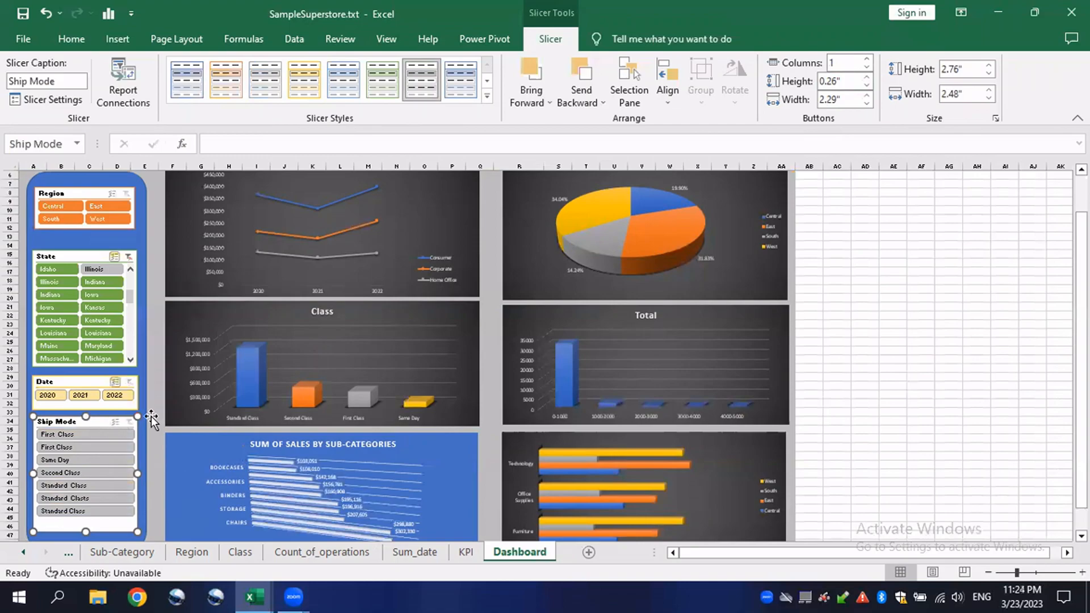
# Connect the Ship Mode slicer to the pivot tables on the Category, Class, Count_of_operations, KPI, Region and Sub-Category sheets as well.
pyautogui.click(136, 91)
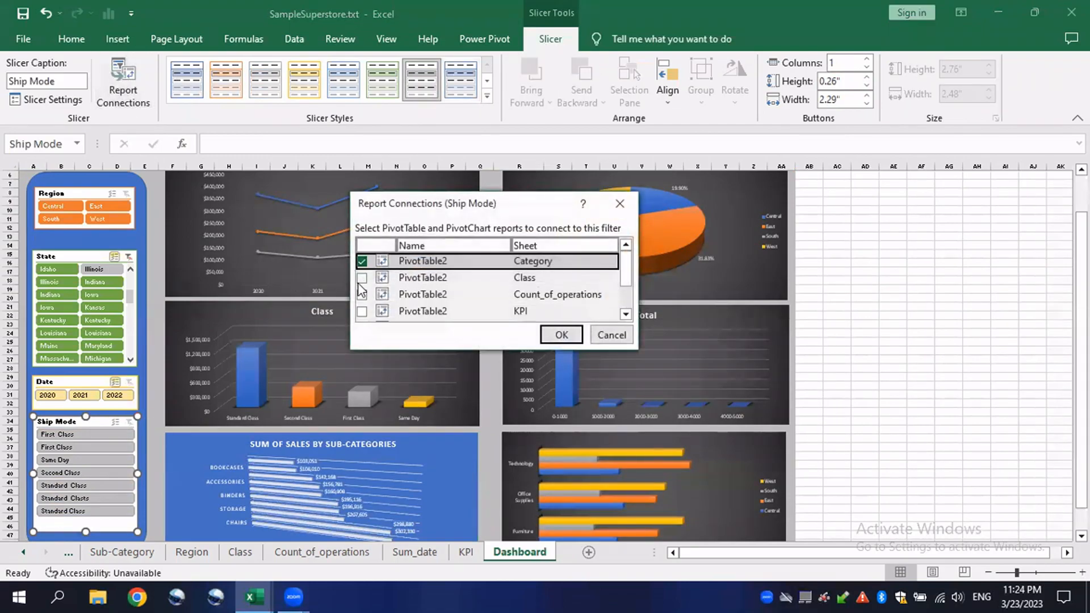
pyautogui.click(361, 277)
pyautogui.click(361, 294)
pyautogui.click(362, 311)
pyautogui.scroll(-1, 363, 295)
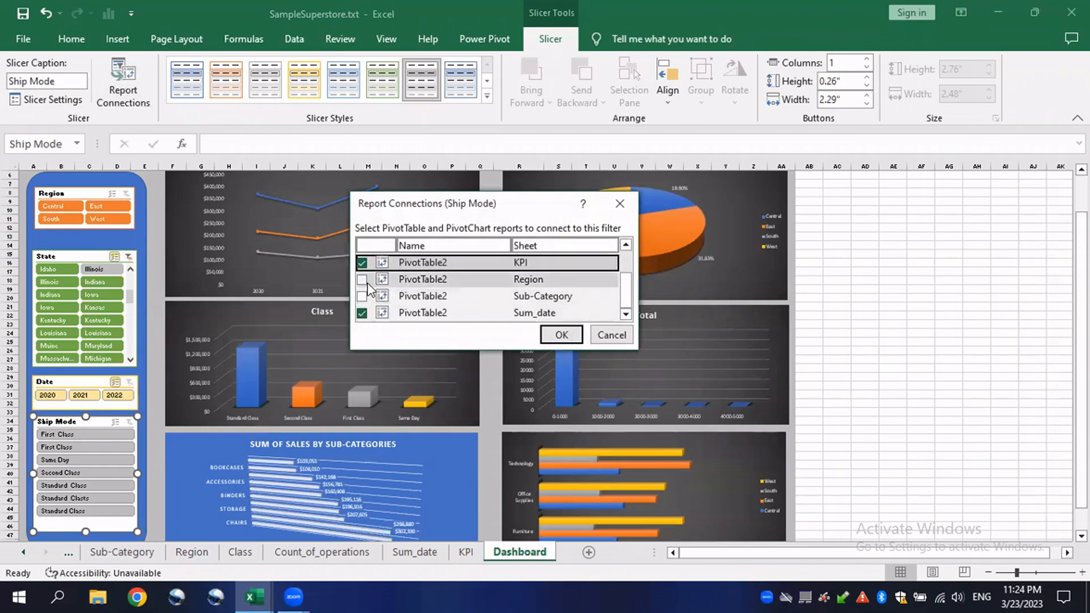
pyautogui.click(361, 279)
pyautogui.click(362, 296)
pyautogui.click(561, 335)
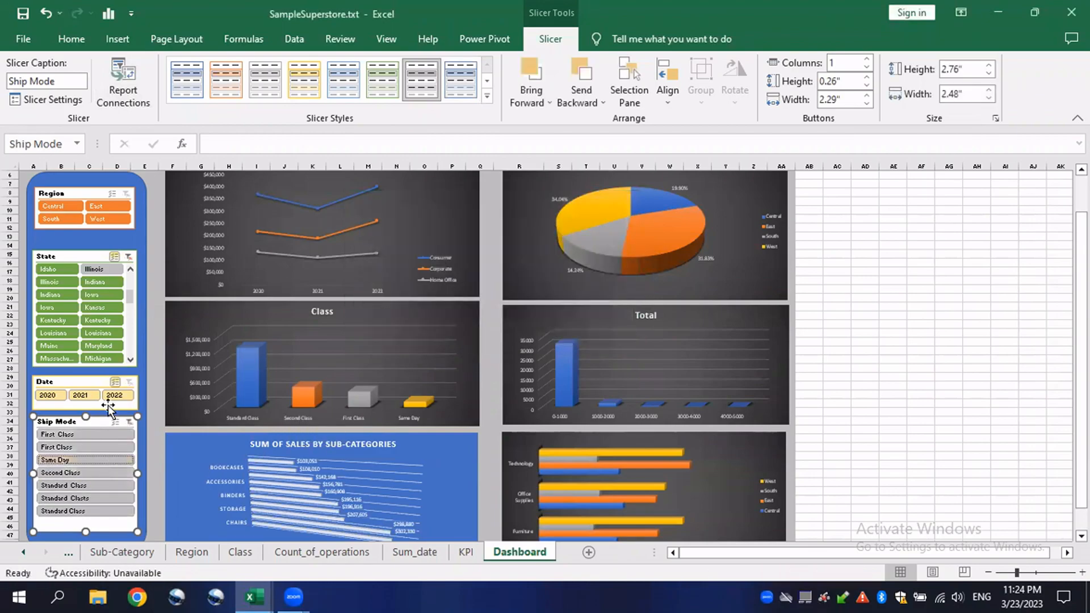
# Try the Same Day and year filters on the dashboard, clear them, and exclude Maryland in the State slicer.
pyautogui.click(92, 394)
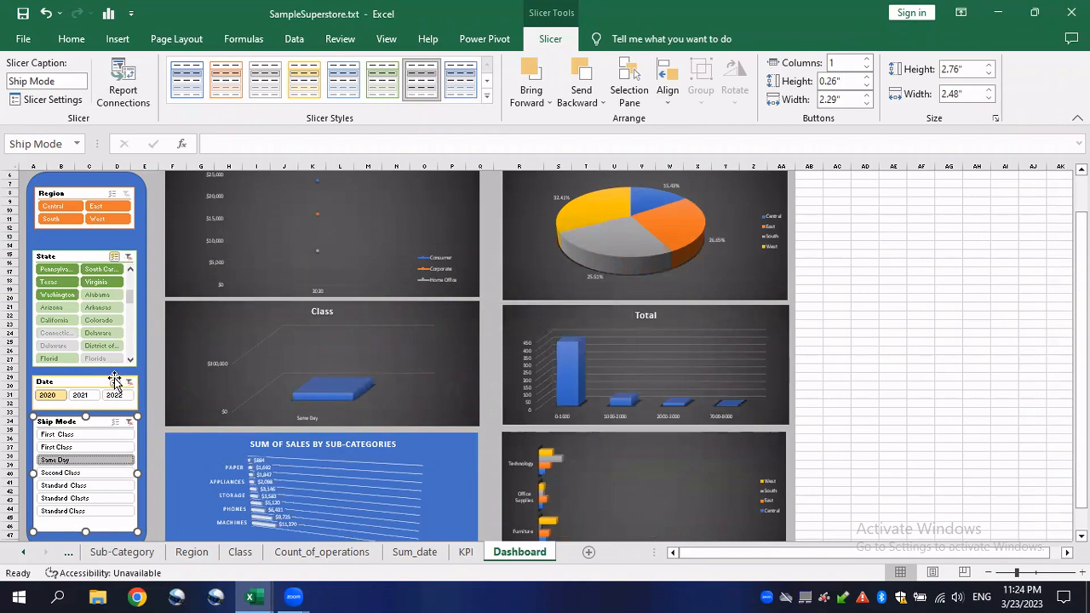
pyautogui.click(82, 395)
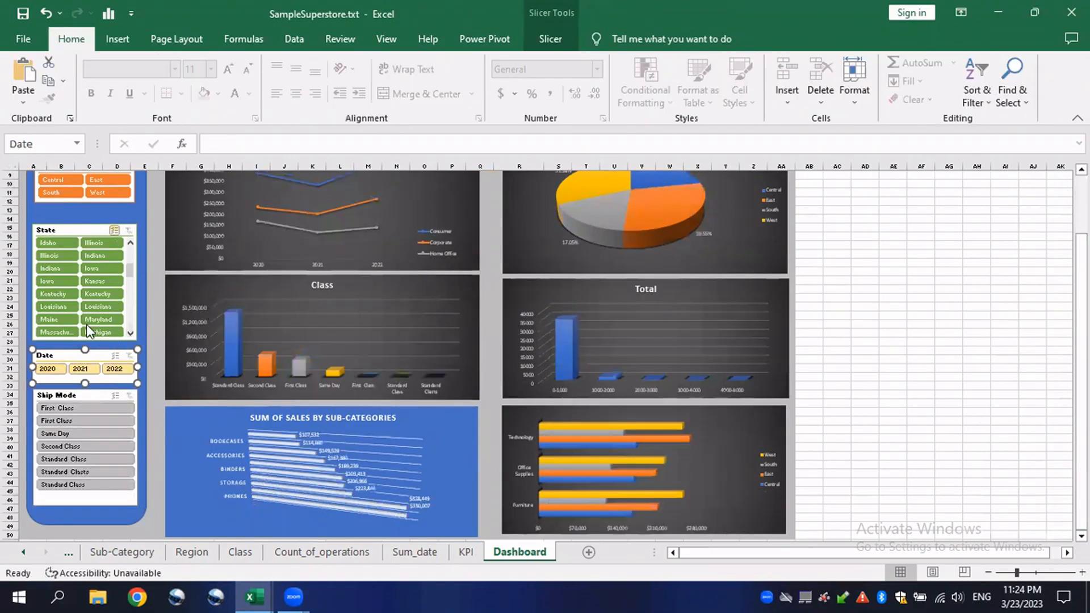
pyautogui.click(86, 321)
# Copy the KPI table with its Difference column, cells A3:D4, from the KPI sheet.
pyautogui.moveTo(1081, 451); pyautogui.dragTo(1081, 397)
pyautogui.click(200, 192)
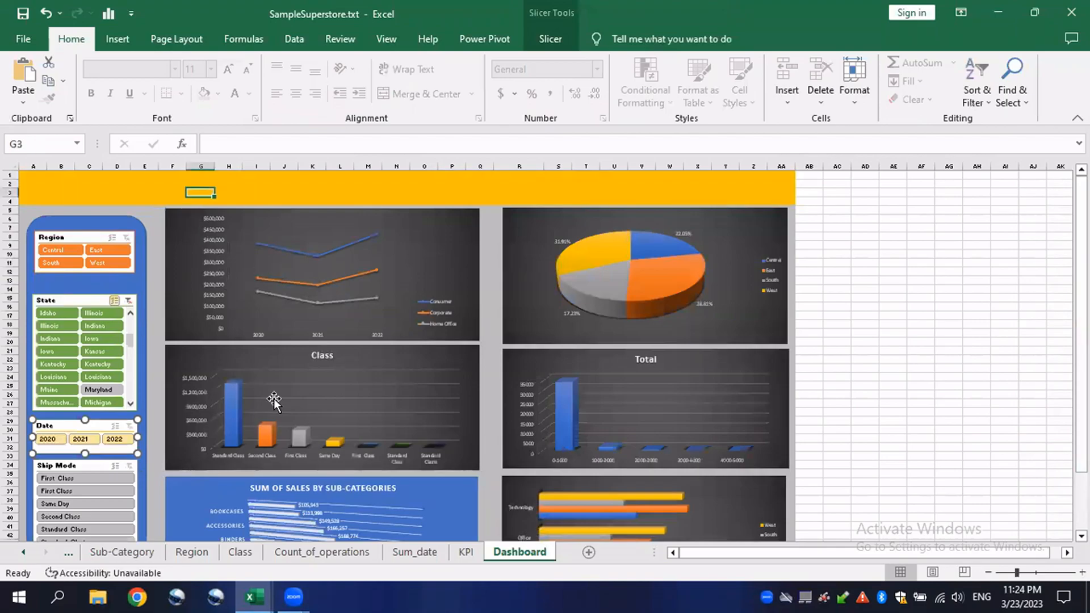
pyautogui.click(465, 554)
pyautogui.click(137, 262)
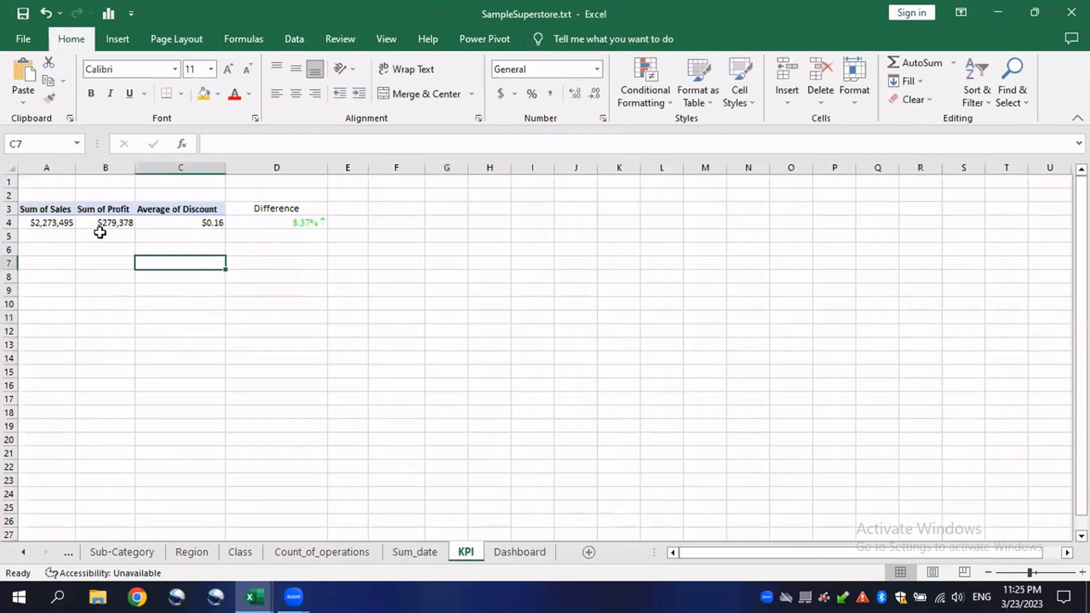
pyautogui.moveTo(54, 209); pyautogui.dragTo(296, 214)
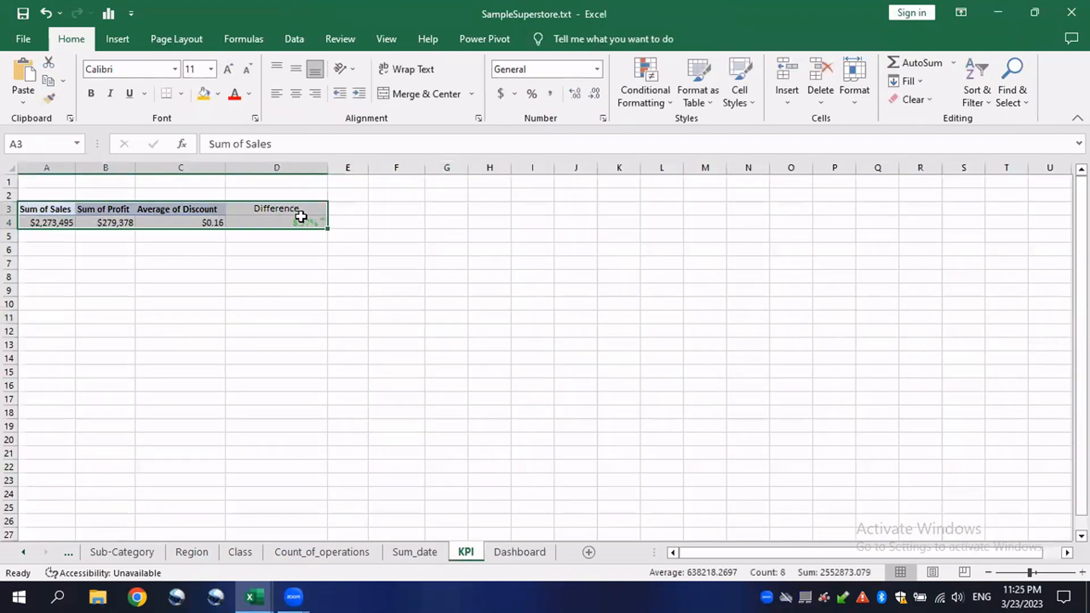
pyautogui.rightClick(259, 210)
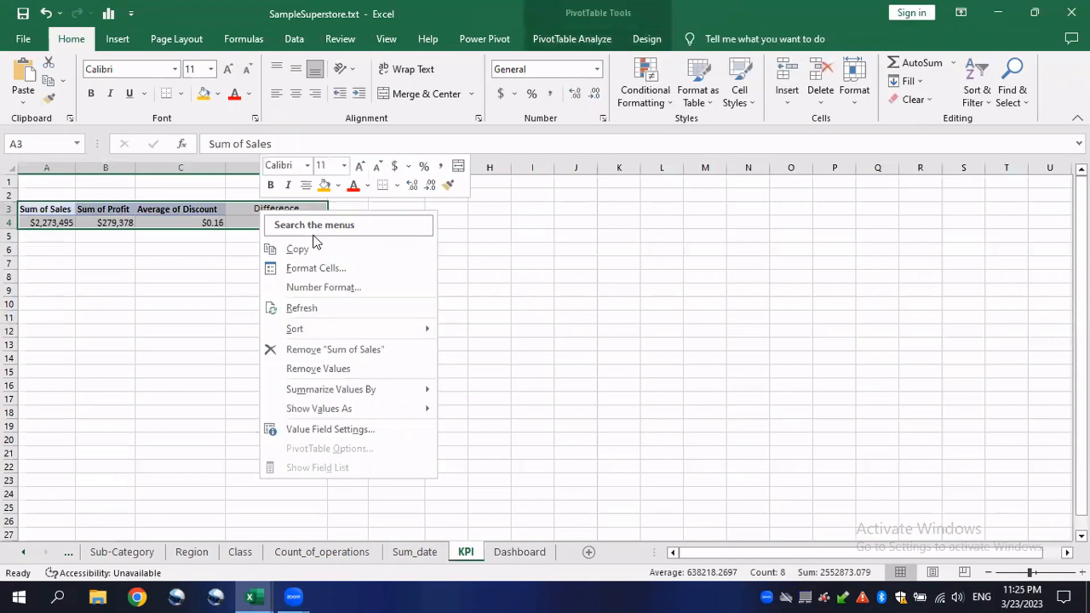
pyautogui.click(5, 210)
pyautogui.moveTo(11, 209); pyautogui.dragTo(309, 220)
pyautogui.click(80, 237)
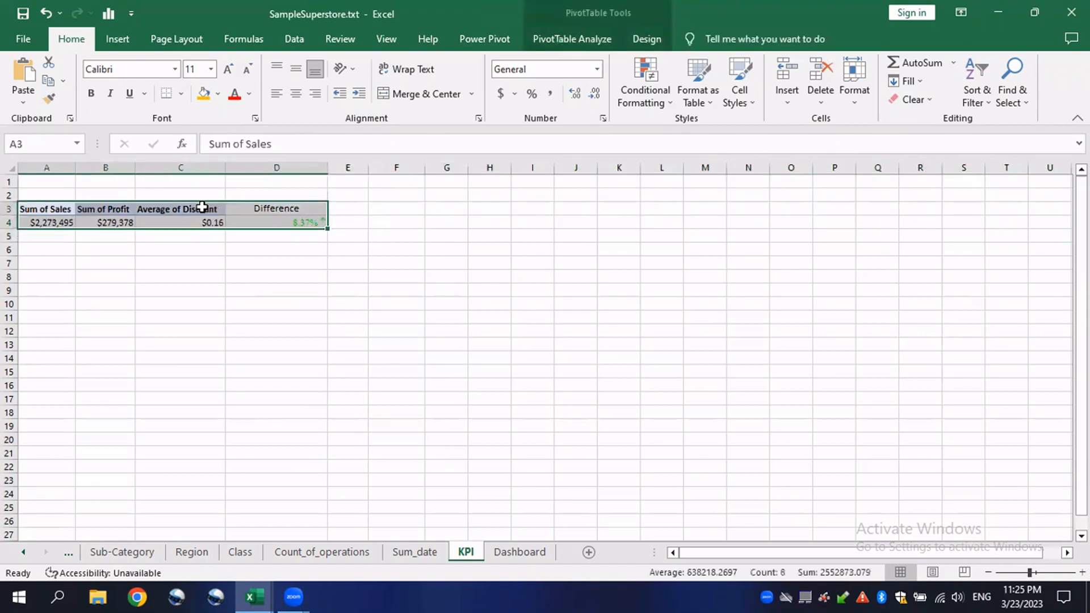
pyautogui.rightClick(202, 208)
pyautogui.click(240, 247)
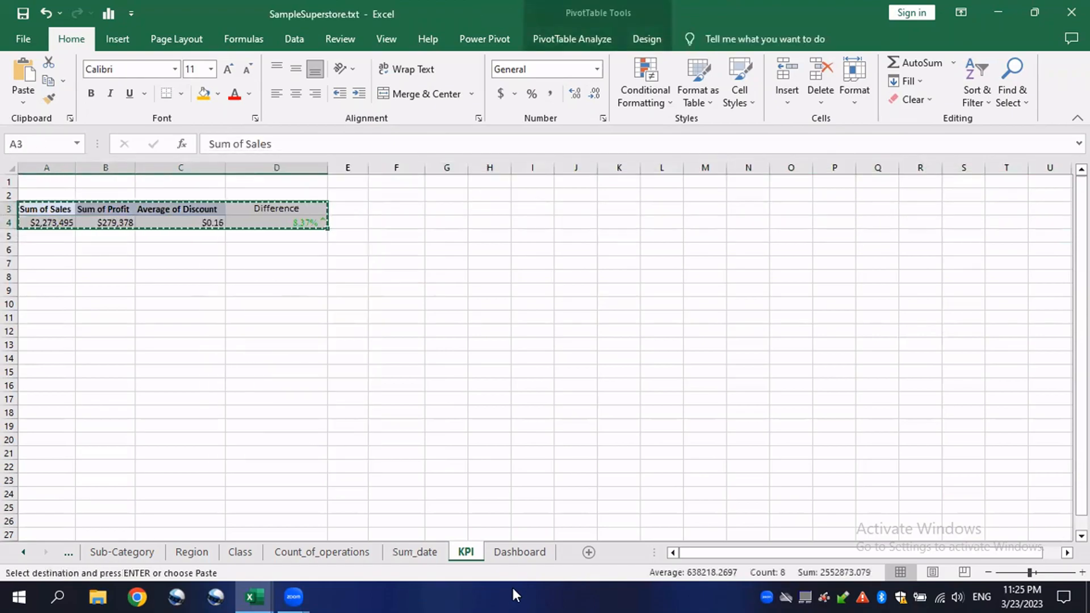
pyautogui.click(520, 551)
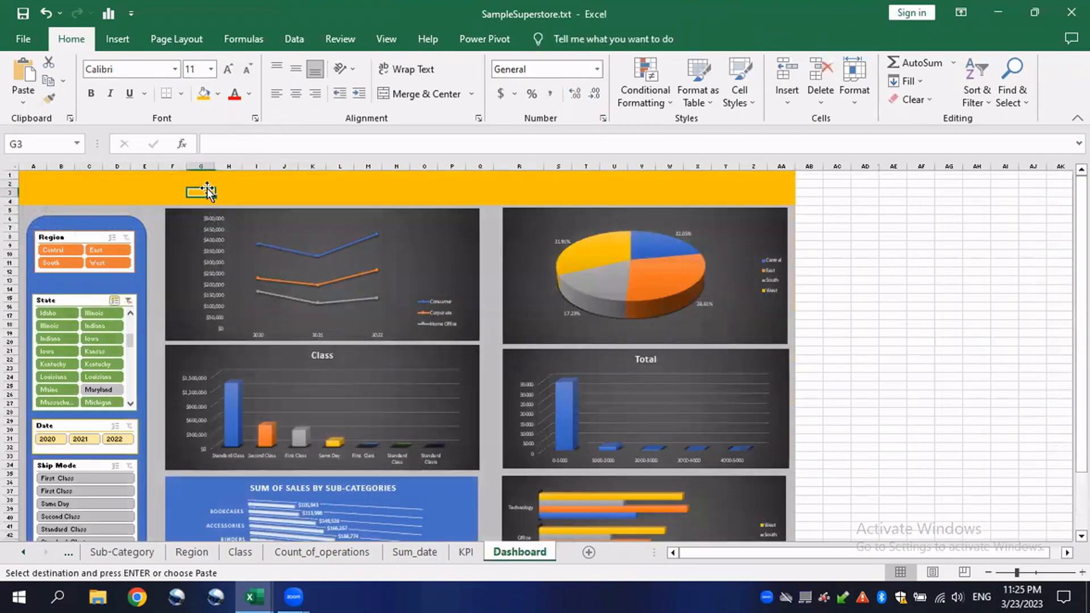
pyautogui.rightClick(208, 188)
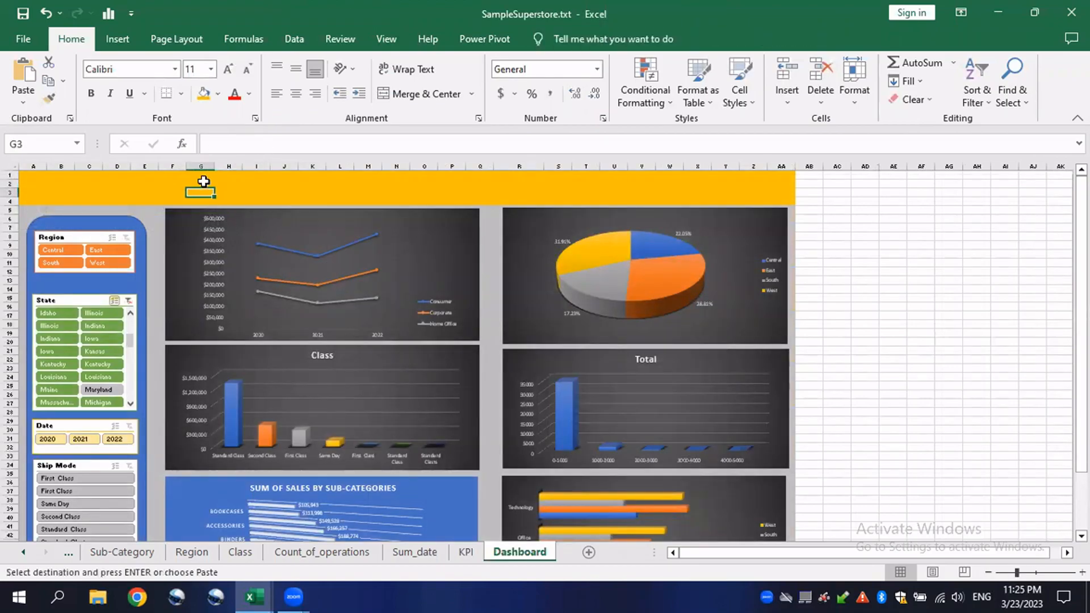
pyautogui.click(250, 201)
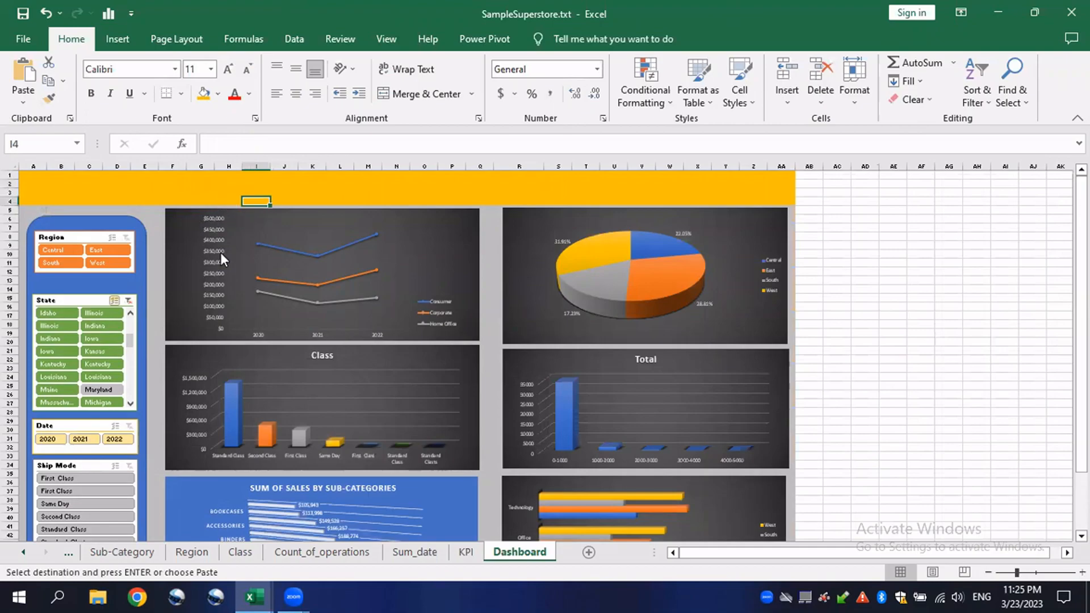
pyautogui.click(466, 552)
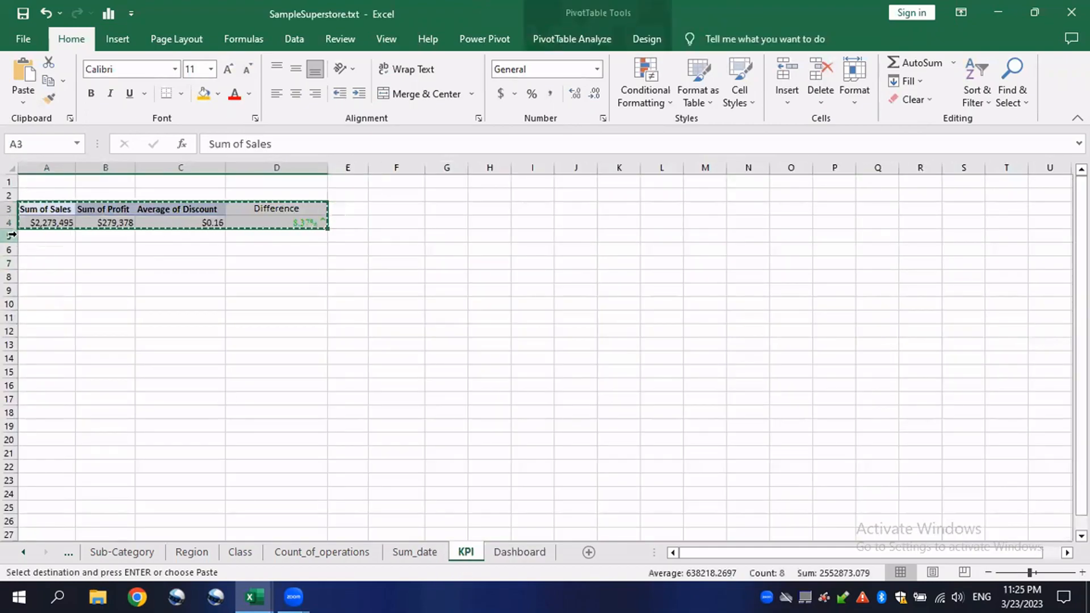
pyautogui.click(52, 245)
pyautogui.press('Escape')
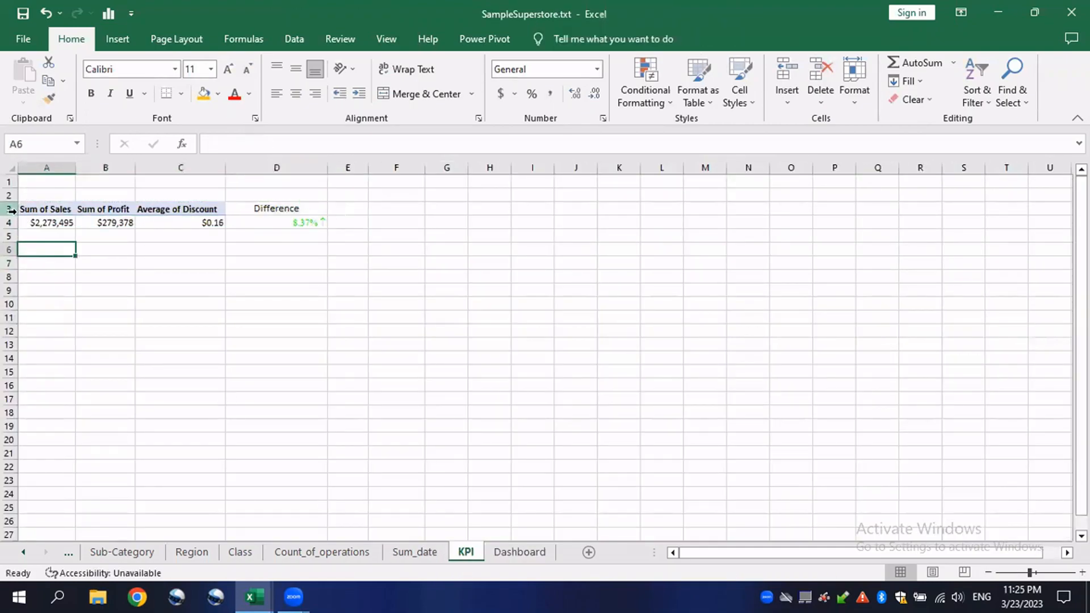
# Copy entire rows 3 and 4 from the KPI sheet and paste them into rows 2 and 3 of the Dashboard sheet.
pyautogui.moveTo(11, 210); pyautogui.dragTo(11, 222)
pyautogui.hotkey('ctrl', 'c')
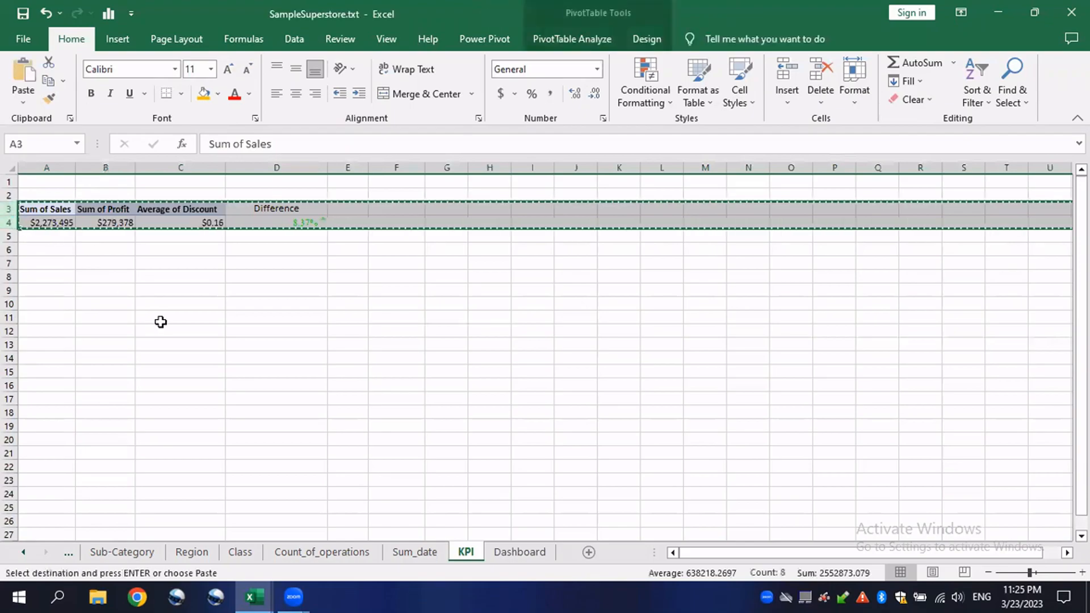
pyautogui.click(514, 552)
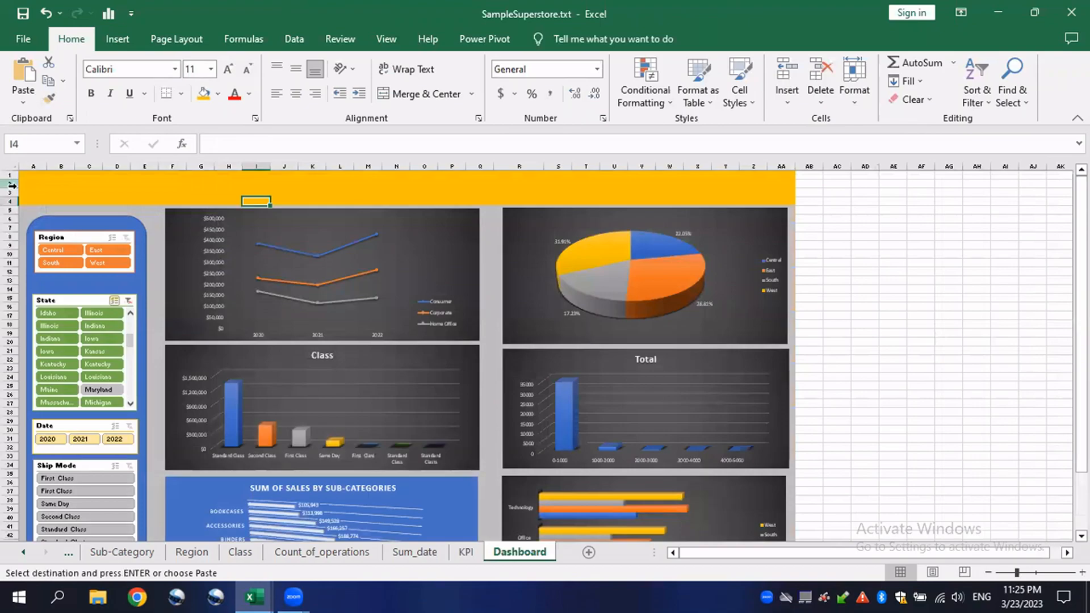
pyautogui.moveTo(12, 183); pyautogui.dragTo(11, 196)
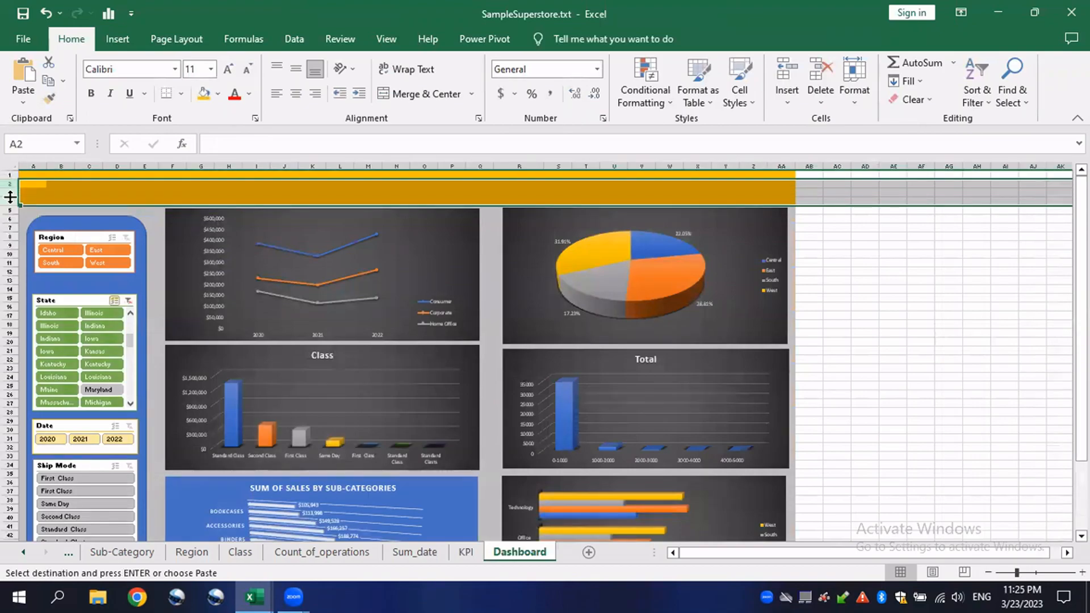
pyautogui.hotkey('ctrl', 'v')
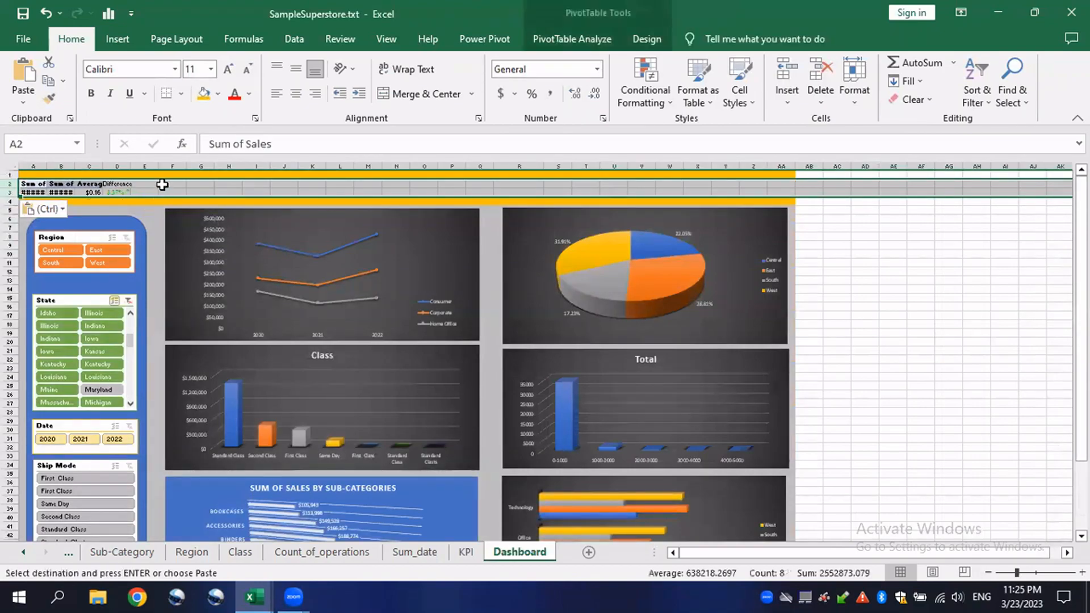
pyautogui.click(162, 184)
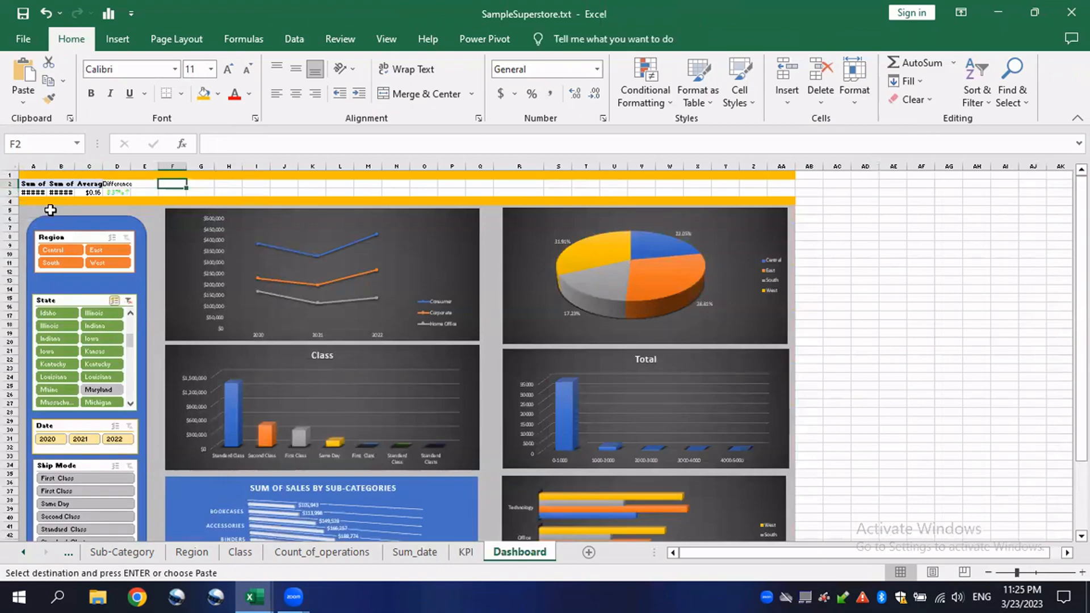
# Widen dashboard columns A to D so the pasted KPI headings and values fit in their cells.
pyautogui.scroll(3, 50, 209)
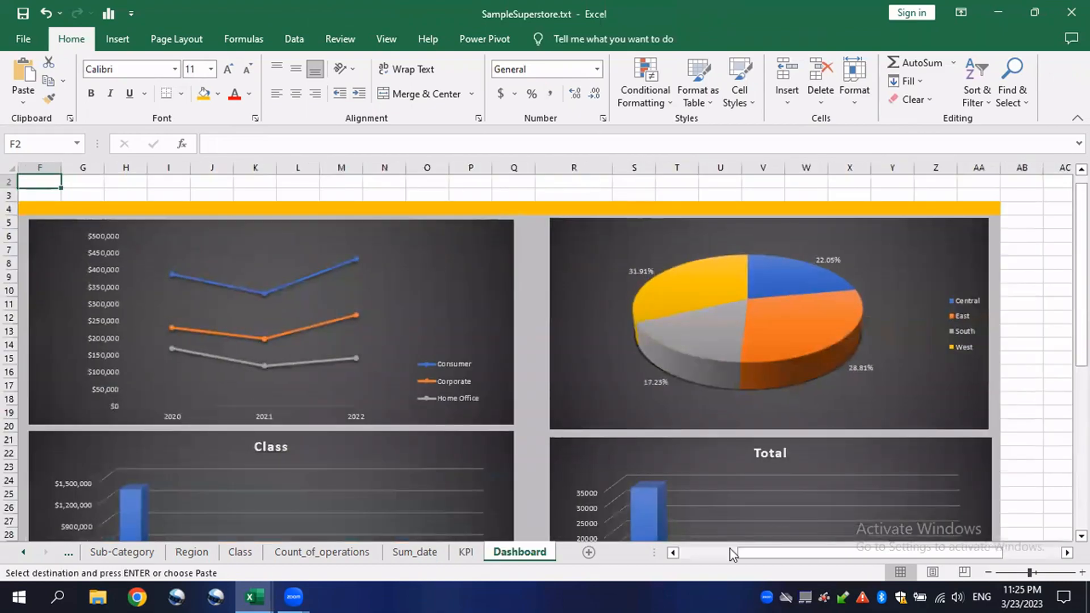
pyautogui.moveTo(730, 548); pyautogui.dragTo(675, 539)
pyautogui.moveTo(190, 168); pyautogui.dragTo(363, 180)
pyautogui.moveTo(146, 168); pyautogui.dragTo(391, 169)
pyautogui.click(145, 166)
pyautogui.moveTo(105, 168); pyautogui.dragTo(301, 180)
pyautogui.moveTo(61, 168); pyautogui.dragTo(180, 174)
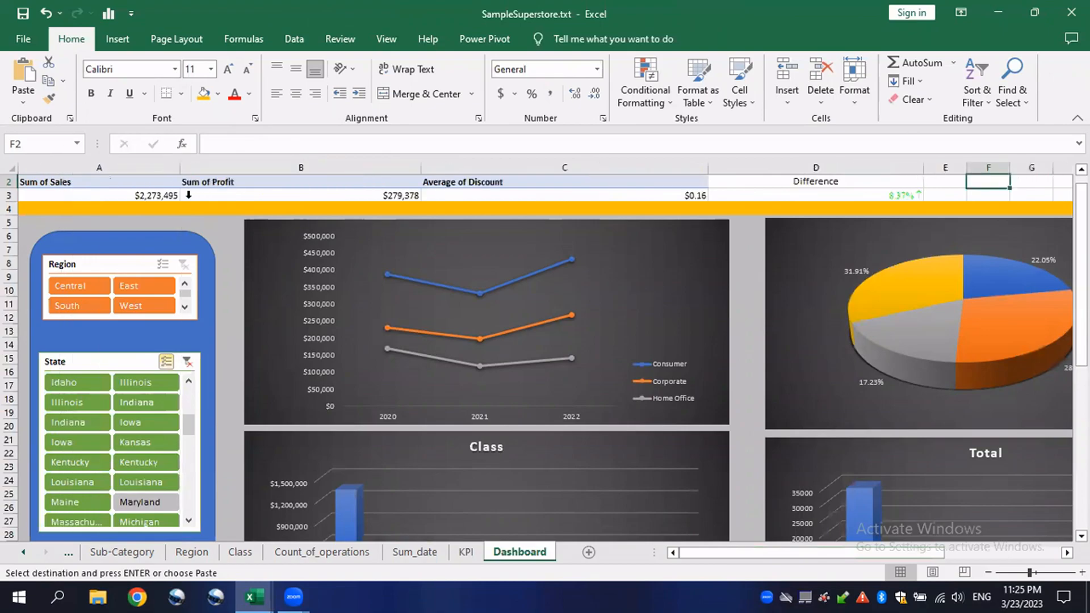
# Insert a blank column before the KPI table on the dashboard and try a wide, then a narrow width for it.
pyautogui.click(26, 168)
pyautogui.rightClick(28, 169)
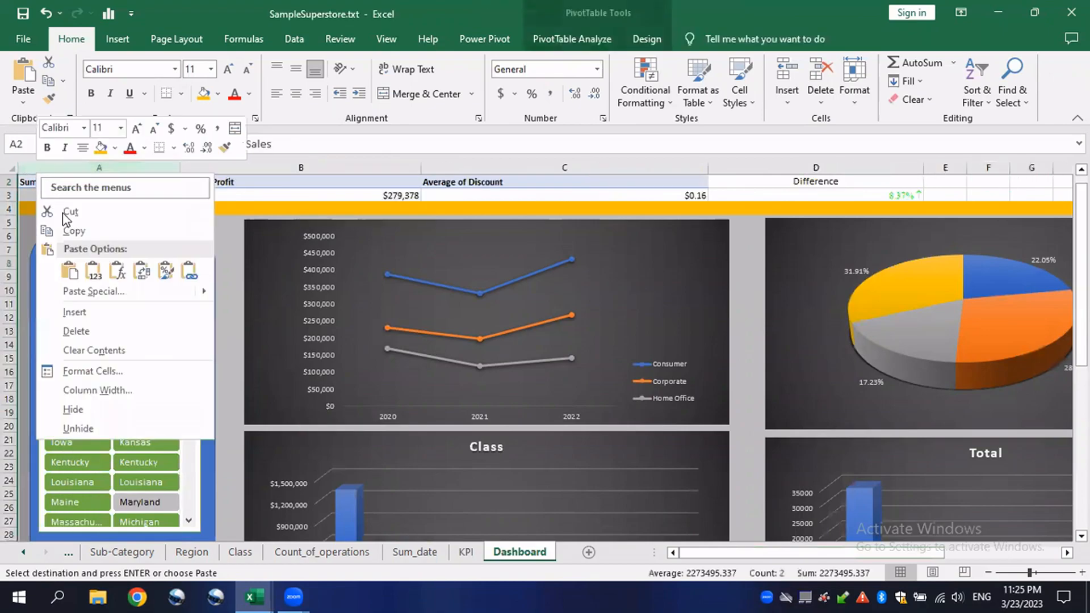
pyautogui.click(79, 309)
pyautogui.moveTo(61, 169); pyautogui.dragTo(202, 186)
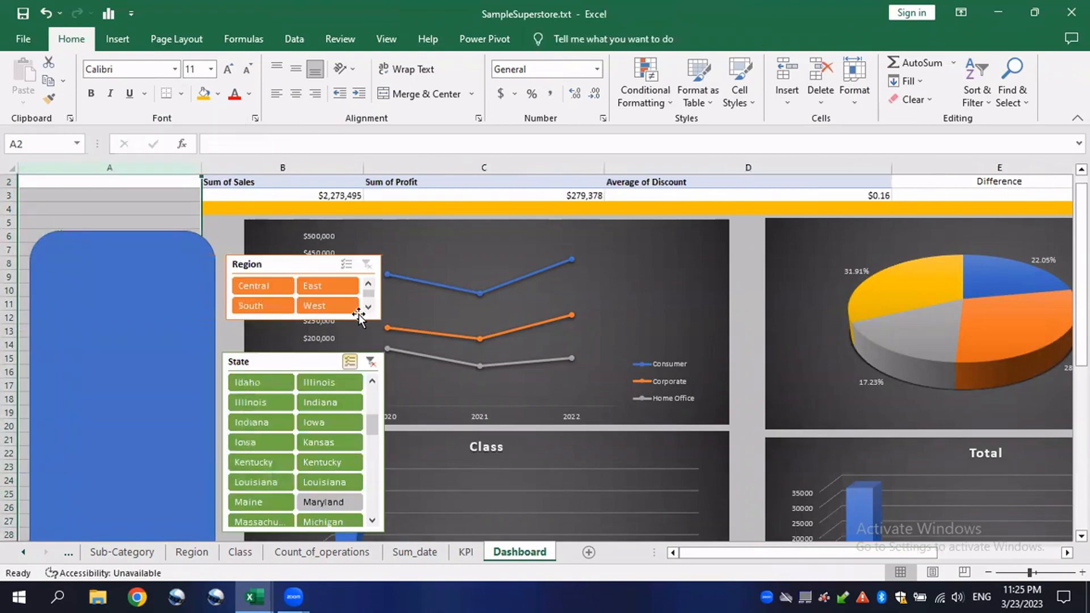
pyautogui.scroll(-1, 442, 323)
pyautogui.click(212, 260)
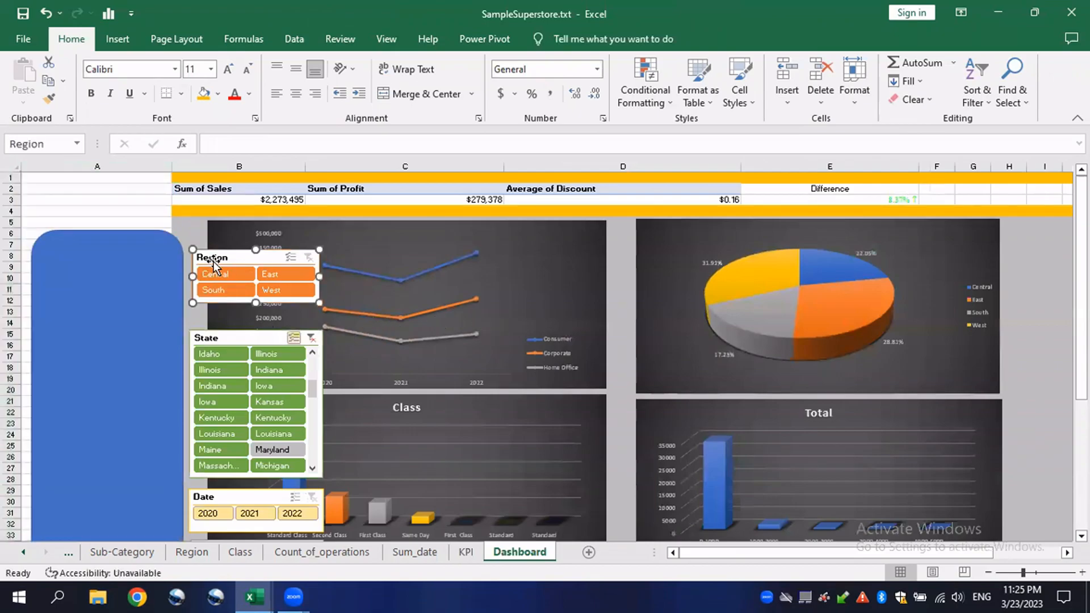
pyautogui.moveTo(170, 166); pyautogui.dragTo(52, 166)
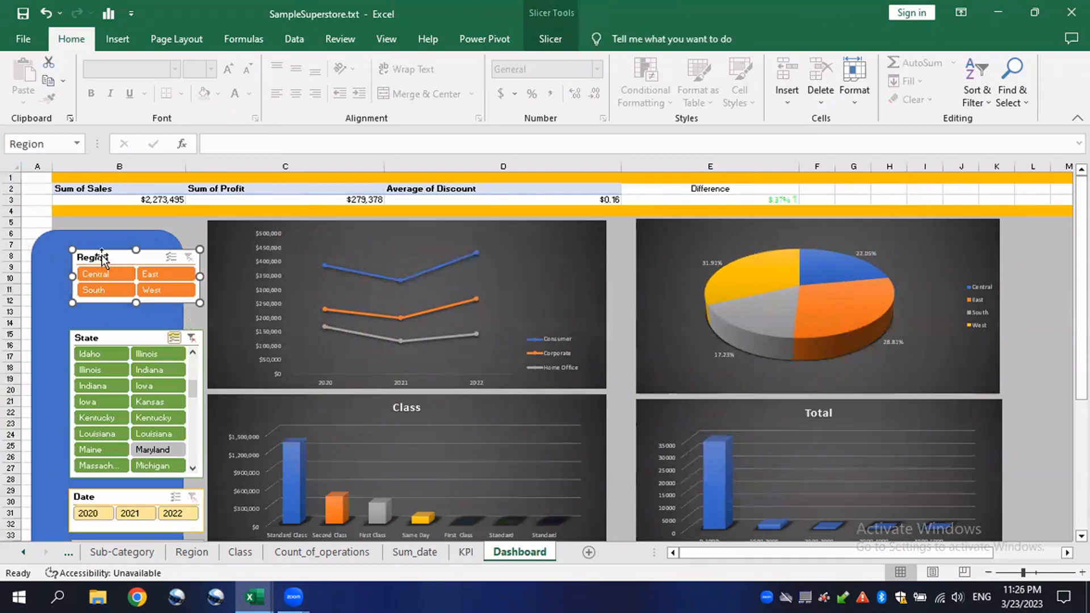
# Set the Region, State, Date and Ship Mode slicers together to "Don't move or size with cells".
pyautogui.keyDown('ctrl'); pyautogui.click(115, 340); pyautogui.keyUp('ctrl')
pyautogui.scroll(-3, 115, 343)
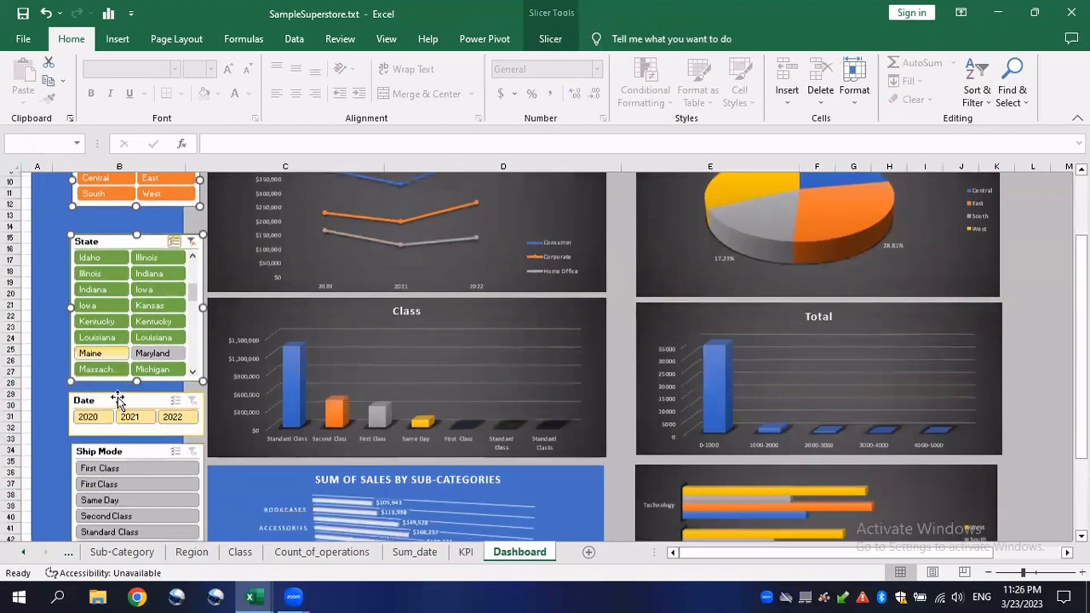
pyautogui.keyDown('ctrl'); pyautogui.click(118, 395); pyautogui.keyUp('ctrl')
pyautogui.scroll(-1, 125, 426)
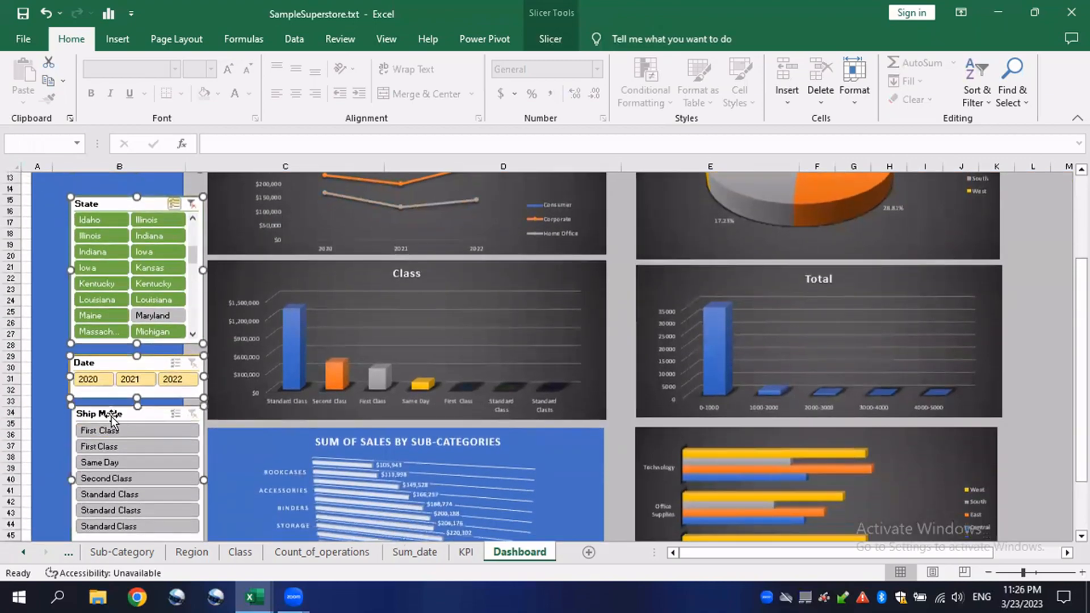
pyautogui.keyDown('ctrl'); pyautogui.click(65, 419); pyautogui.keyUp('ctrl')
pyautogui.scroll(3, 159, 335)
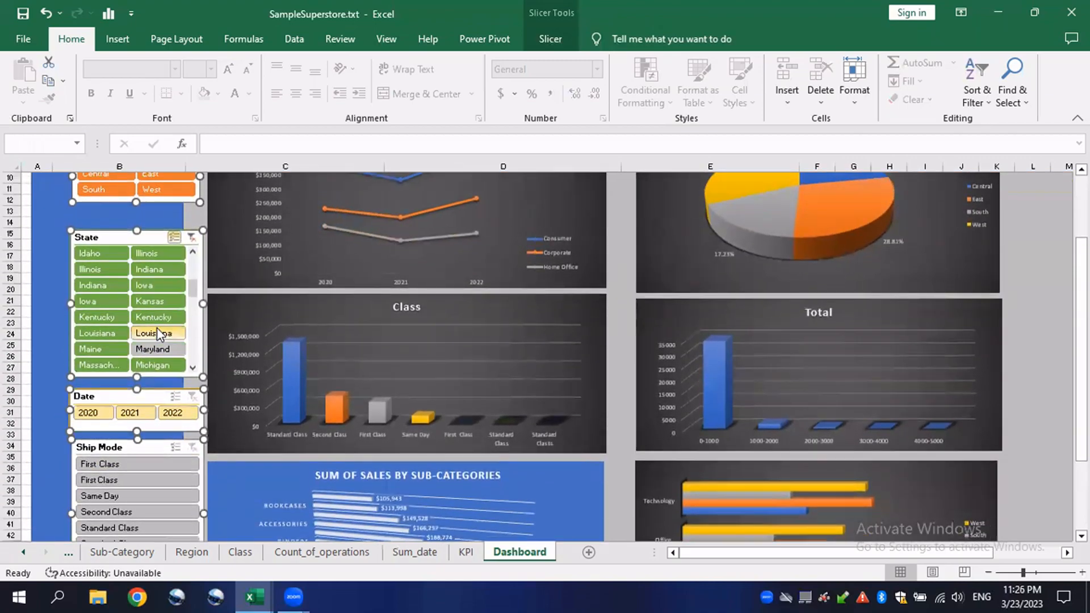
pyautogui.scroll(-6, 164, 346)
pyautogui.scroll(3, 163, 369)
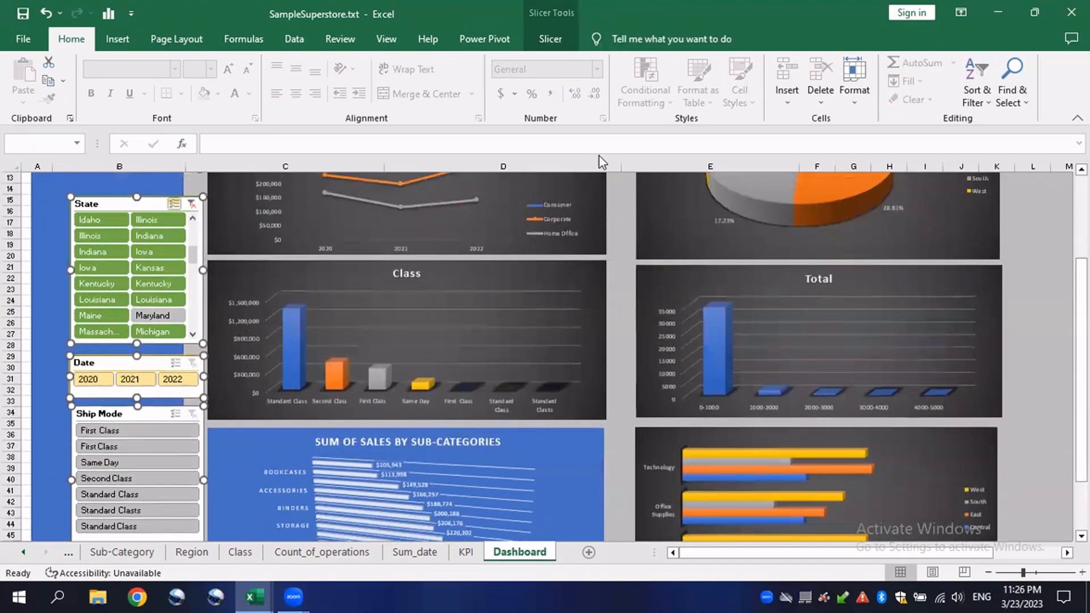
pyautogui.click(558, 46)
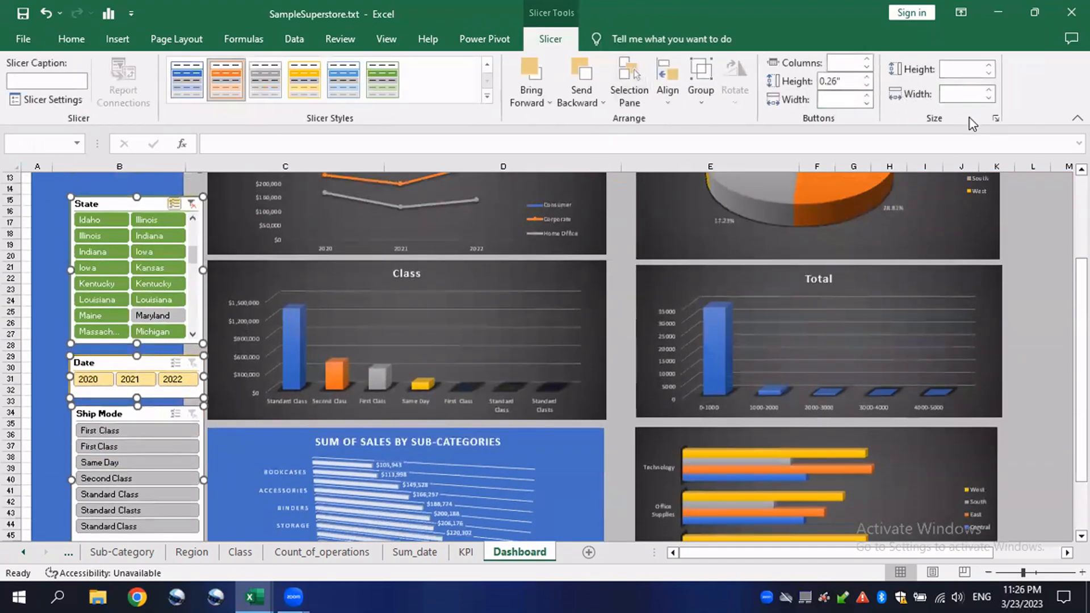
pyautogui.click(996, 118)
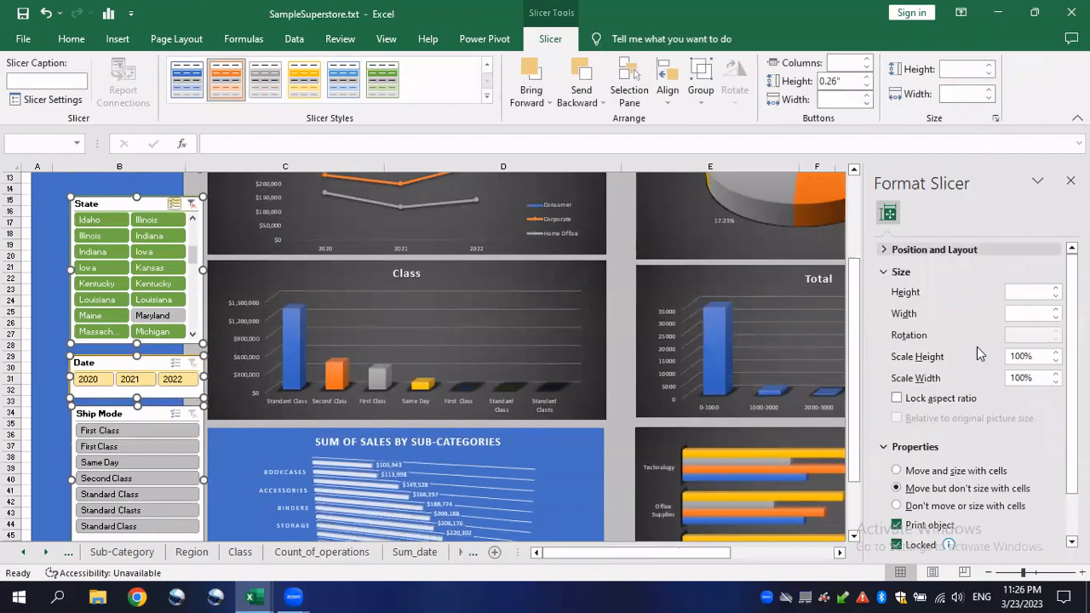
pyautogui.click(964, 506)
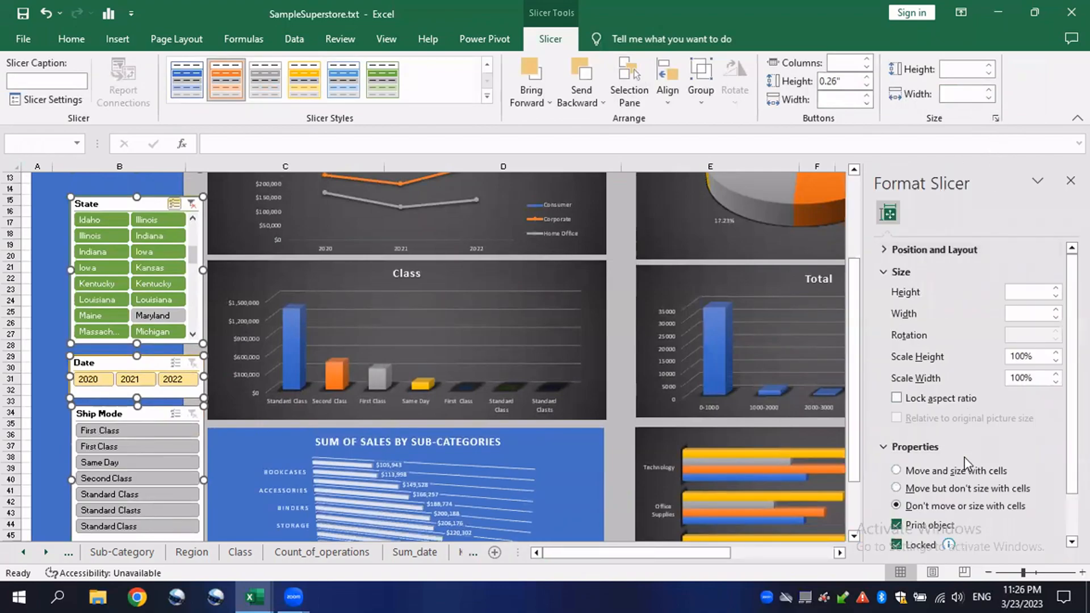
# Widen the blank column A so it spans most of the blue slicer panel, and close the formatting pane.
pyautogui.scroll(4, 78, 228)
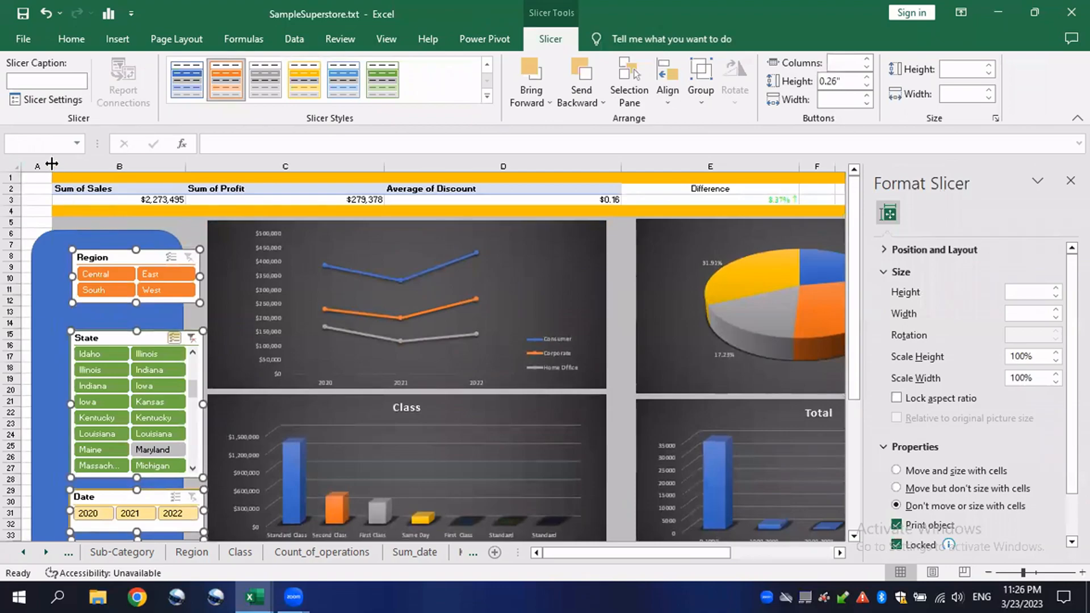
pyautogui.click(99, 181)
pyautogui.moveTo(52, 165); pyautogui.dragTo(164, 175)
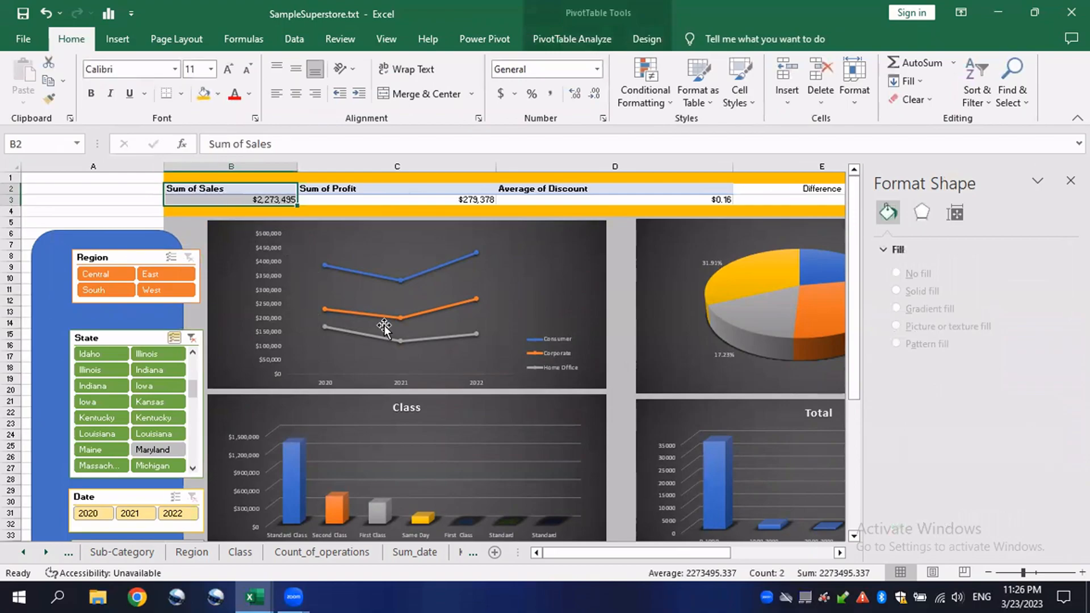
pyautogui.click(1070, 181)
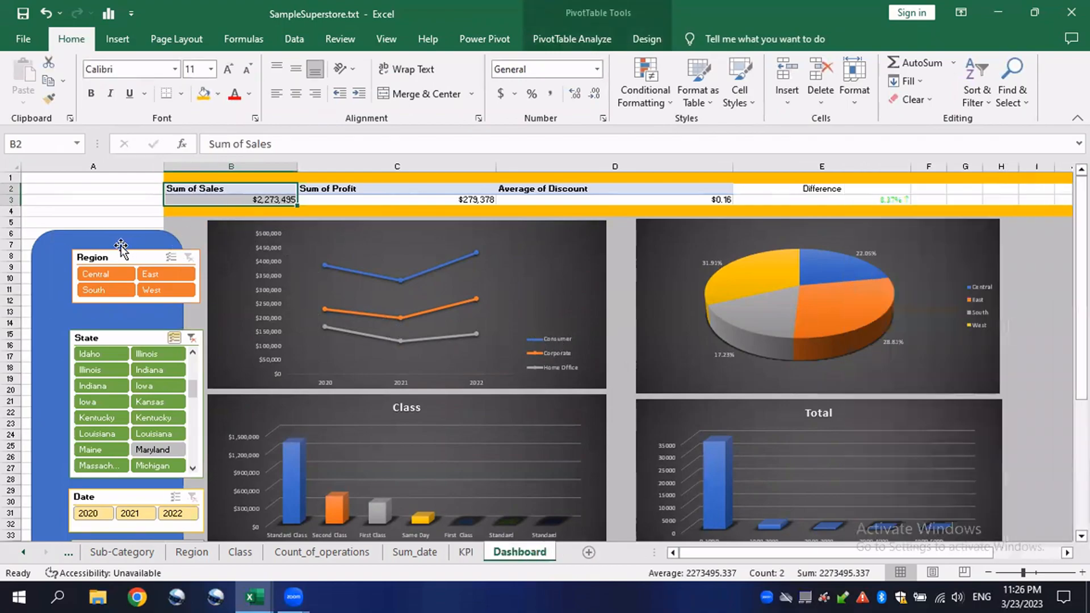
# Move the Region, State, Date and Ship Mode slicers back inside the blue rounded panel, aligned beneath one another.
pyautogui.moveTo(113, 255); pyautogui.dragTo(86, 251)
pyautogui.moveTo(108, 337); pyautogui.dragTo(80, 328)
pyautogui.scroll(-2, 87, 353)
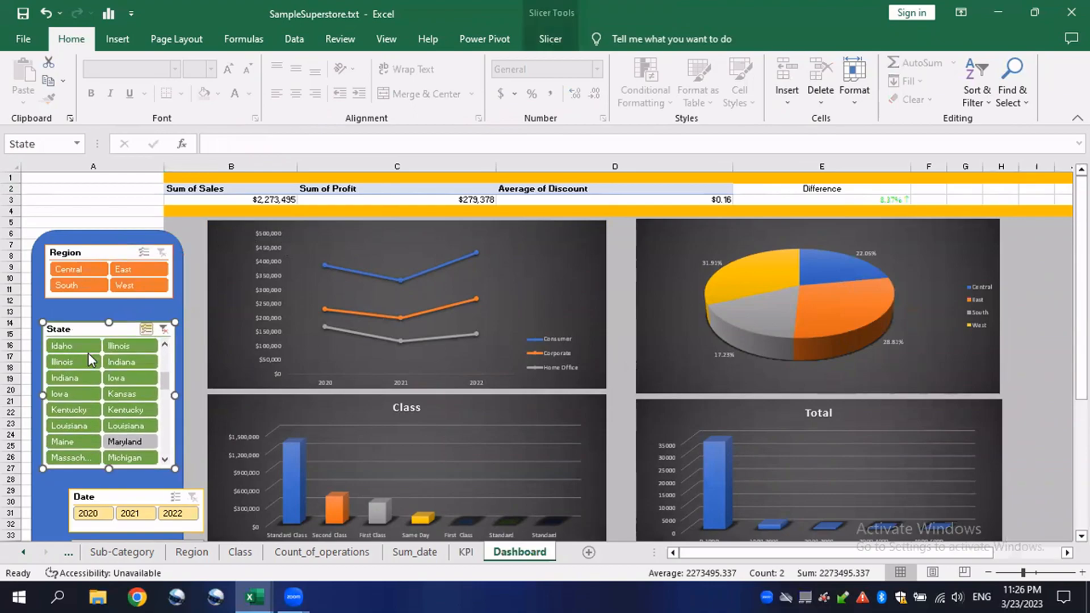
pyautogui.scroll(-3, 60, 406)
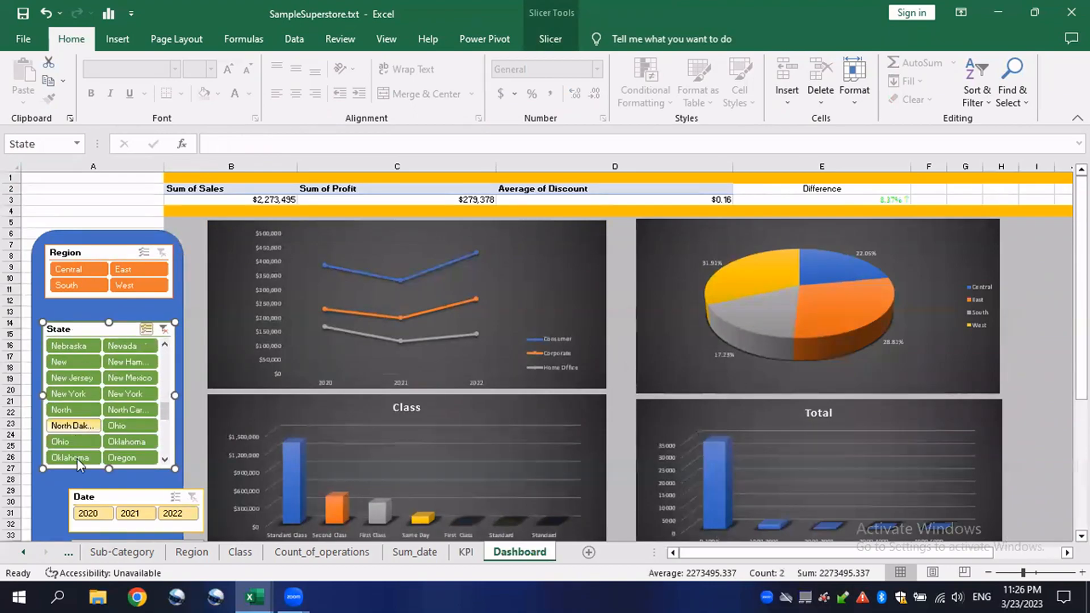
pyautogui.moveTo(91, 500); pyautogui.dragTo(64, 497)
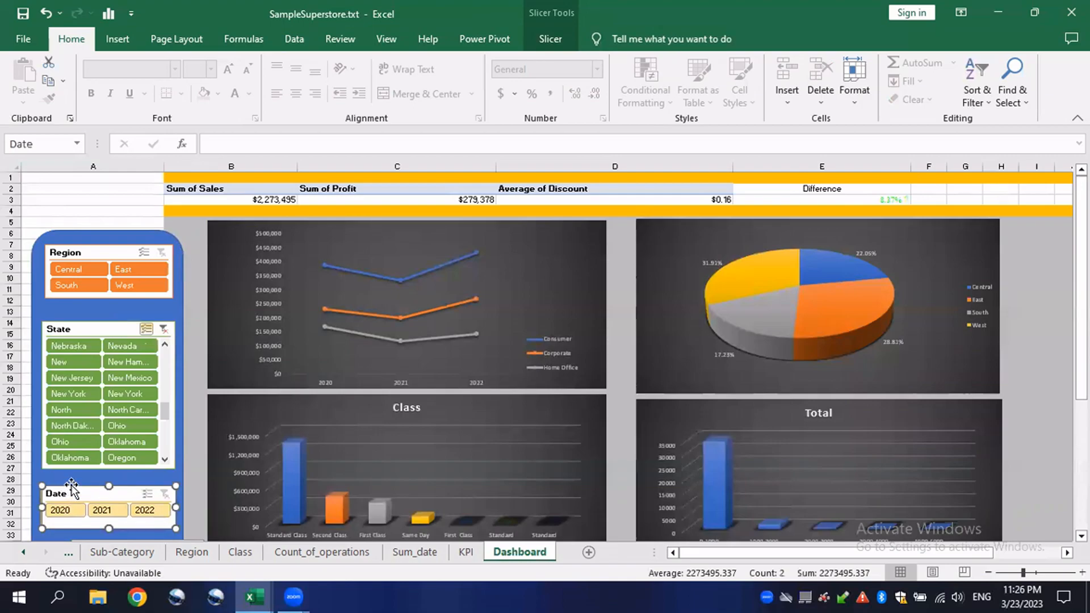
pyautogui.moveTo(1081, 250); pyautogui.dragTo(1081, 380)
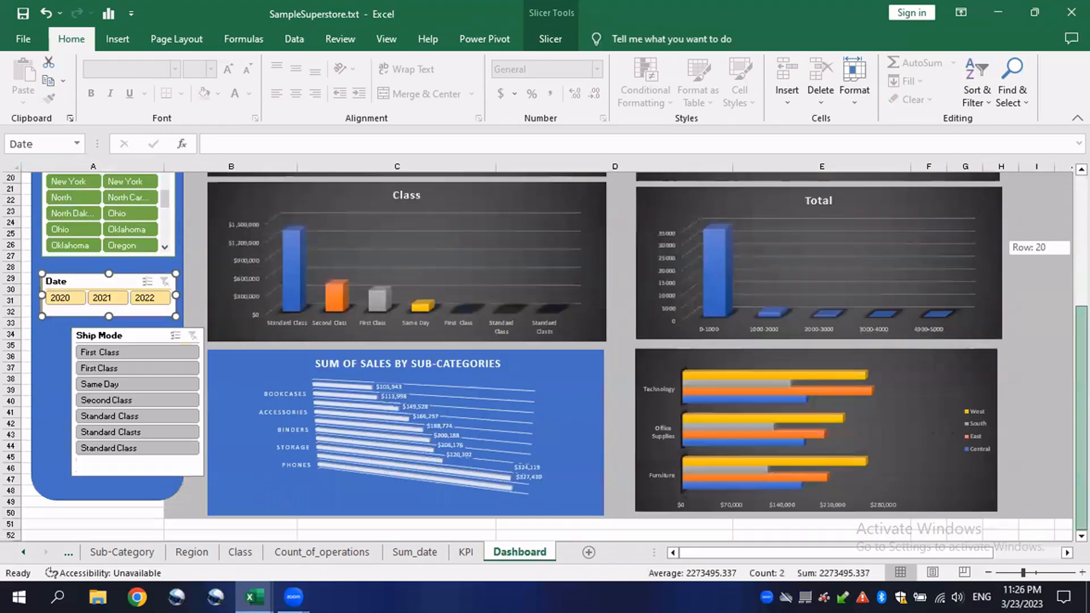
pyautogui.moveTo(108, 335); pyautogui.dragTo(78, 335)
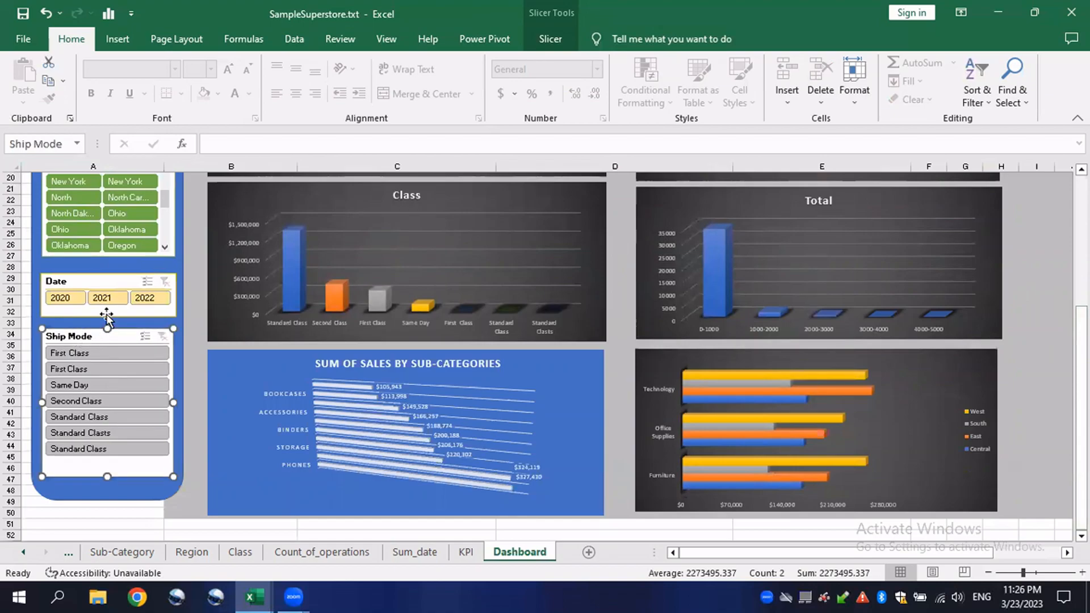
# Set the font size of the dashboard KPI table in cells B2:E3 to 16.
pyautogui.moveTo(1081, 347); pyautogui.dragTo(1081, 210)
pyautogui.click(369, 198)
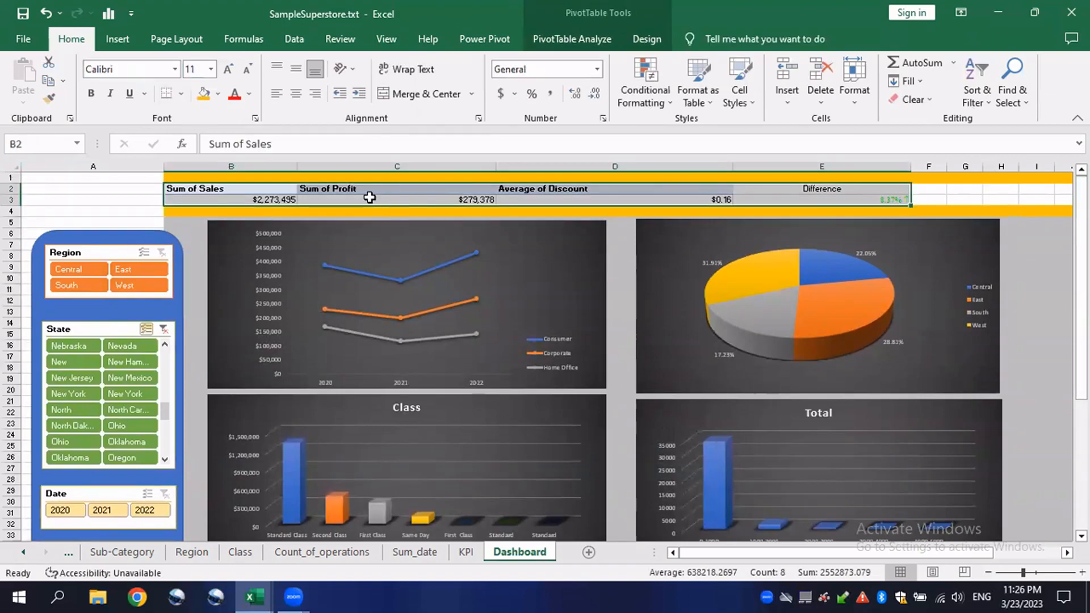
pyautogui.moveTo(226, 184); pyautogui.dragTo(334, 190)
pyautogui.moveTo(567, 196); pyautogui.dragTo(208, 183)
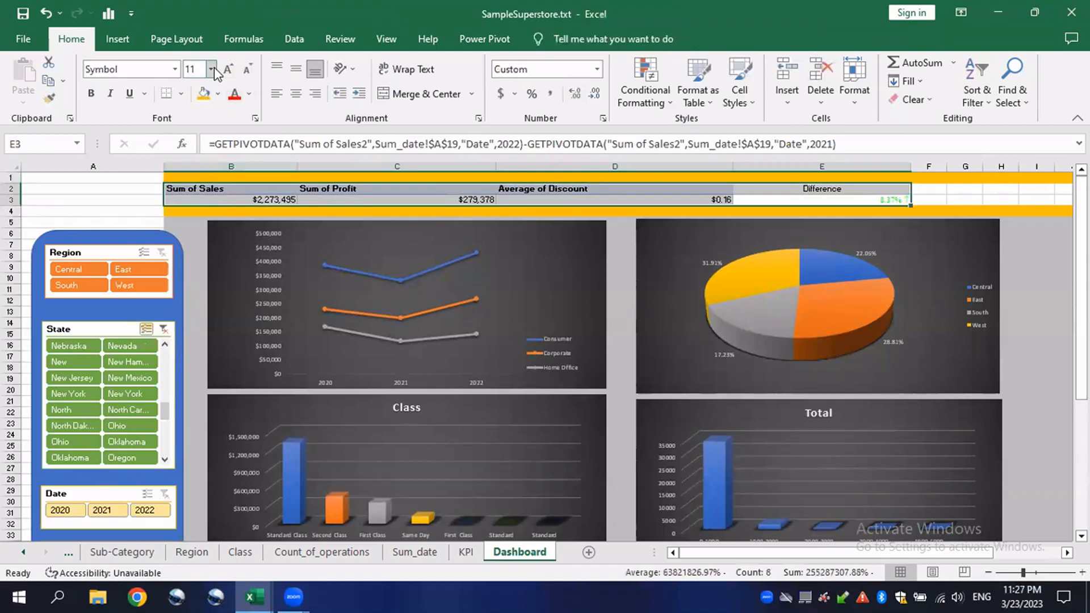
pyautogui.click(211, 69)
pyautogui.click(189, 158)
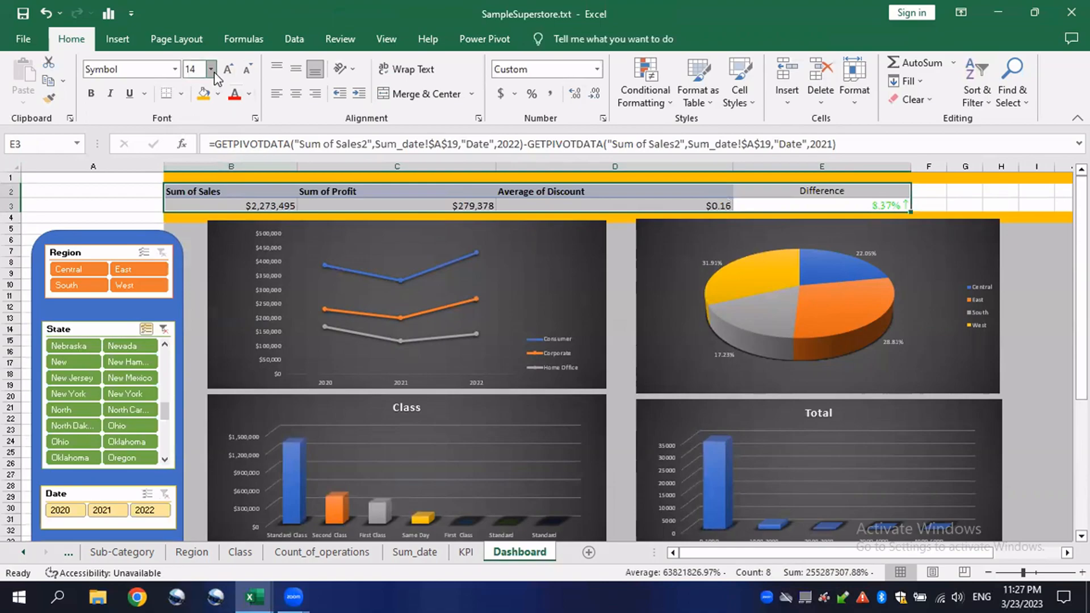
pyautogui.click(211, 70)
pyautogui.click(191, 180)
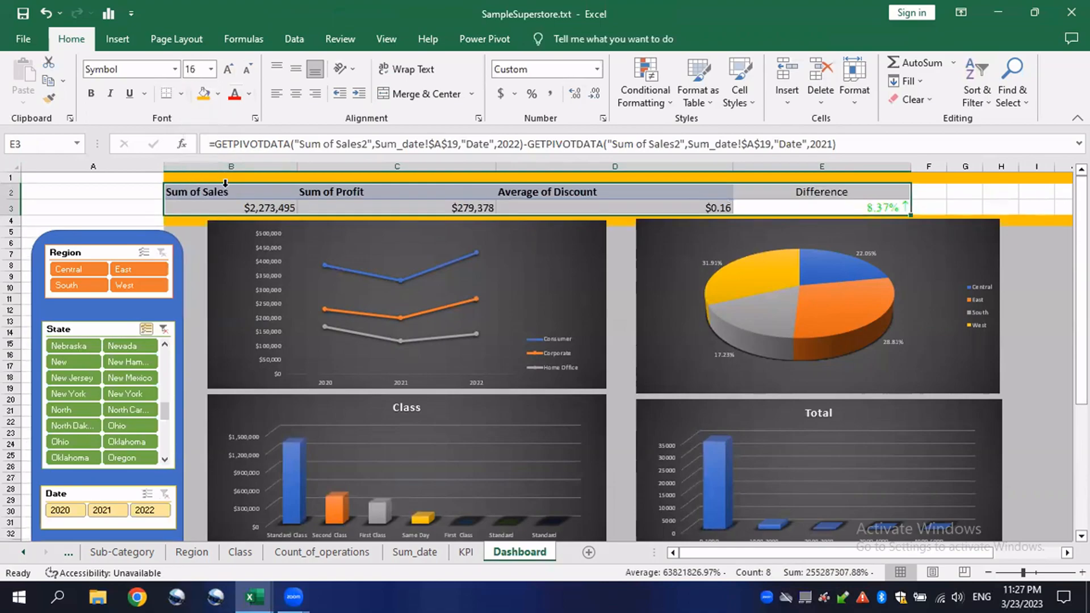
# Set the font size of the KPI table in B2:E3 to 18 and widen columns B and C.
pyautogui.click(212, 69)
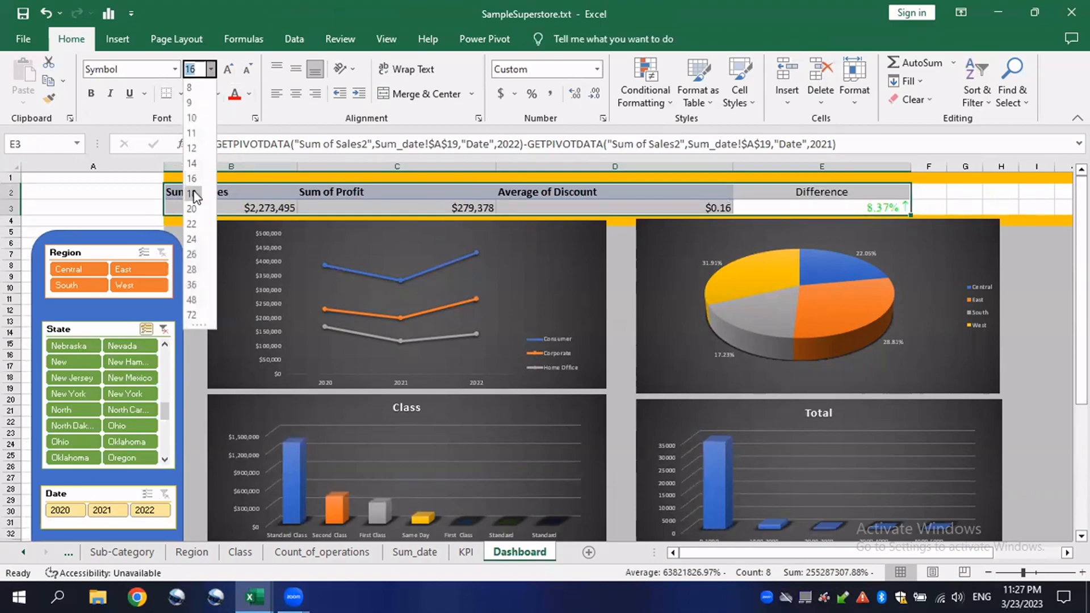
pyautogui.click(193, 193)
pyautogui.moveTo(300, 163); pyautogui.dragTo(366, 167)
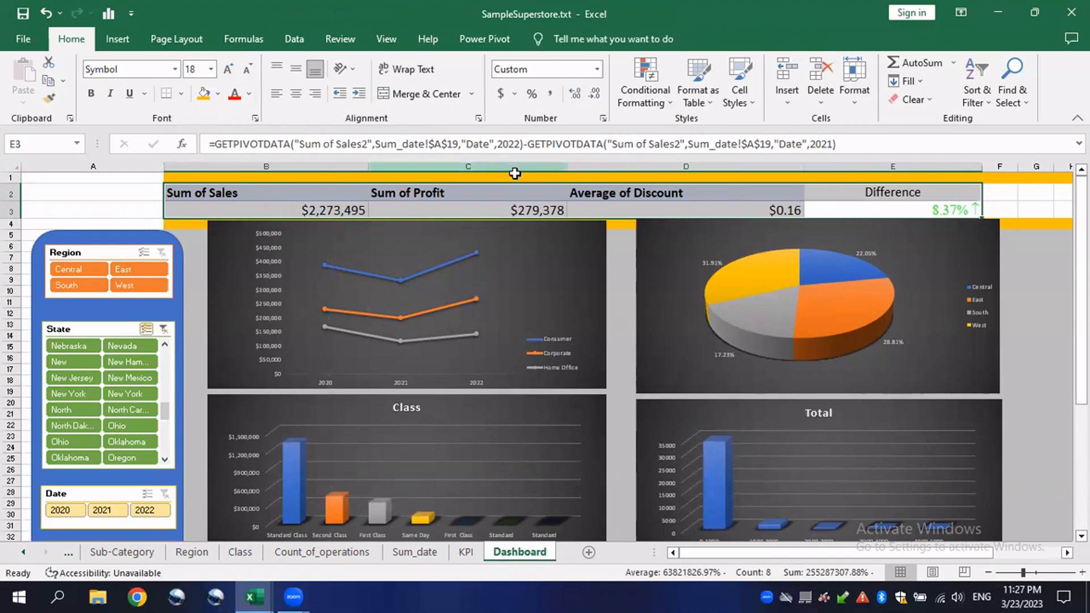
pyautogui.moveTo(567, 168); pyautogui.dragTo(583, 168)
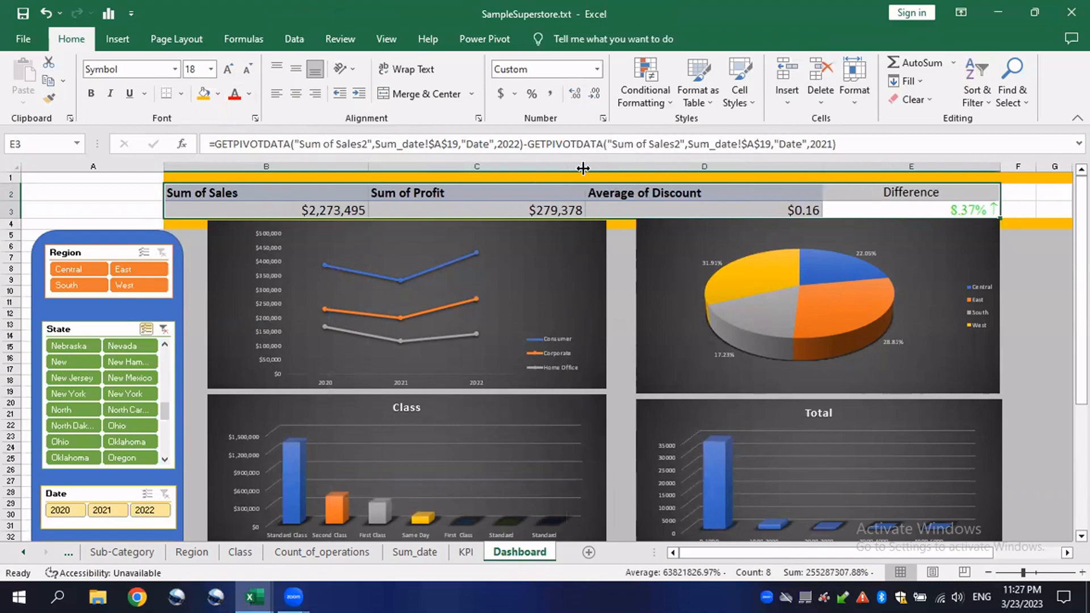
pyautogui.click(142, 199)
# Clear the contents and formats of cells F1:AB5 to the right of the KPI table, removing the surplus banner fill.
pyautogui.click(1013, 279)
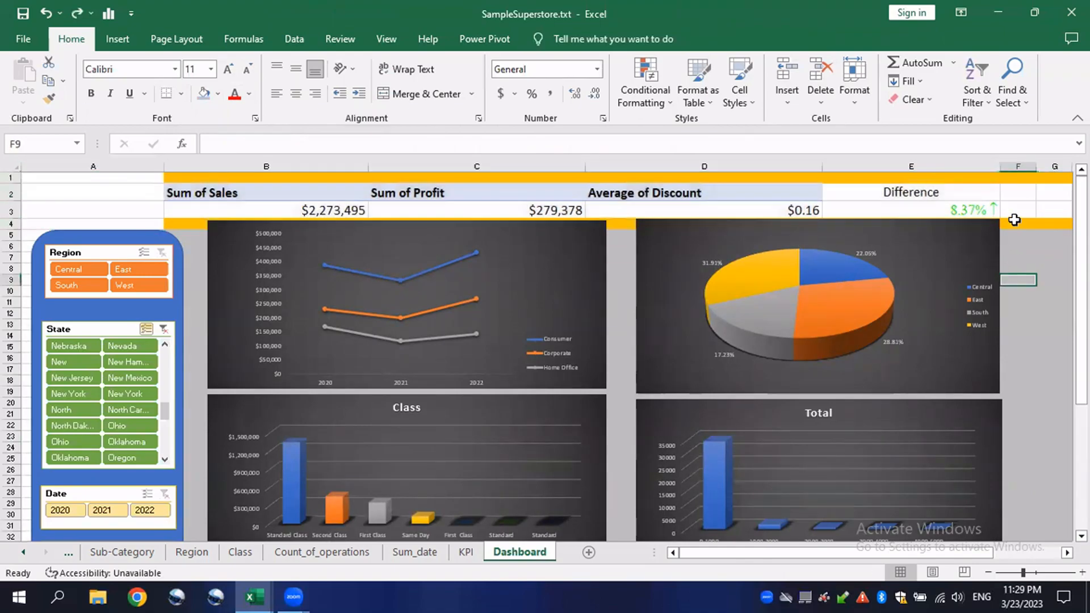
pyautogui.moveTo(1013, 177); pyautogui.dragTo(725, 379)
pyautogui.click(726, 379)
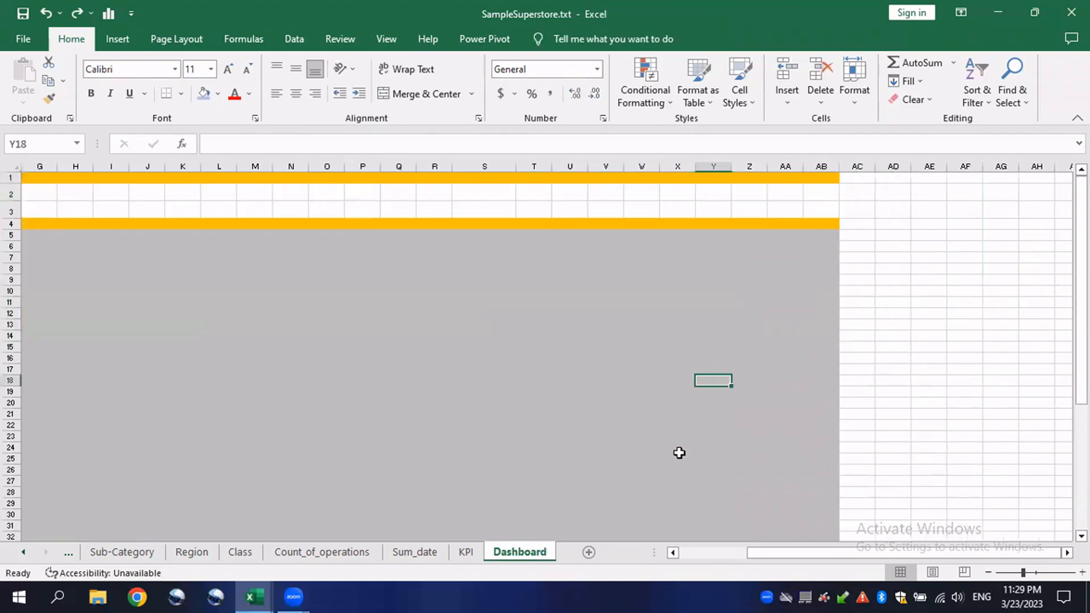
pyautogui.moveTo(805, 557); pyautogui.dragTo(590, 546)
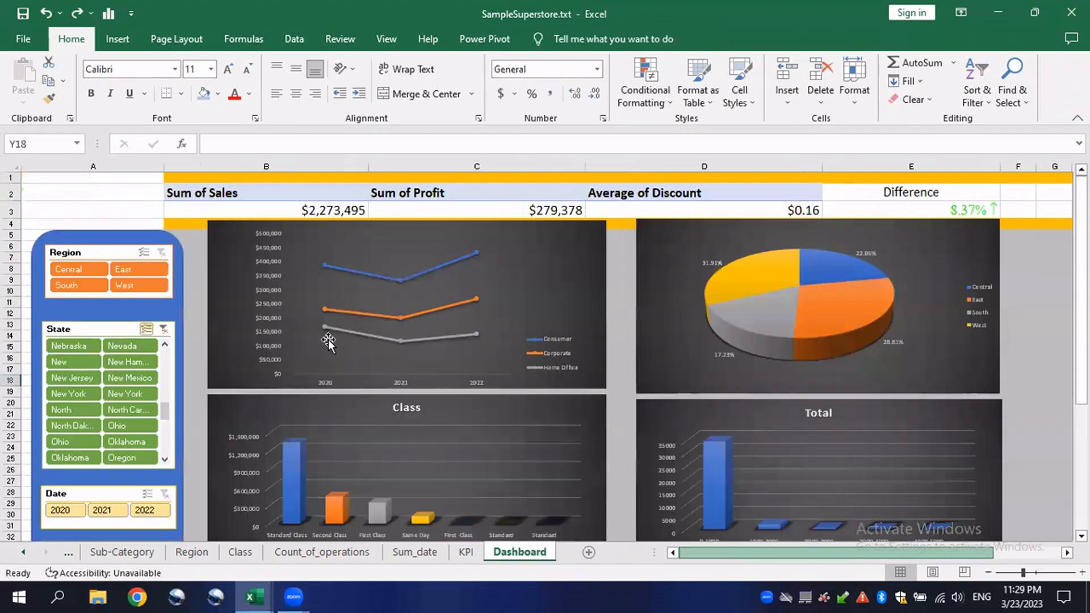
pyautogui.moveTo(1022, 235)
pyautogui.mouseDown()
pyautogui.moveTo(862, 236)
pyautogui.moveTo(1005, 236)
pyautogui.mouseUp()
pyautogui.moveTo(681, 338); pyautogui.dragTo(658, 338)
pyautogui.moveTo(216, 233); pyautogui.dragTo(858, 161)
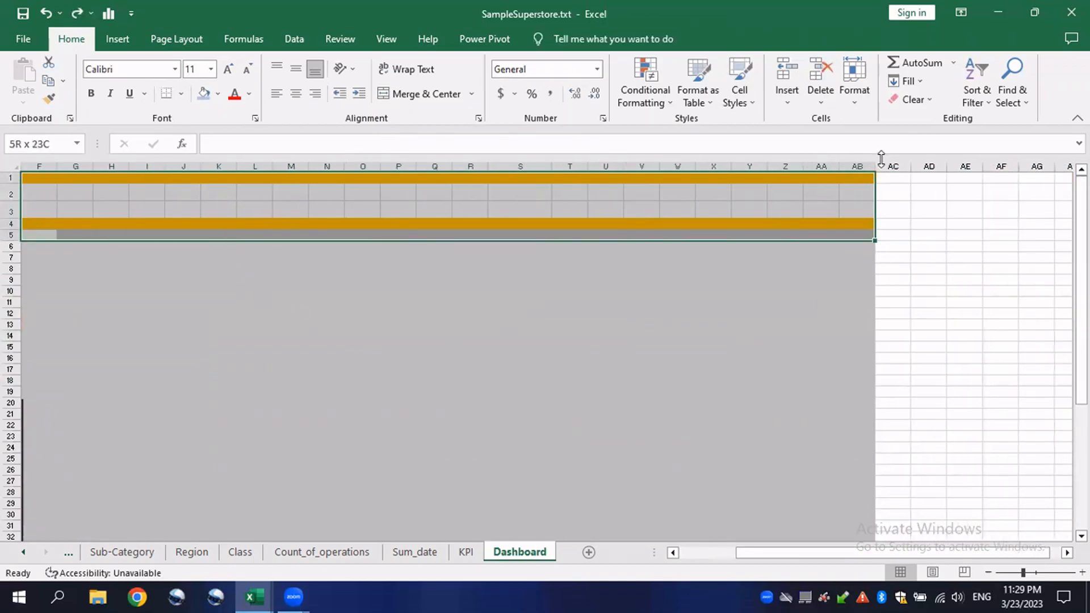
pyautogui.click(931, 101)
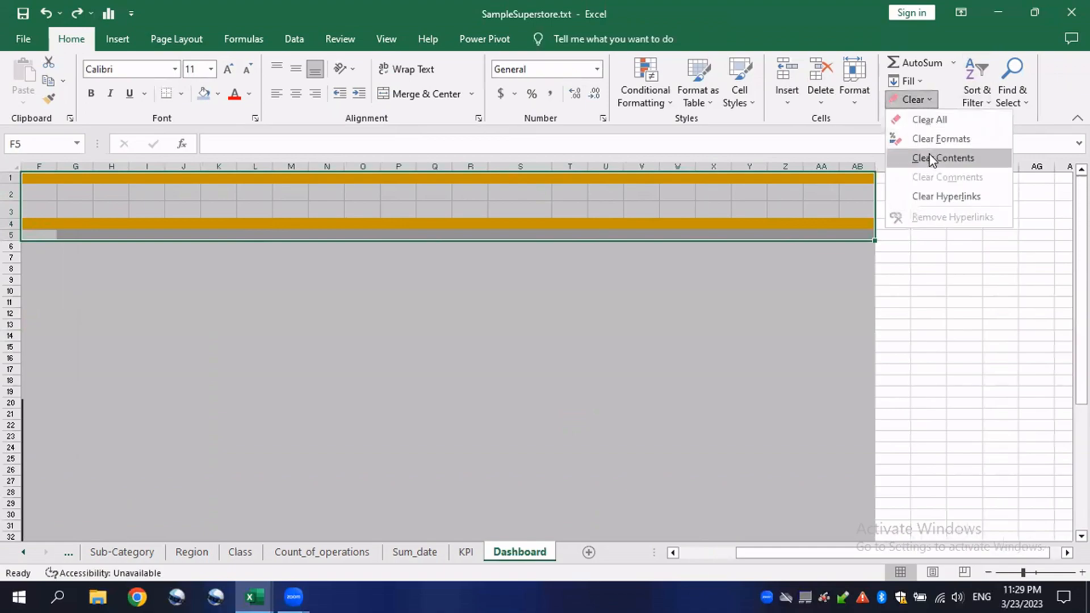
pyautogui.click(929, 155)
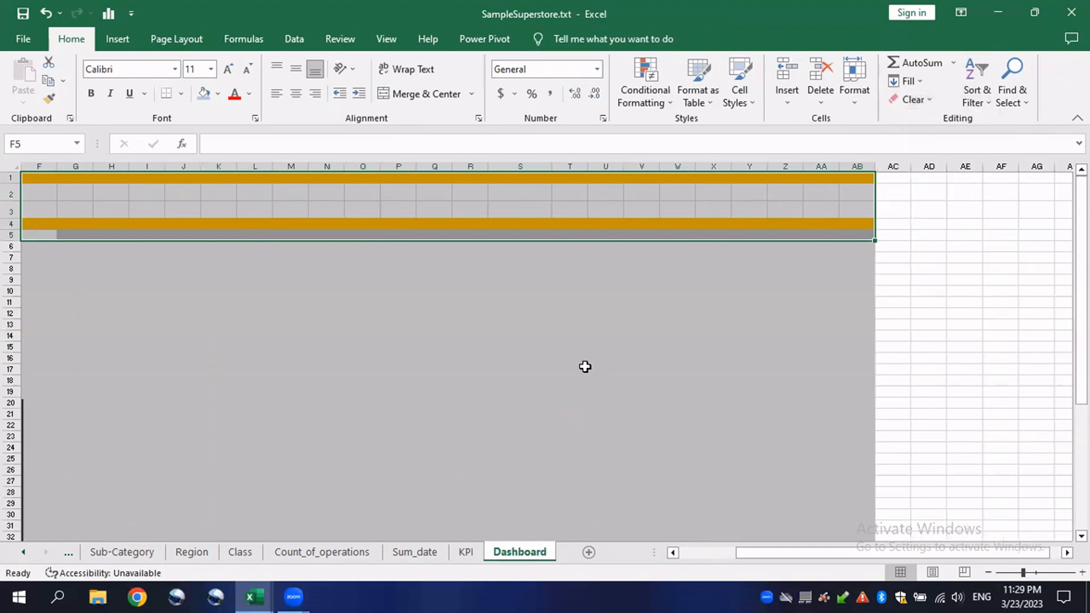
pyautogui.click(912, 100)
pyautogui.click(922, 144)
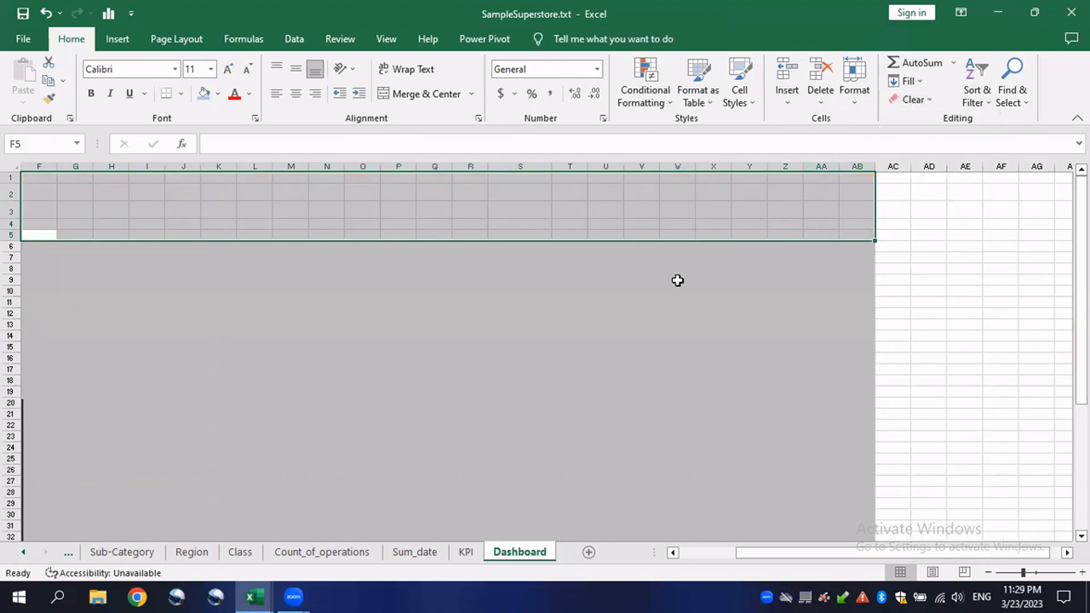
pyautogui.click(520, 313)
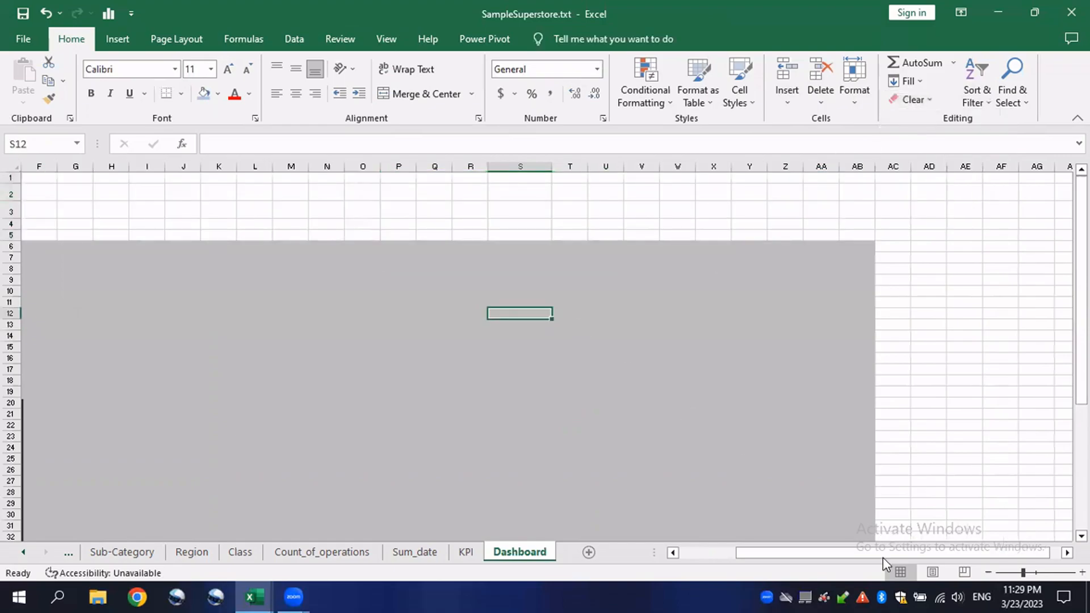
pyautogui.moveTo(837, 279); pyautogui.dragTo(572, 177)
pyautogui.click(462, 310)
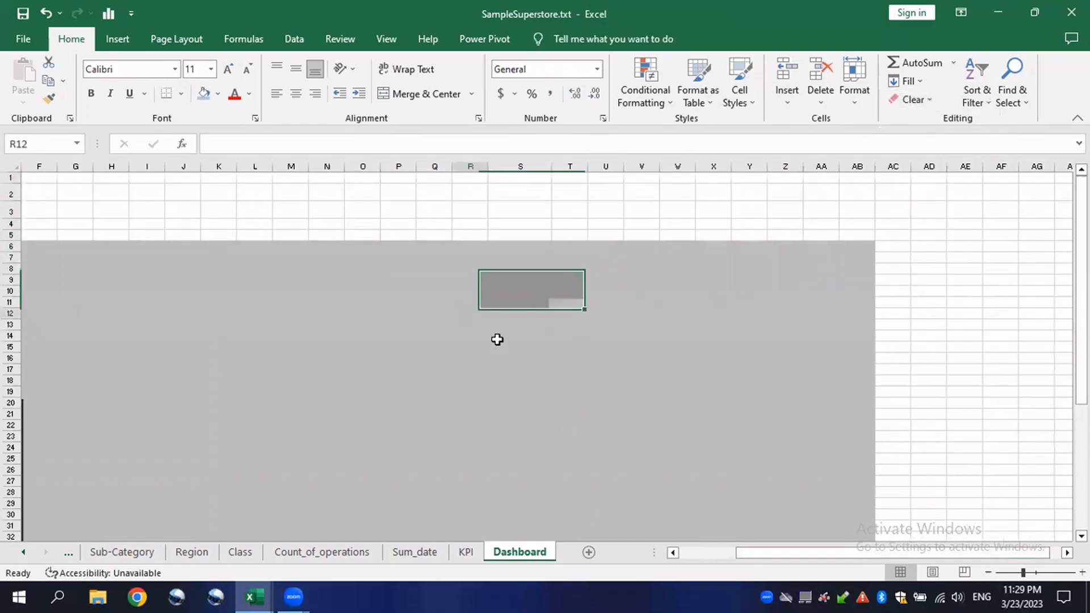
pyautogui.moveTo(877, 557); pyautogui.dragTo(783, 546)
pyautogui.click(1012, 177)
pyautogui.click(793, 204)
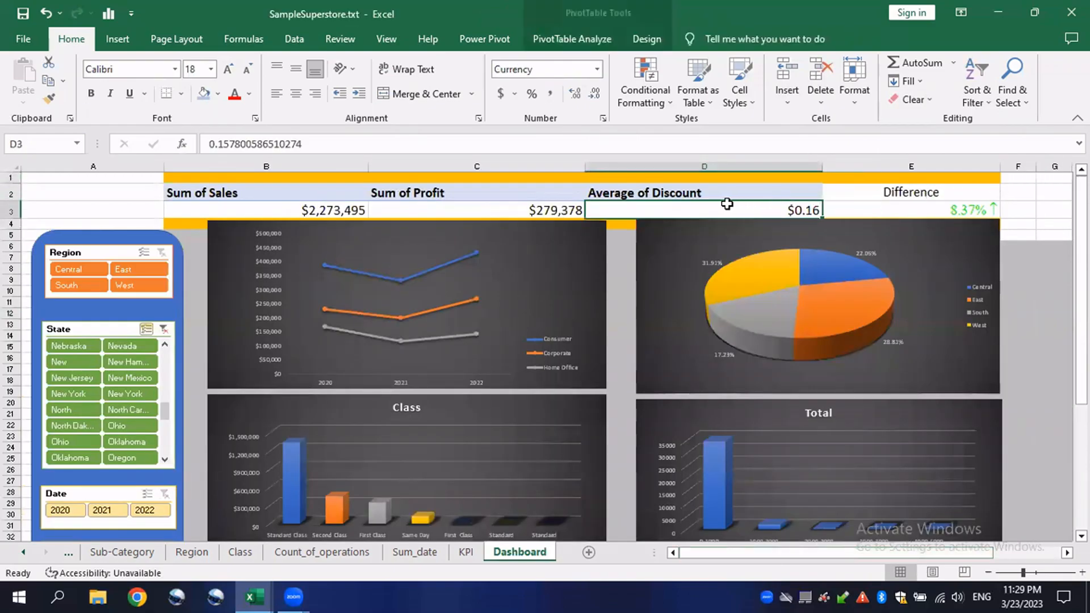
# Widen column A slightly beyond the blue slicer panel, widen column B, and narrow column C of the KPI table.
pyautogui.click(134, 189)
pyautogui.moveTo(61, 179); pyautogui.dragTo(391, 214)
pyautogui.moveTo(662, 207); pyautogui.dragTo(848, 211)
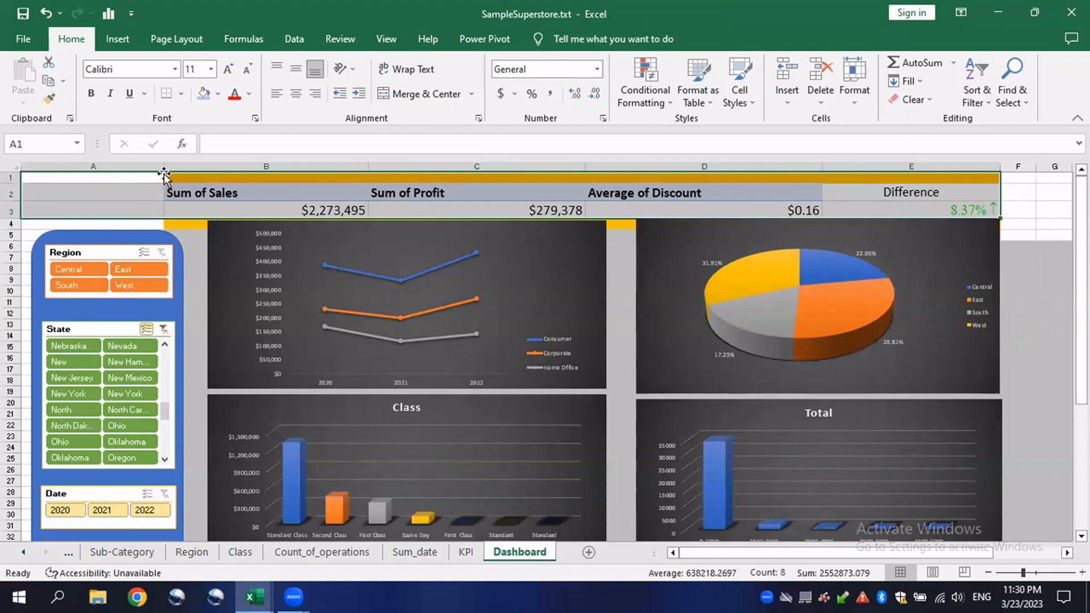
pyautogui.moveTo(166, 168); pyautogui.dragTo(182, 168)
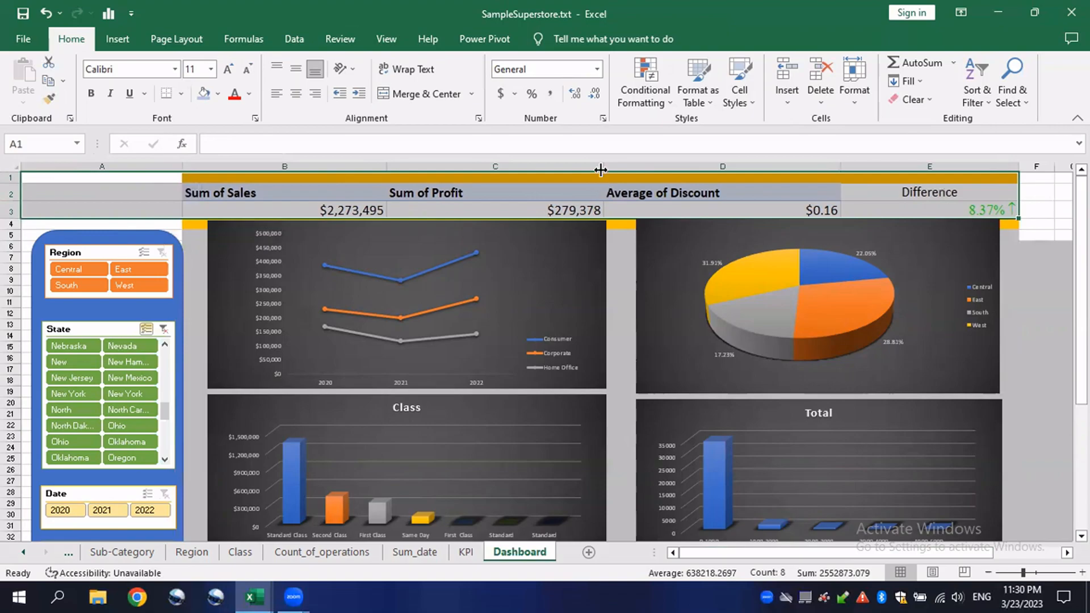
pyautogui.moveTo(603, 166); pyautogui.dragTo(583, 166)
pyautogui.moveTo(383, 166); pyautogui.dragTo(405, 167)
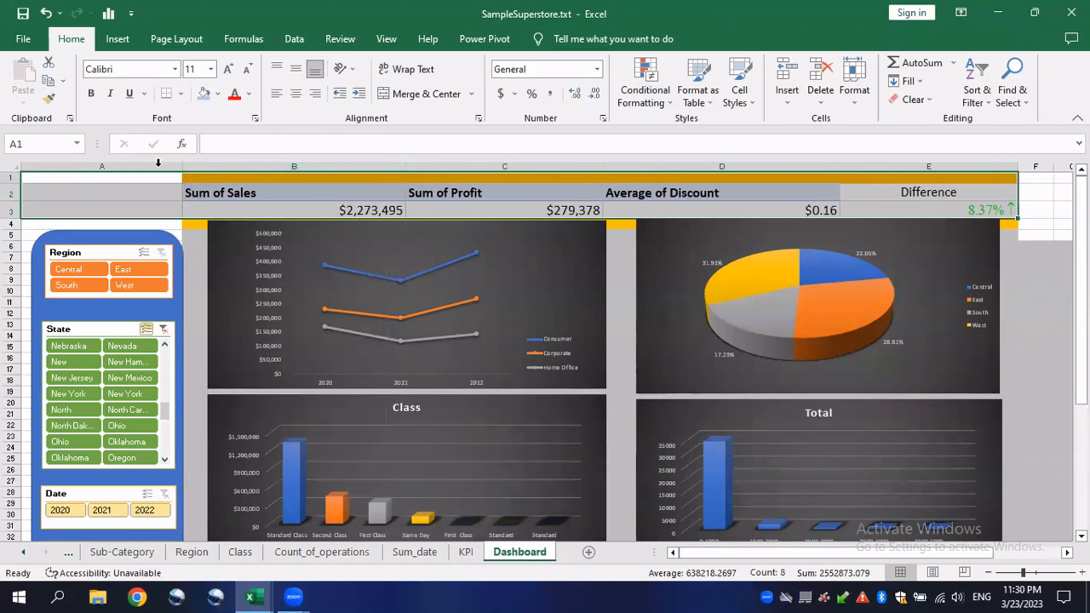
pyautogui.moveTo(182, 166); pyautogui.dragTo(197, 167)
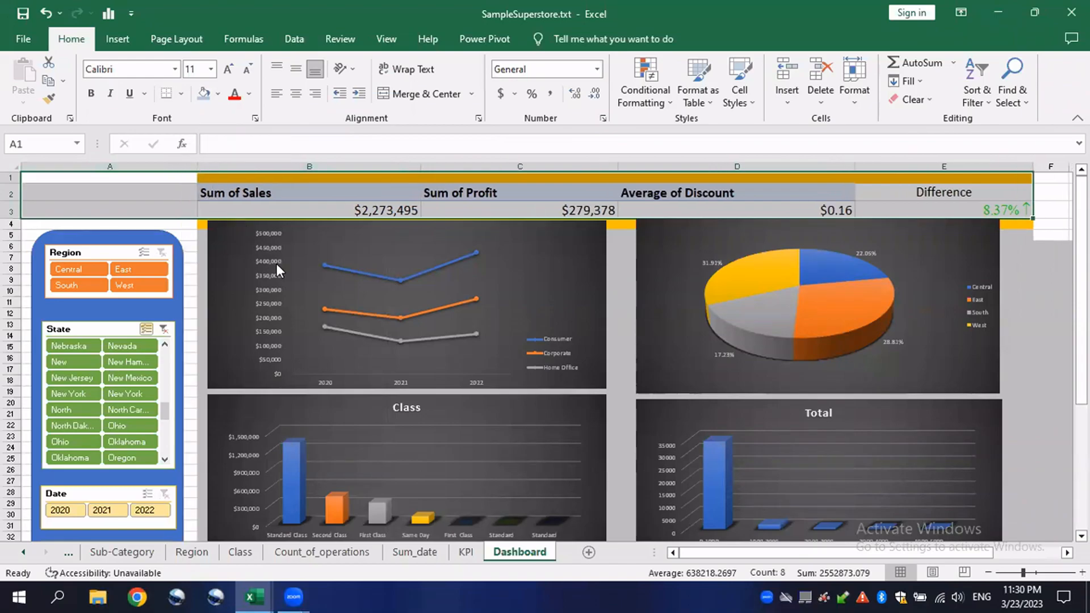
# Draw a rounded rectangle about 0.89" high and 3.05" wide in the blank banner area above the slicer panel.
pyautogui.click(42, 186)
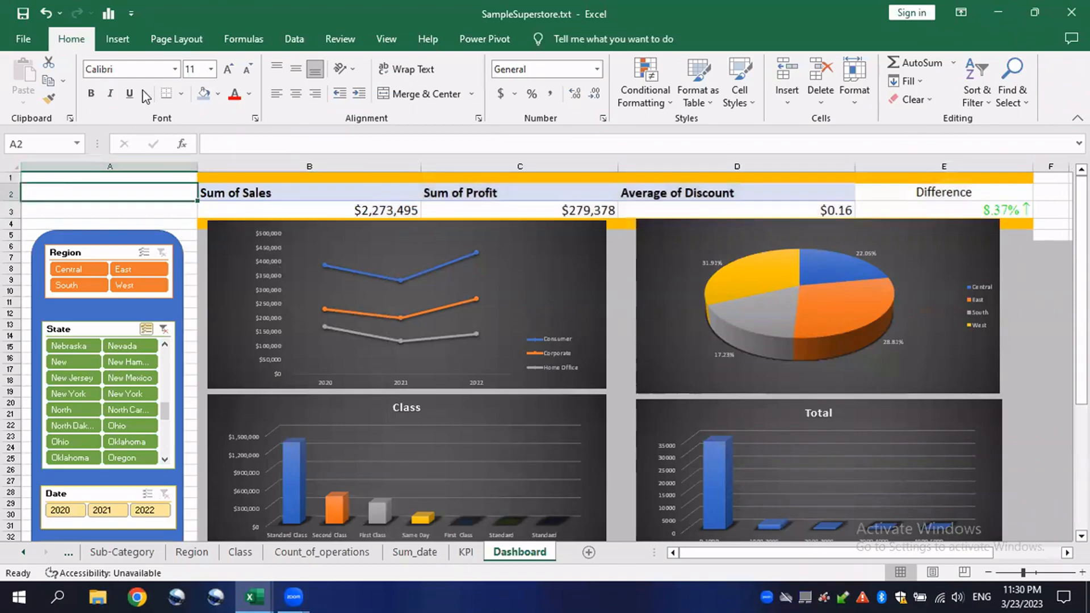
pyautogui.click(117, 38)
pyautogui.click(233, 63)
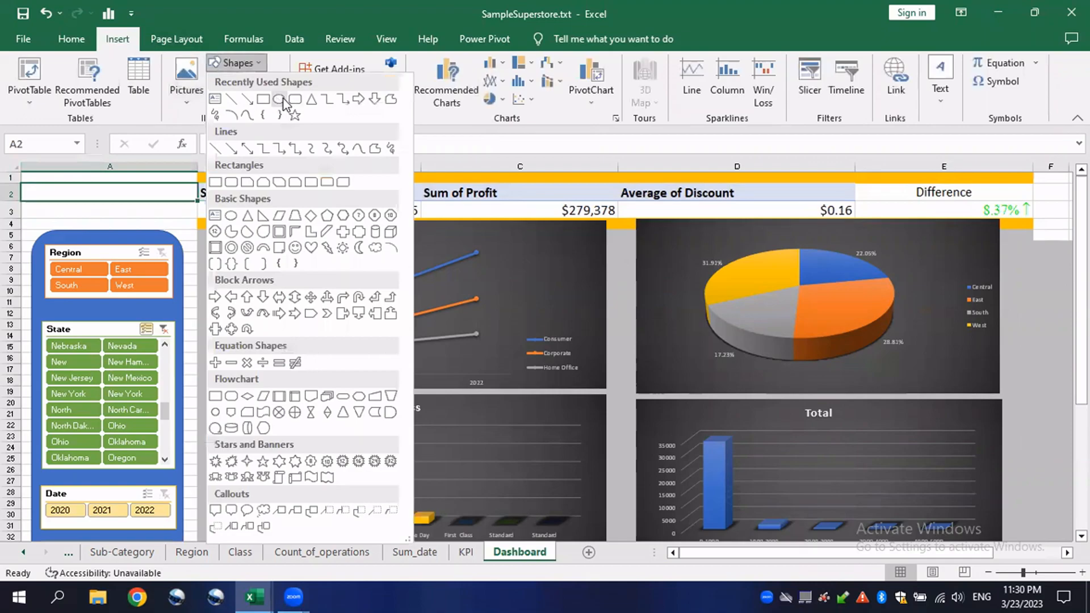
pyautogui.click(282, 99)
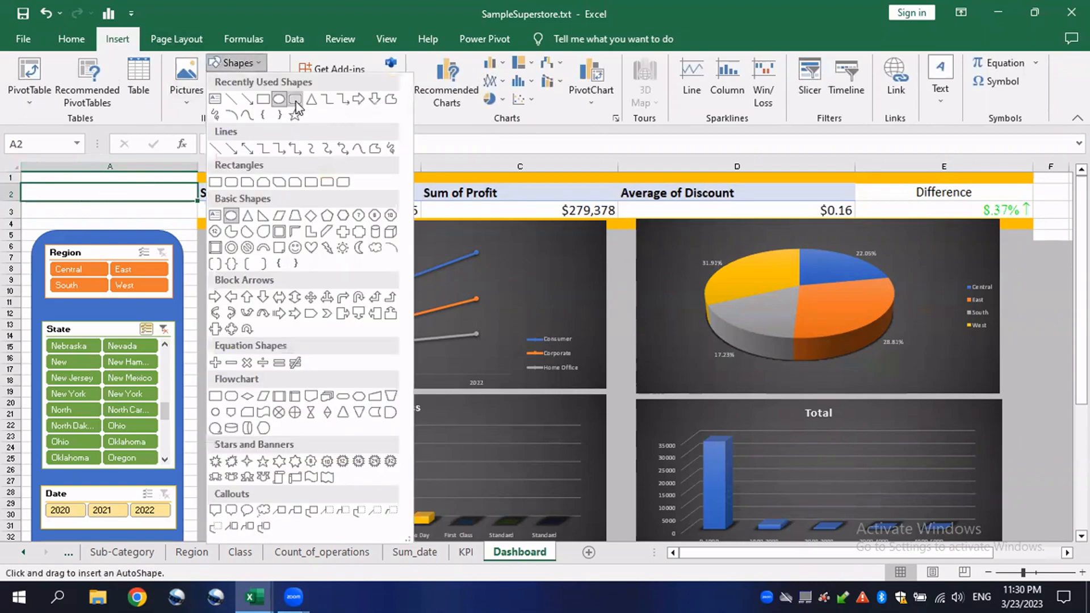
pyautogui.click(295, 100)
pyautogui.moveTo(23, 177); pyautogui.dragTo(188, 223)
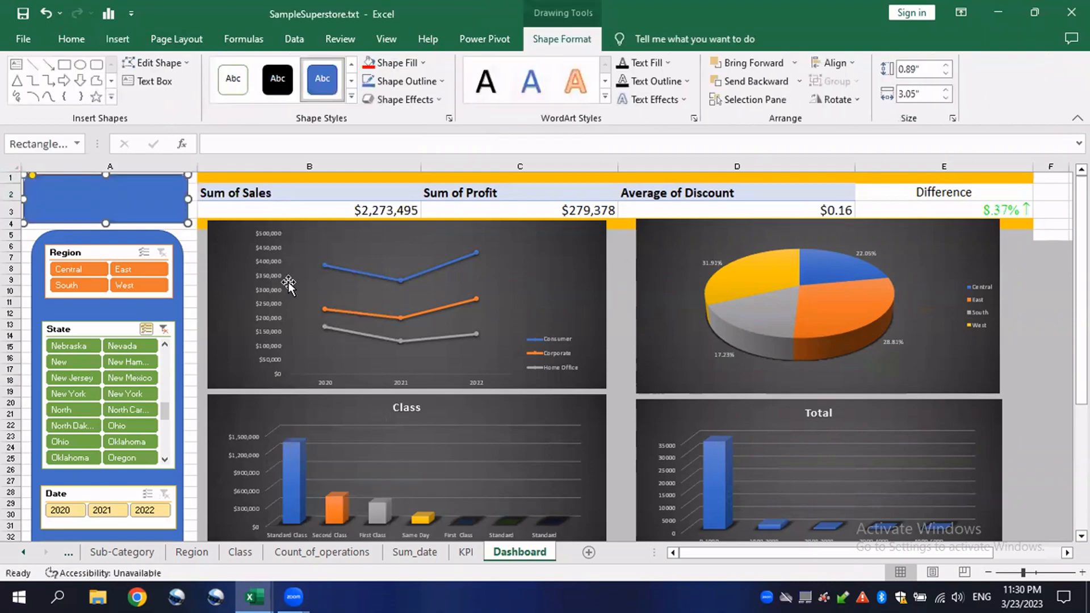
# Narrow columns C, D and E so the KPI table no longer extends past the charts below it.
pyautogui.click(294, 249)
pyautogui.scroll(-5, 510, 329)
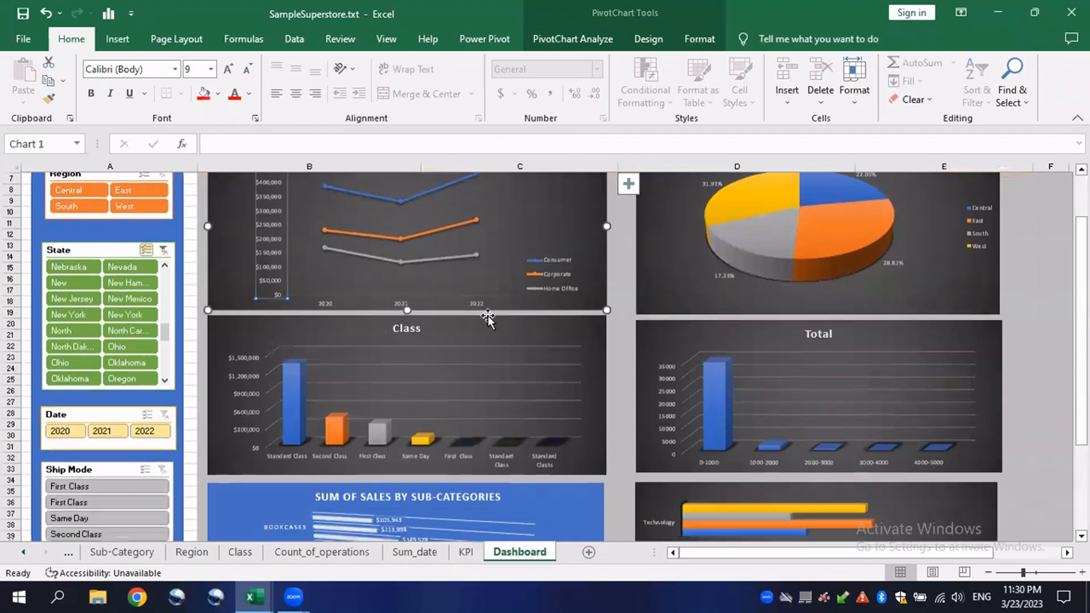
pyautogui.scroll(-3, 421, 346)
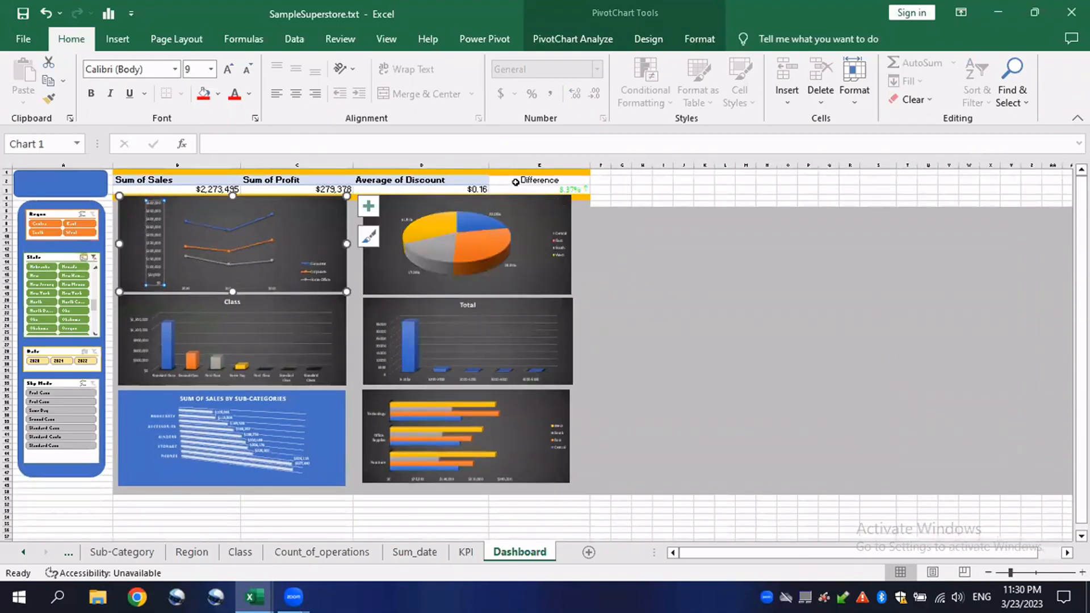
pyautogui.scroll(3, 365, 307)
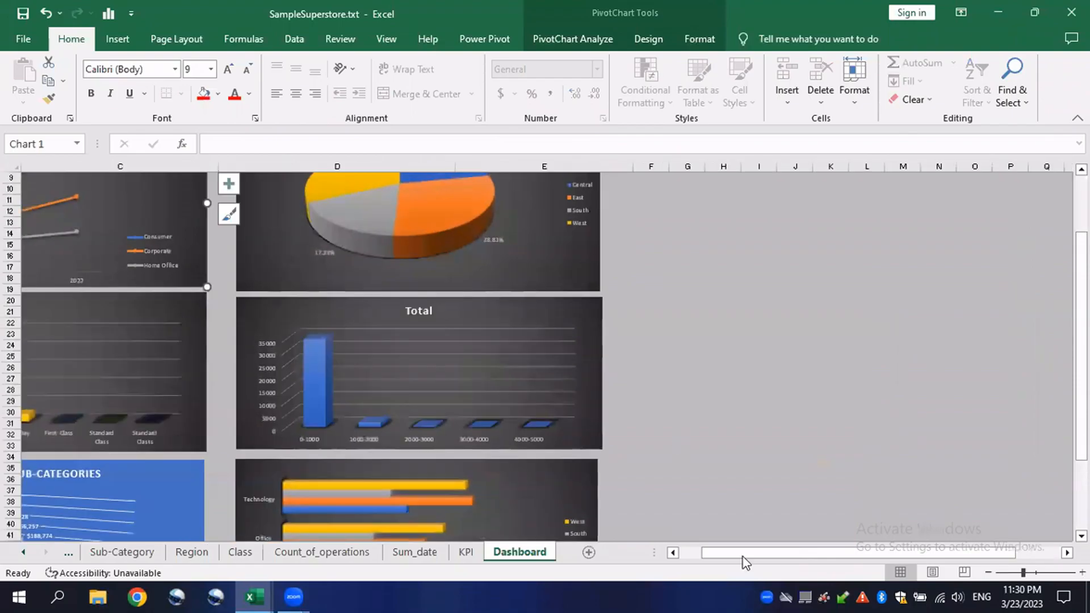
pyautogui.moveTo(745, 562); pyautogui.dragTo(723, 561)
pyautogui.scroll(3, 809, 339)
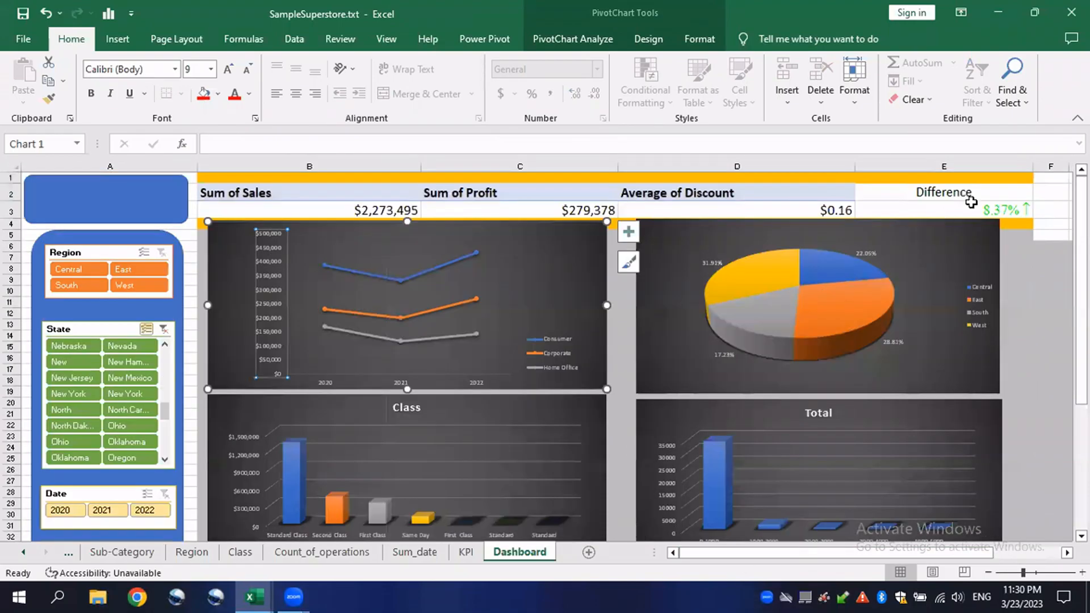
pyautogui.moveTo(1031, 166); pyautogui.dragTo(999, 166)
pyautogui.moveTo(853, 173); pyautogui.dragTo(823, 173)
pyautogui.moveTo(622, 173); pyautogui.dragTo(590, 165)
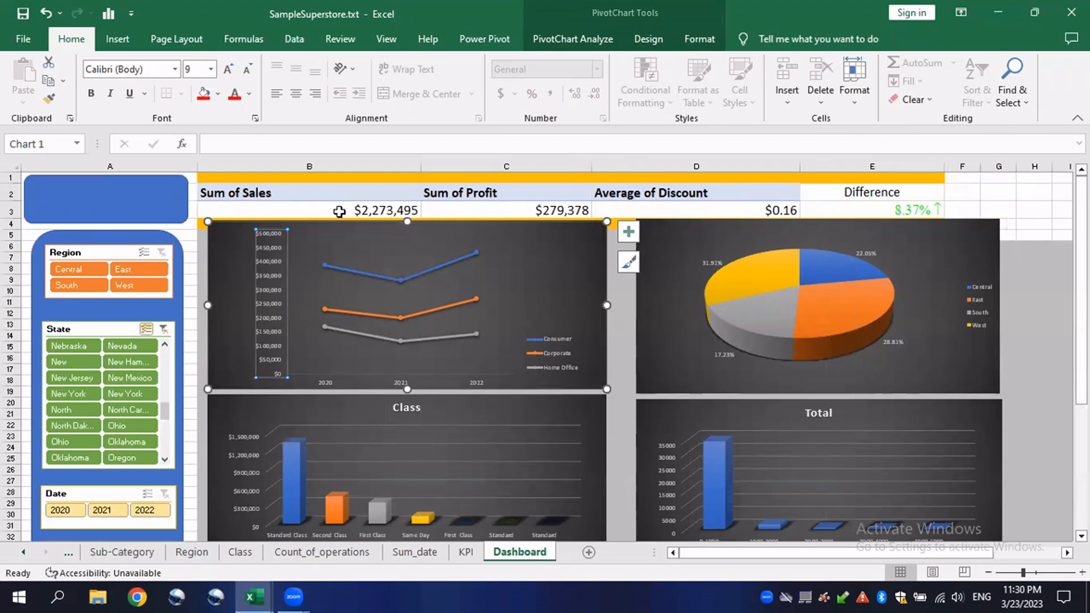
# Widen column E to nearly reach the pie chart's outer edge, and center the KPI cells B2:E3 horizontally and vertically.
pyautogui.click(295, 205)
pyautogui.moveTo(295, 185); pyautogui.dragTo(317, 209)
pyautogui.moveTo(436, 204); pyautogui.dragTo(776, 213)
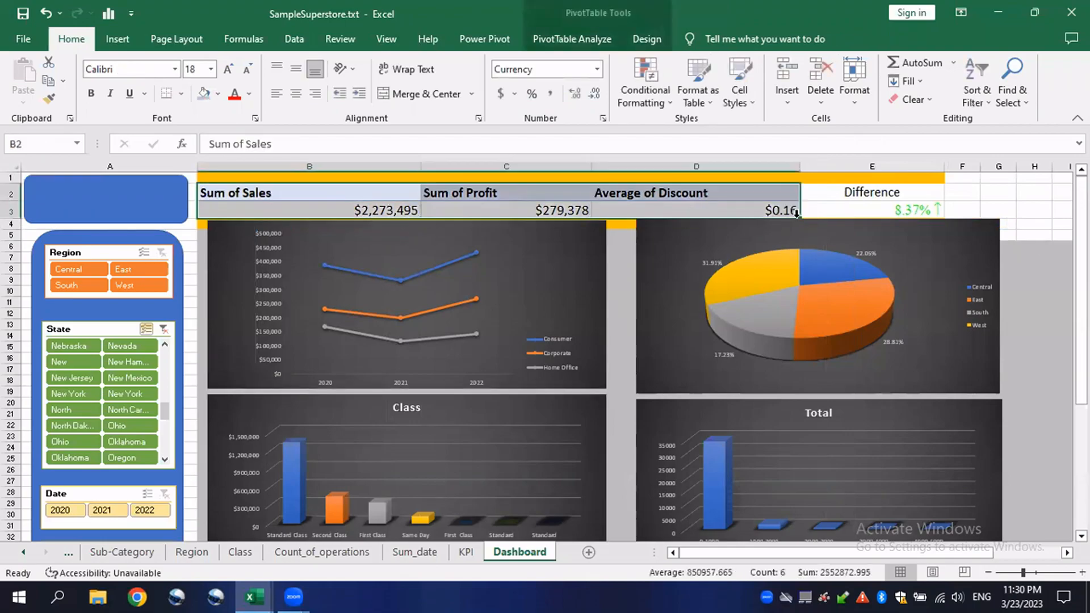
pyautogui.click(905, 211)
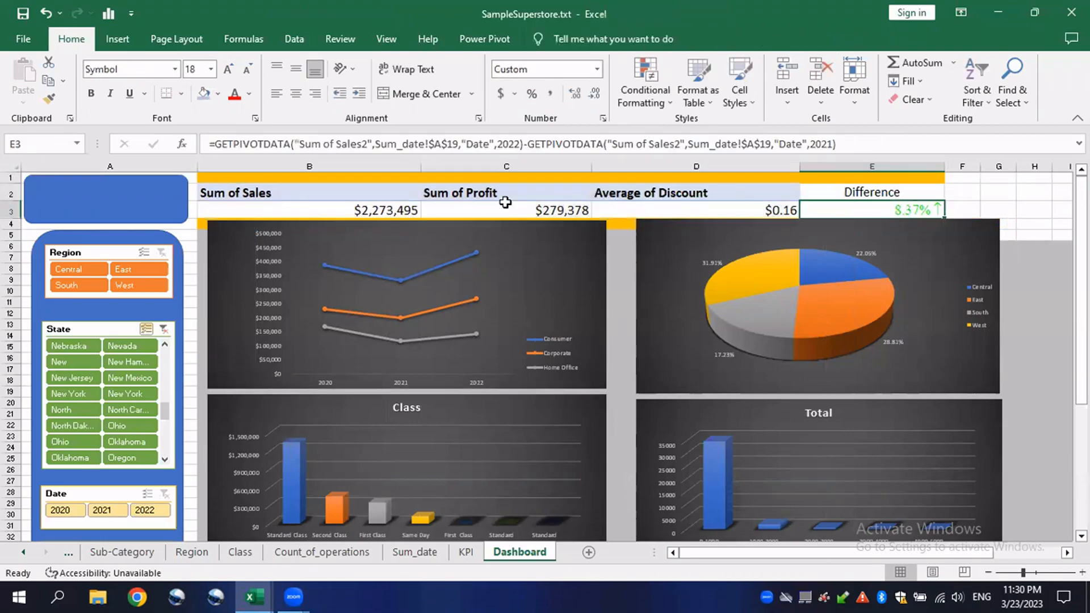
pyautogui.moveTo(300, 194); pyautogui.dragTo(991, 167)
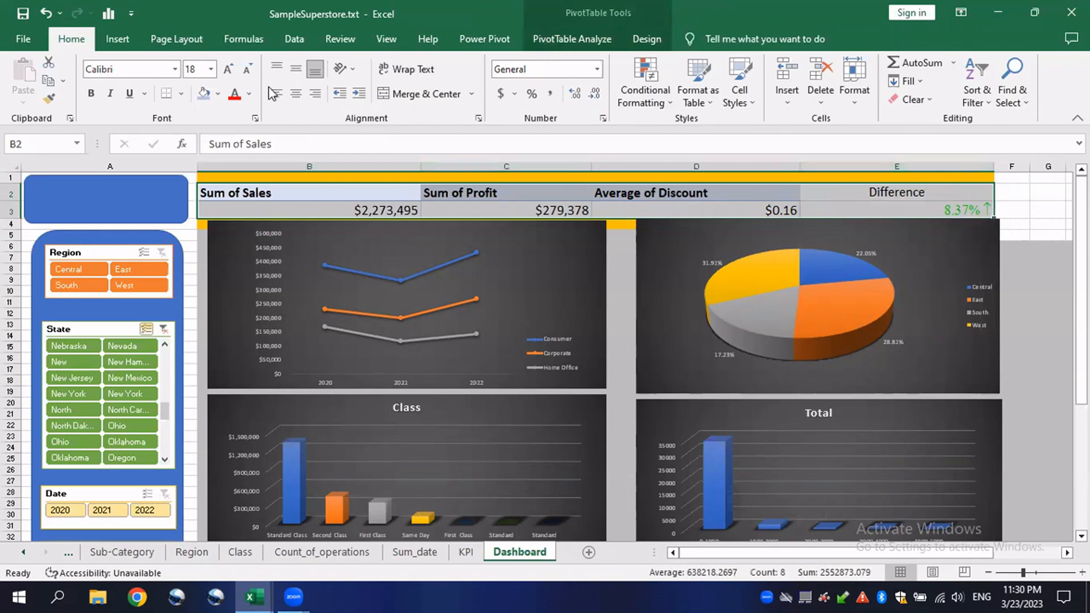
pyautogui.click(295, 94)
pyautogui.click(295, 68)
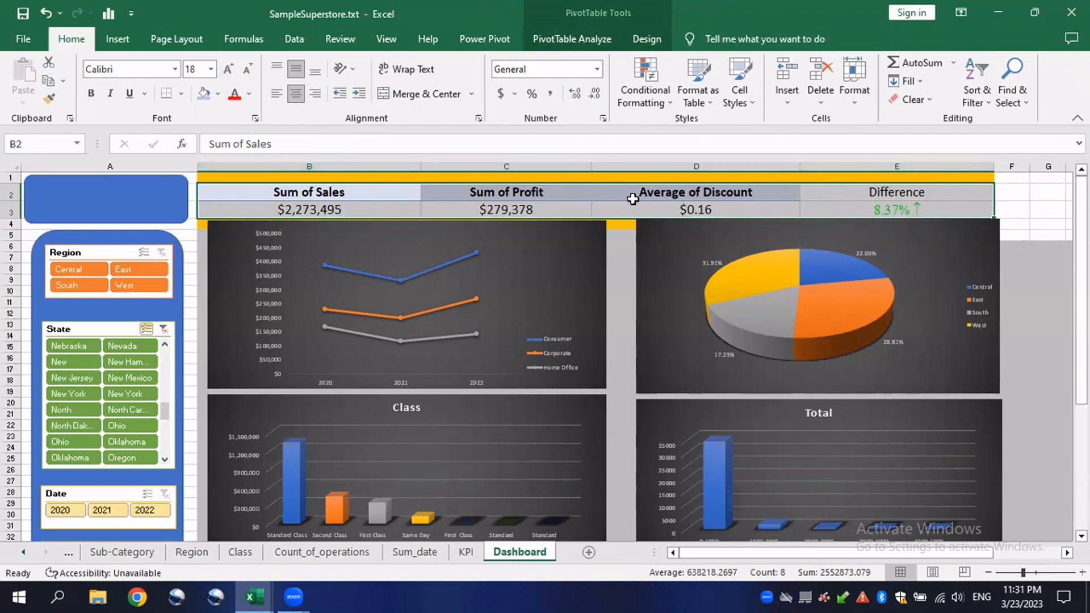
pyautogui.click(936, 249)
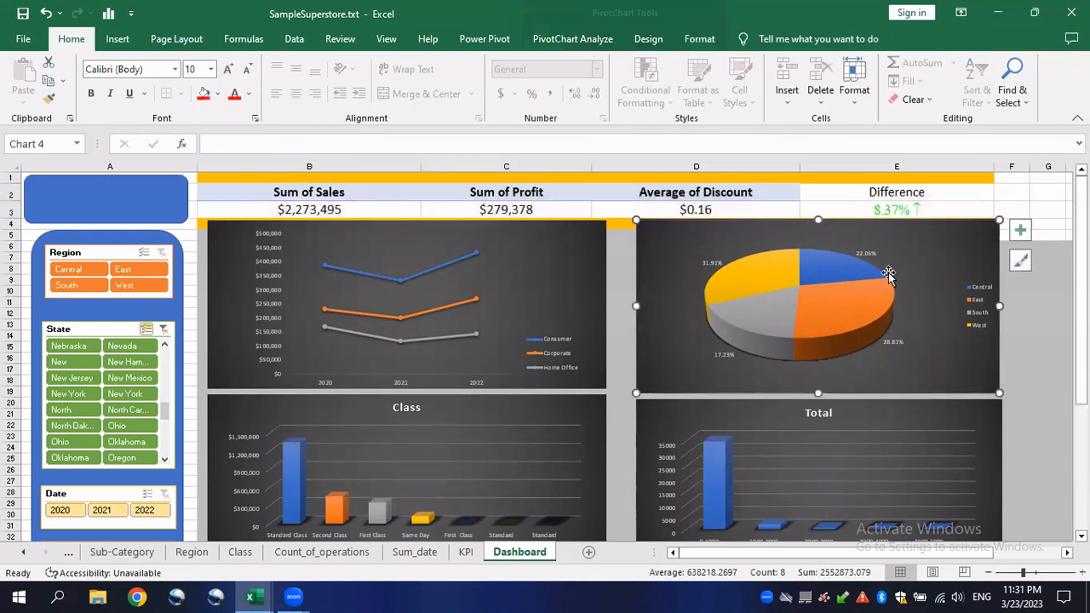
pyautogui.click(112, 220)
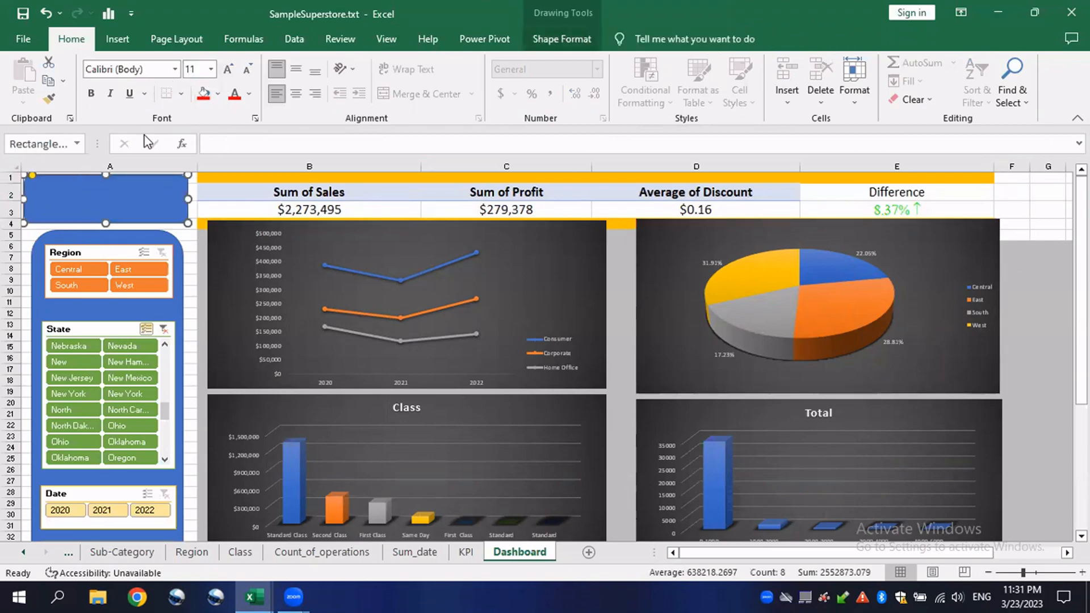
pyautogui.scroll(-5, 262, 312)
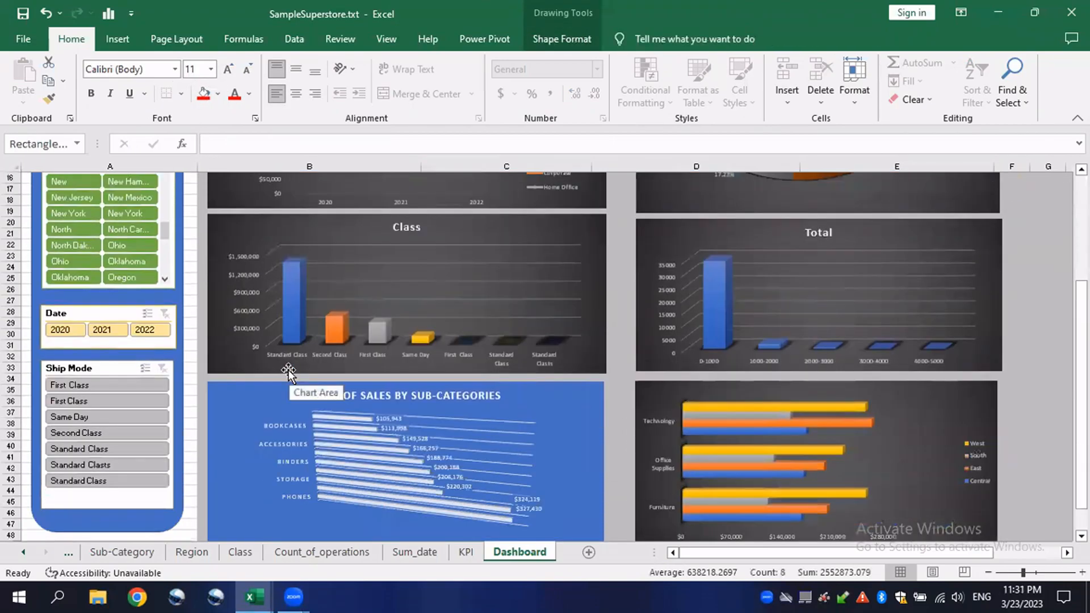
pyautogui.scroll(5, 288, 372)
pyautogui.keyDown('ctrl'); pyautogui.scroll(-2, 311, 378); pyautogui.keyUp('ctrl')
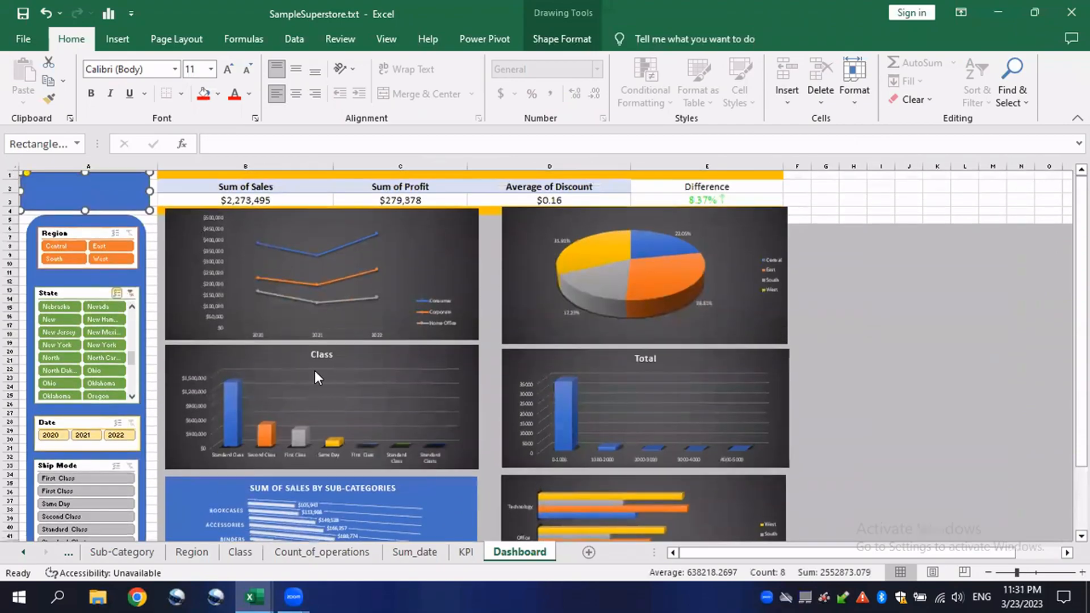
pyautogui.moveTo(797, 178)
pyautogui.mouseDown()
pyautogui.moveTo(886, 459)
pyautogui.moveTo(924, 462)
pyautogui.moveTo(972, 535)
pyautogui.moveTo(794, 533)
pyautogui.moveTo(676, 555)
pyautogui.mouseUp()
pyautogui.scroll(-2, 725, 532)
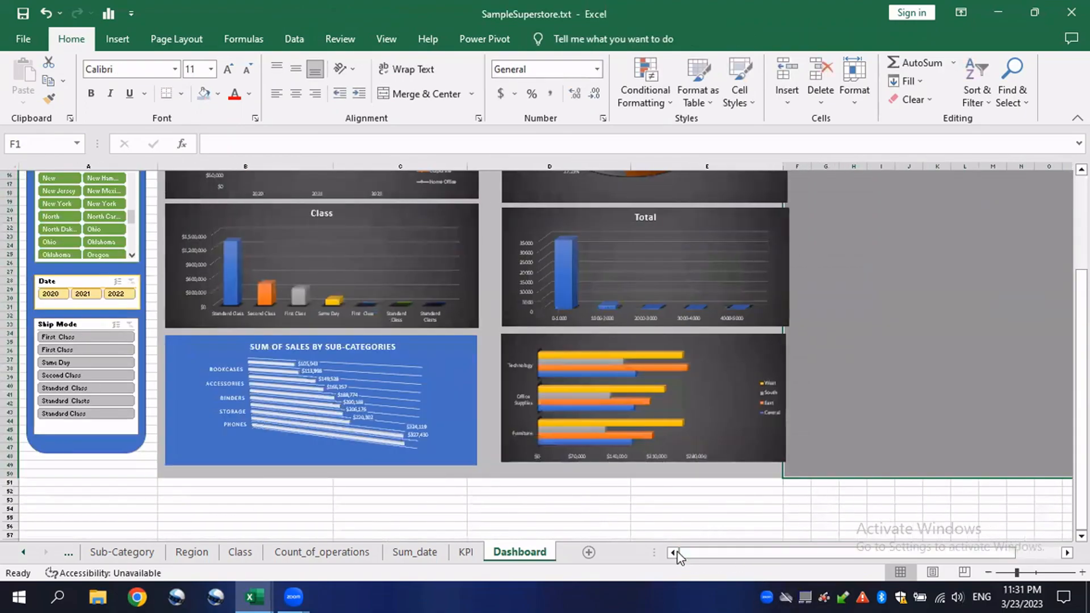
pyautogui.scroll(5, 238, 415)
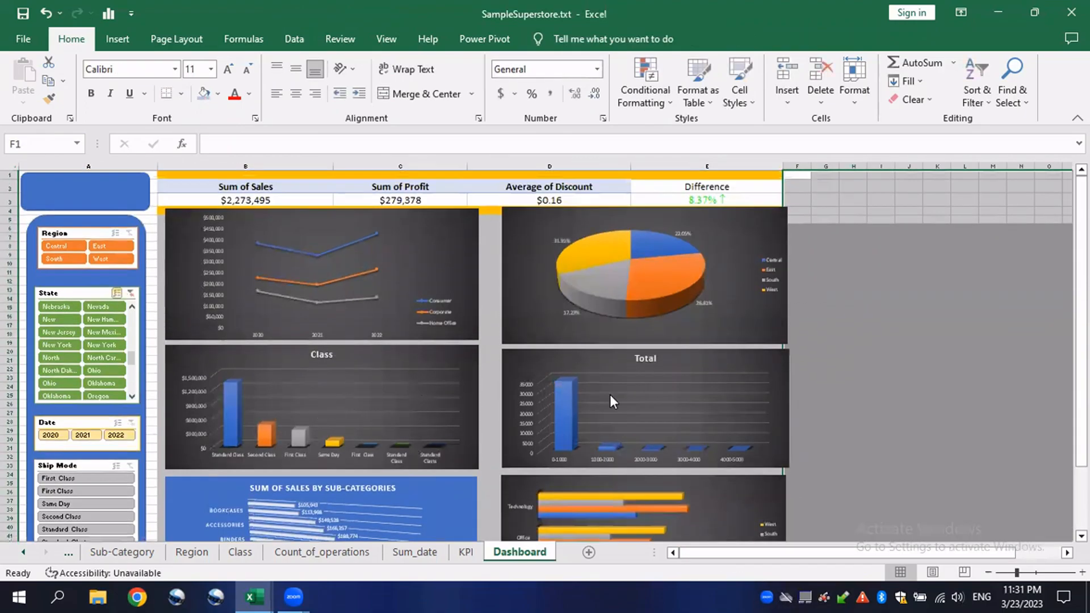
# Clear the formats of the surplus gray background cells in columns F to I beside the charts, starting from row 1.
pyautogui.click(857, 341)
pyautogui.moveTo(800, 176); pyautogui.dragTo(879, 536)
pyautogui.moveTo(870, 580); pyautogui.dragTo(856, 544)
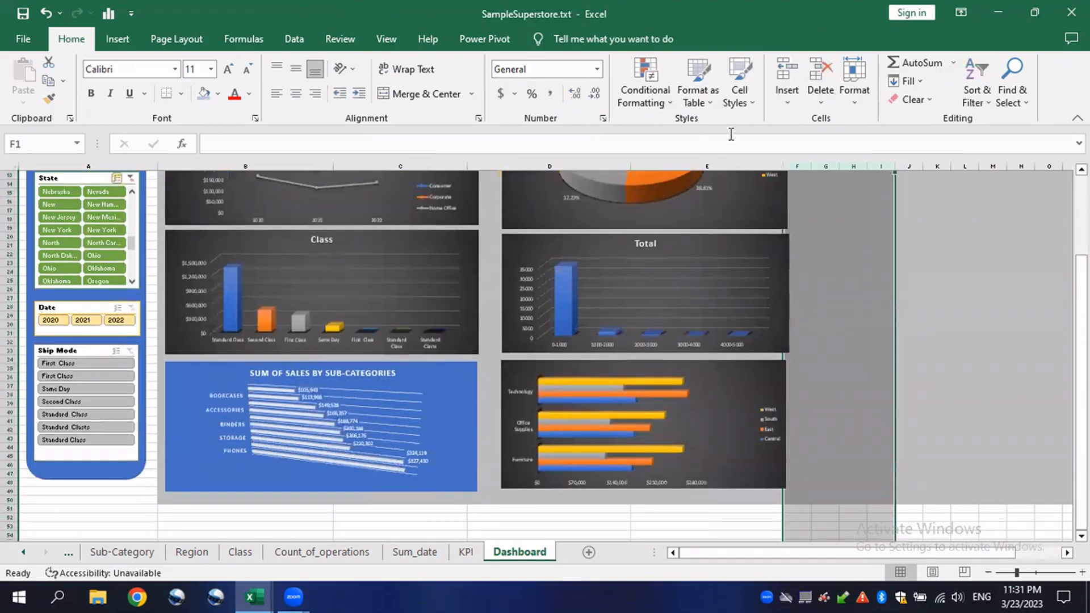
pyautogui.click(927, 105)
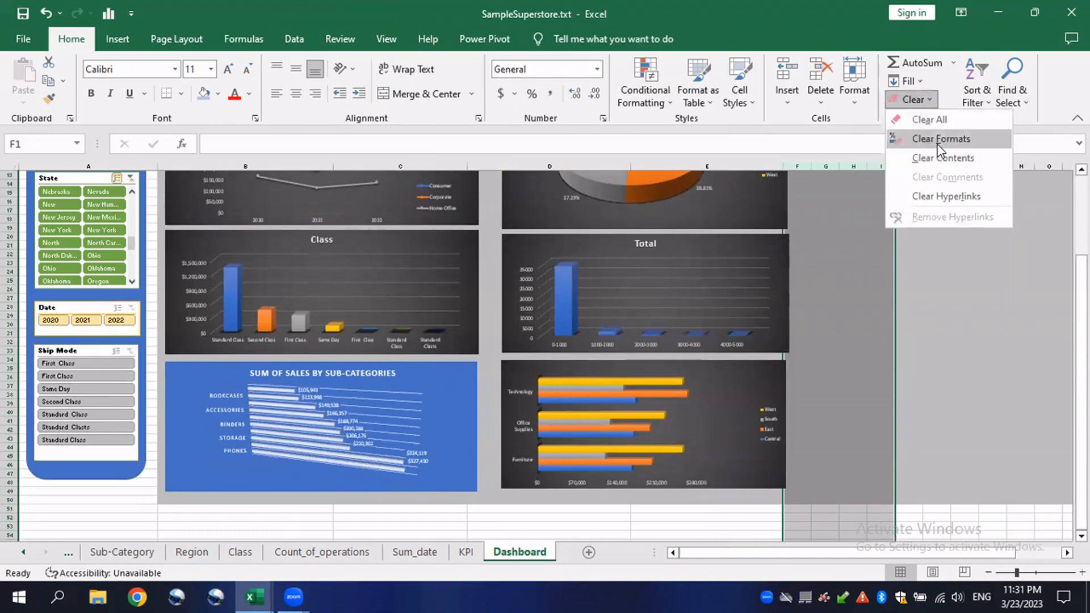
pyautogui.click(936, 138)
pyautogui.click(856, 316)
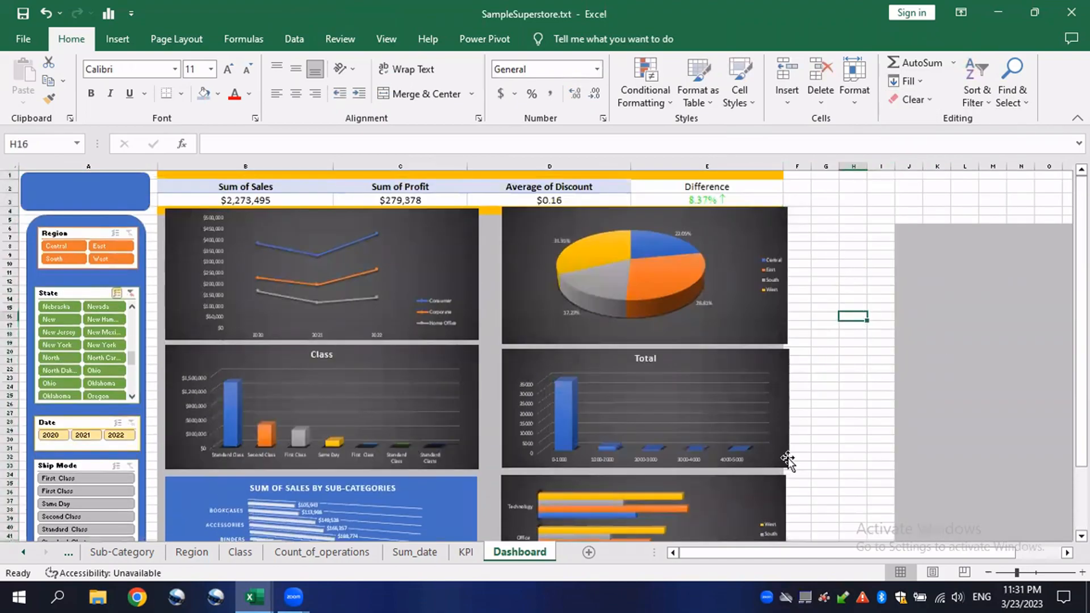
# Review the whole dashboard from the KPI banner through the slicers down to the lowest charts.
pyautogui.moveTo(741, 551); pyautogui.dragTo(665, 547)
pyautogui.scroll(-3, 232, 387)
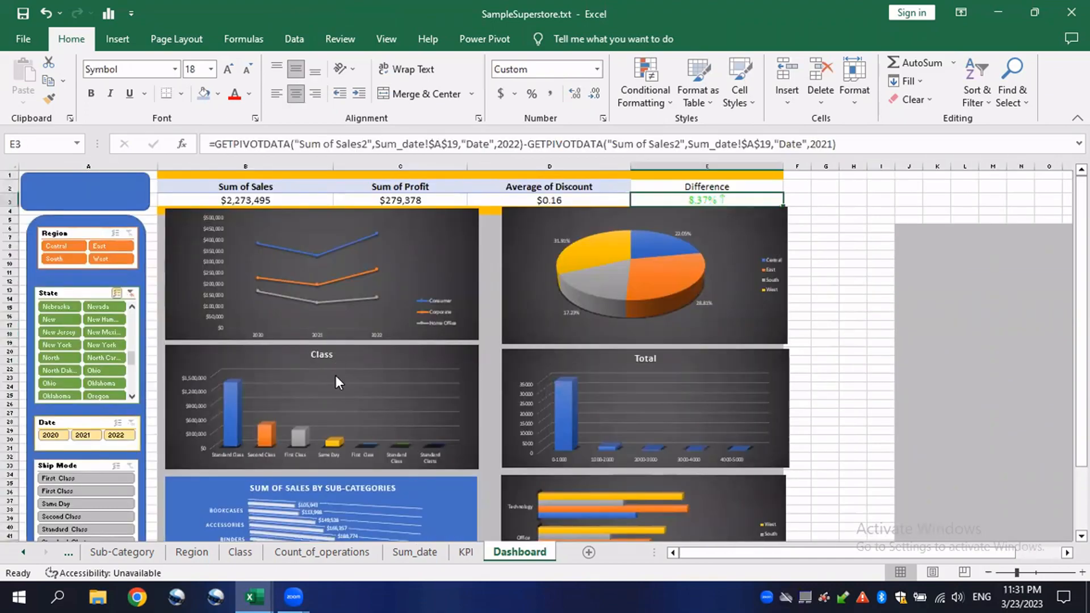
pyautogui.scroll(-3, 332, 379)
pyautogui.scroll(3, 326, 382)
pyautogui.scroll(-3, 380, 341)
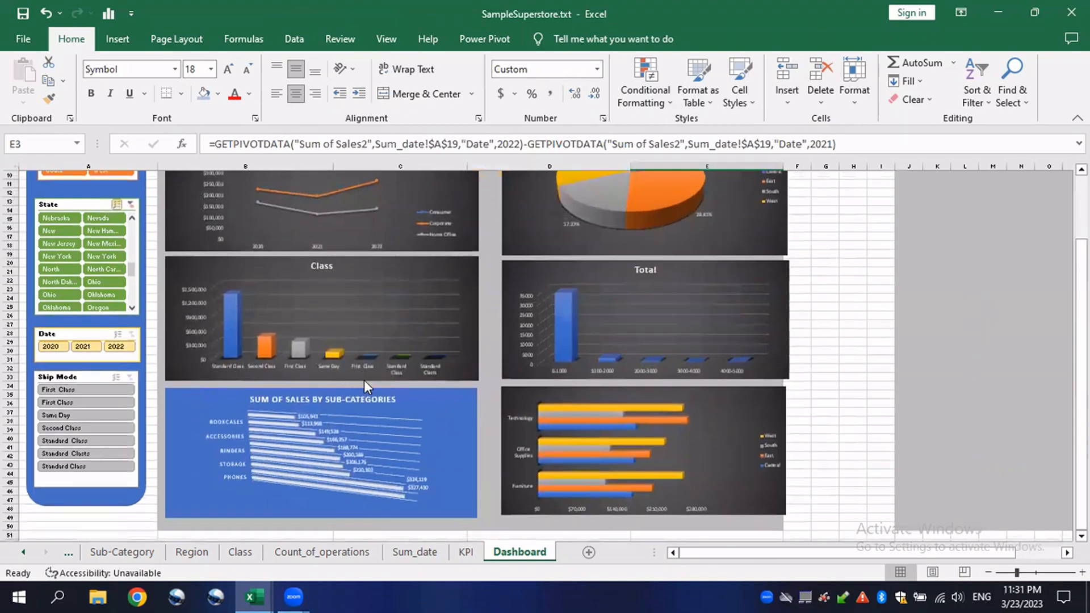
pyautogui.scroll(3, 363, 379)
pyautogui.scroll(-2, 384, 351)
pyautogui.scroll(2, 338, 367)
pyautogui.scroll(-2, 338, 367)
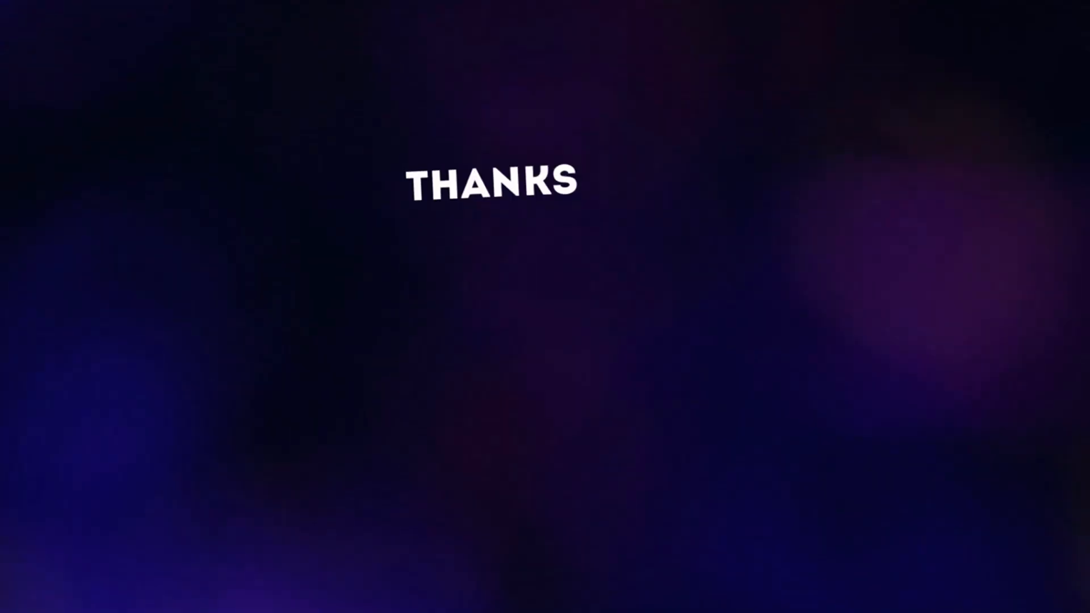